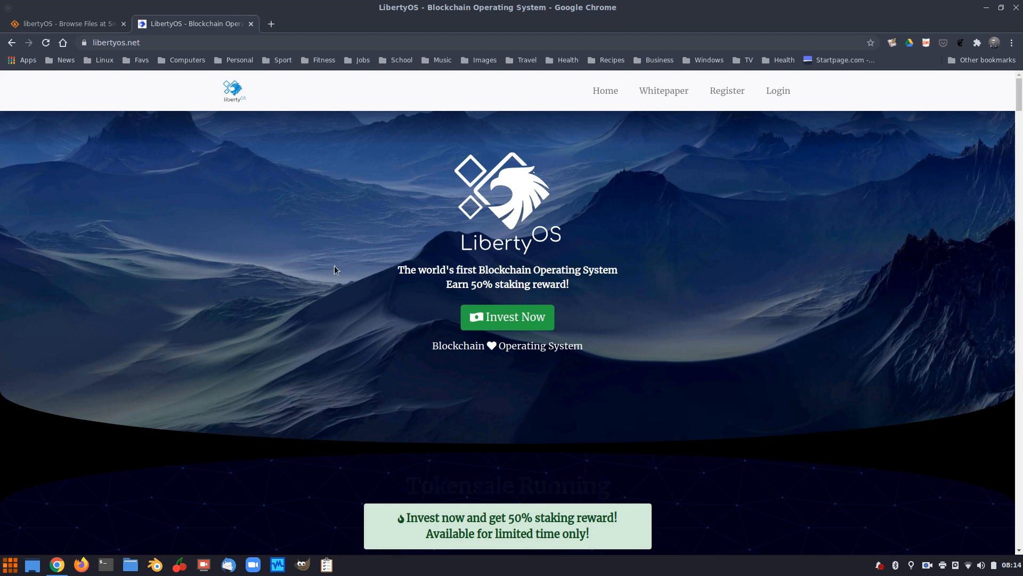
Scroll the libertyos.net home page past the video and feature sections to the System Requirements button
scroll(346, 314, down, 1)
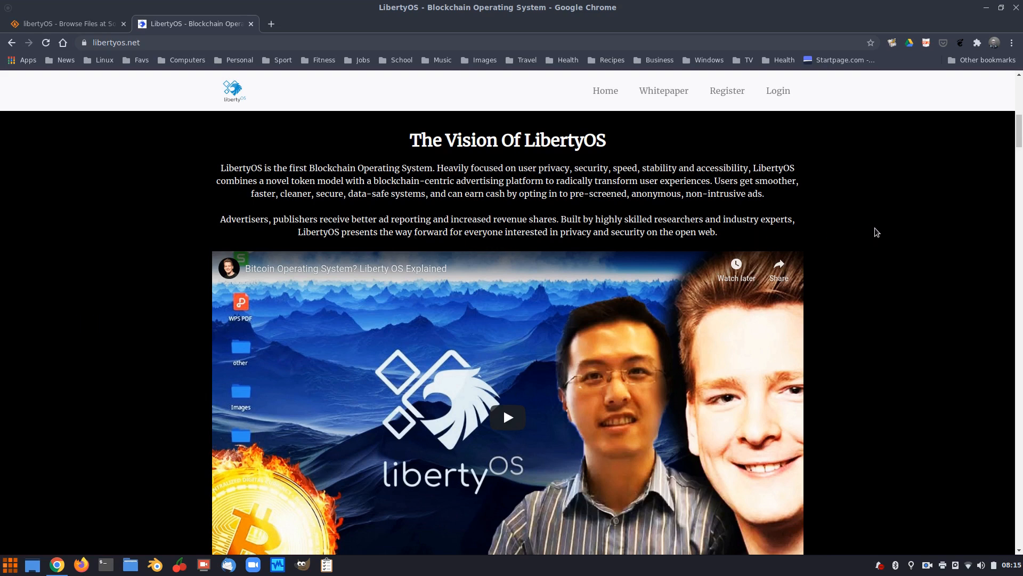
scroll(875, 230, down, 3)
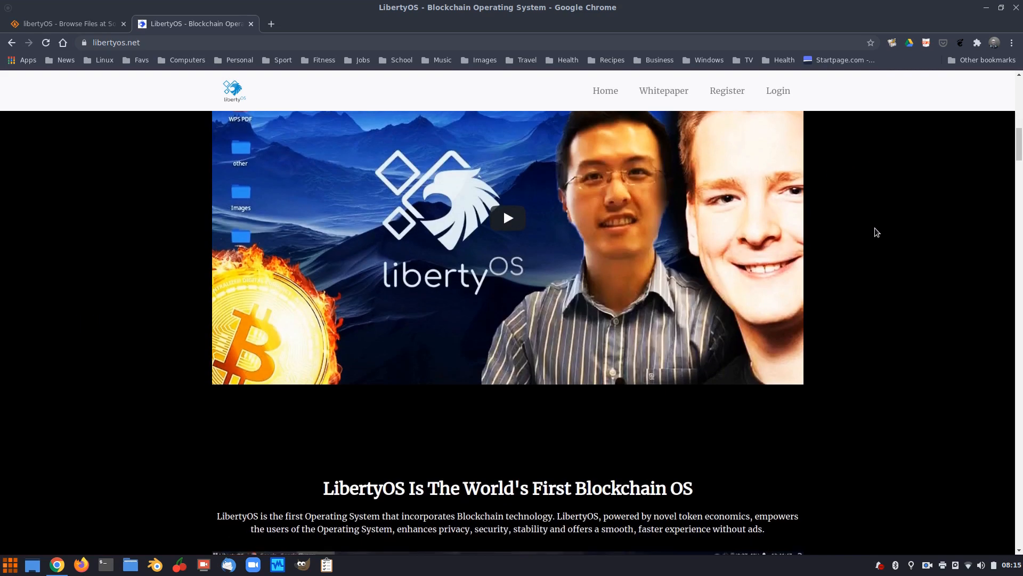
scroll(515, 261, down, 5)
scroll(514, 261, down, 8)
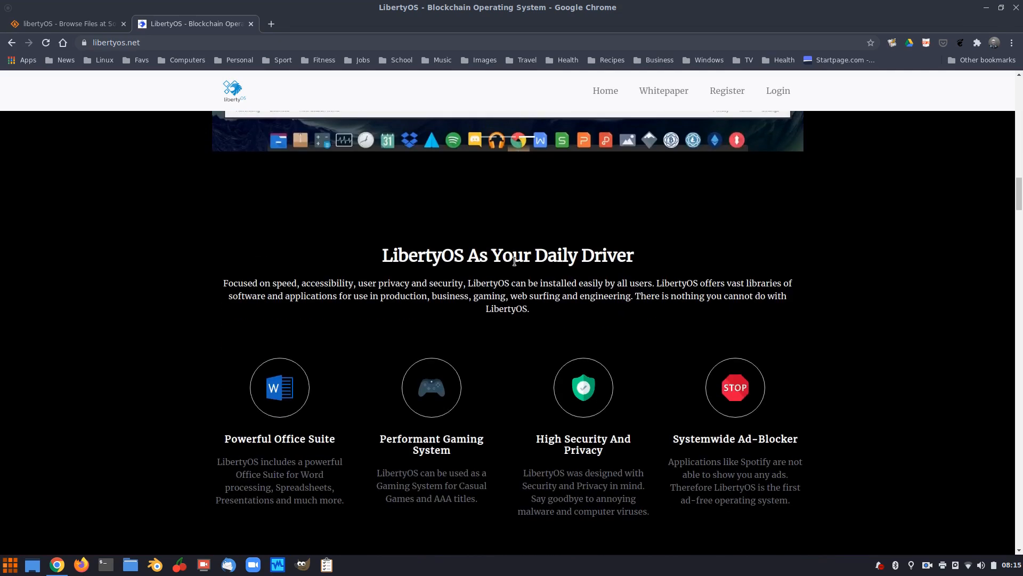
scroll(515, 261, down, 1)
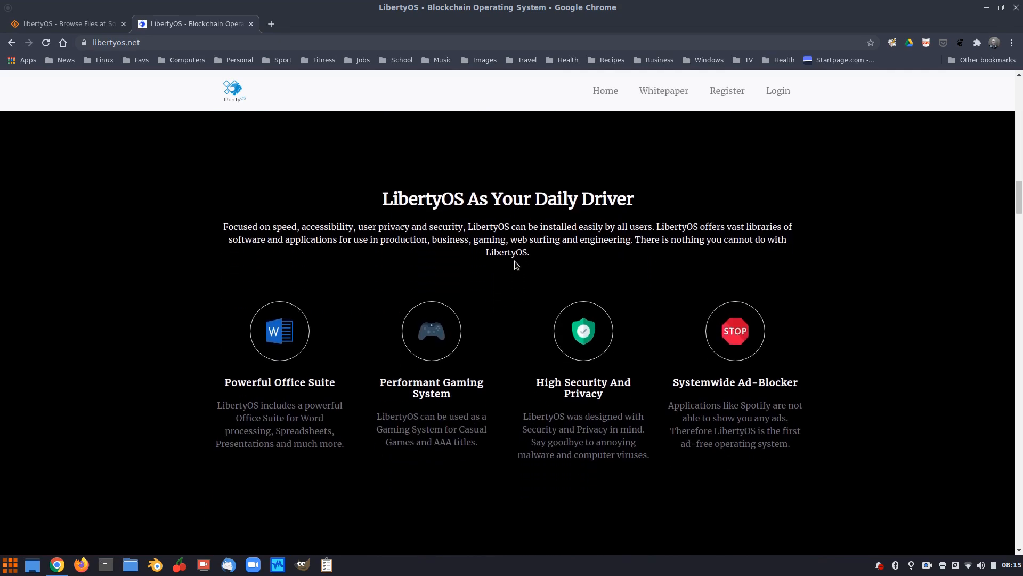
scroll(794, 232, down, 2)
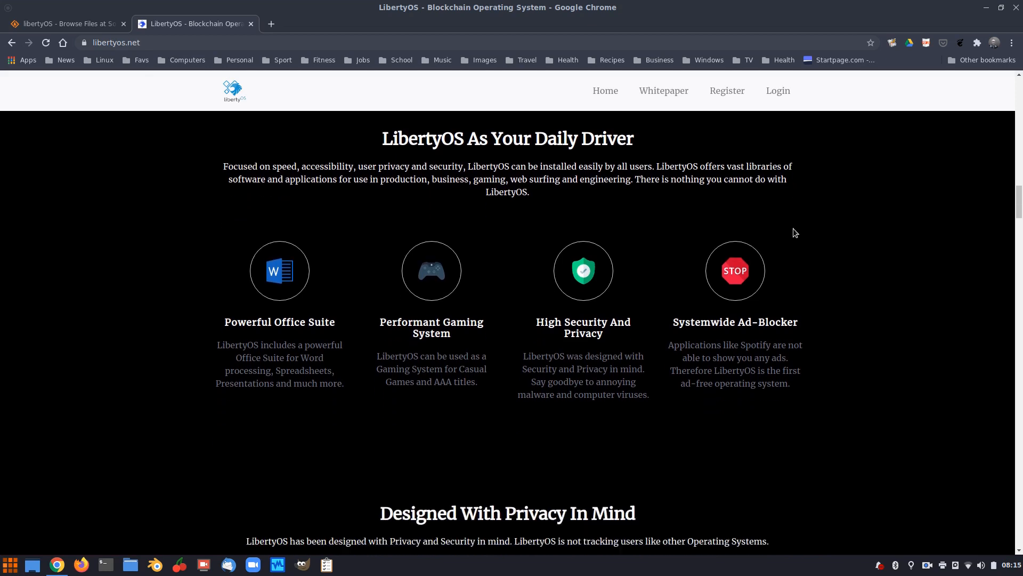
scroll(793, 233, down, 3)
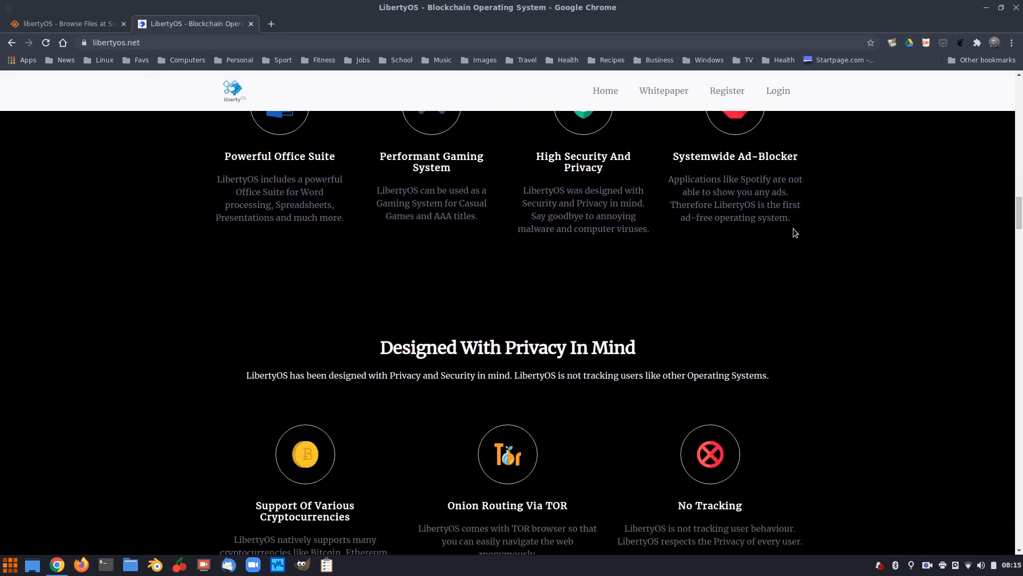
scroll(793, 233, up, 3)
scroll(793, 229, down, 1)
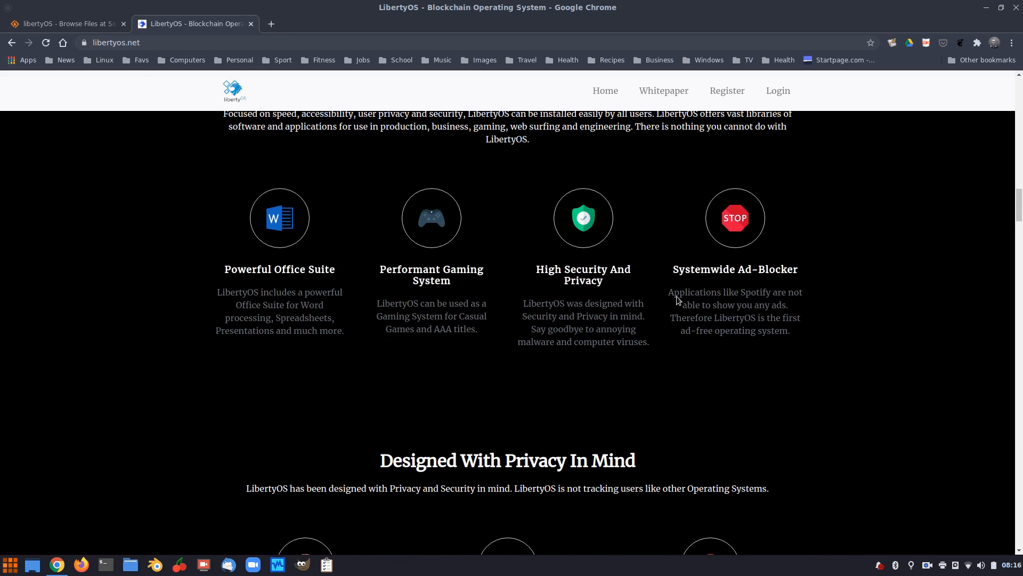
scroll(646, 342, down, 5)
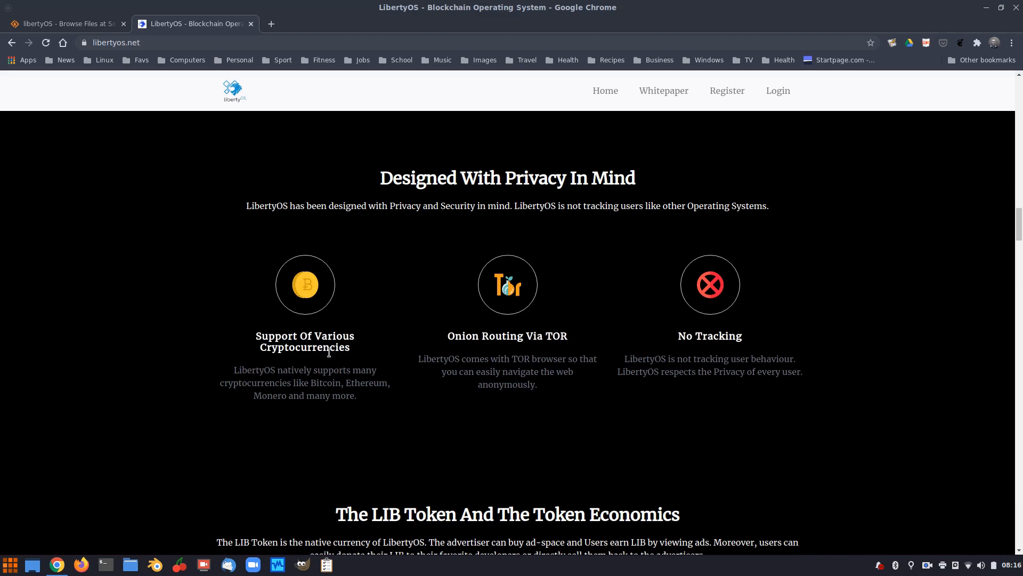
scroll(602, 346, down, 3)
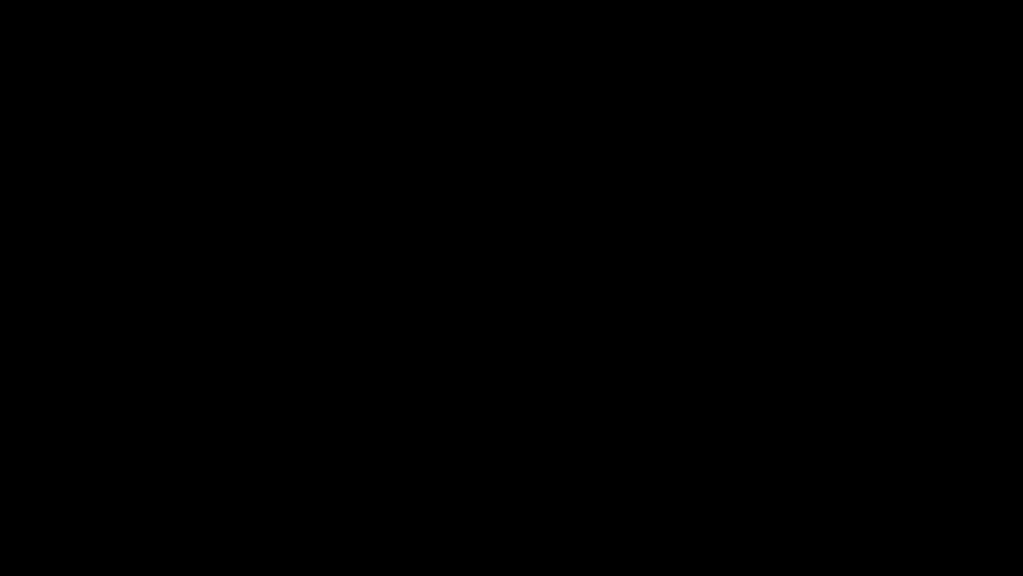
scroll(772, 251, down, 5)
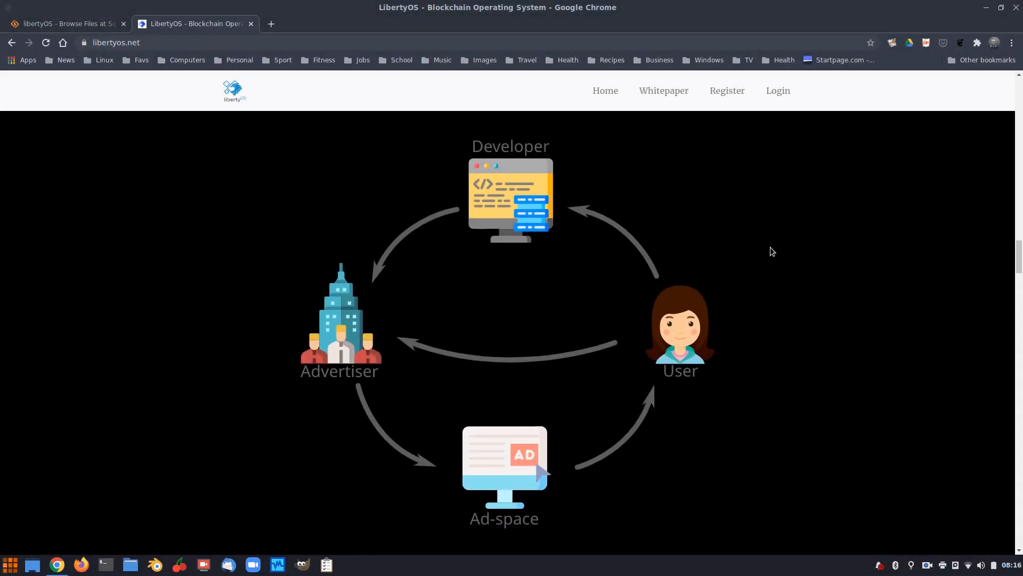
scroll(773, 251, down, 2)
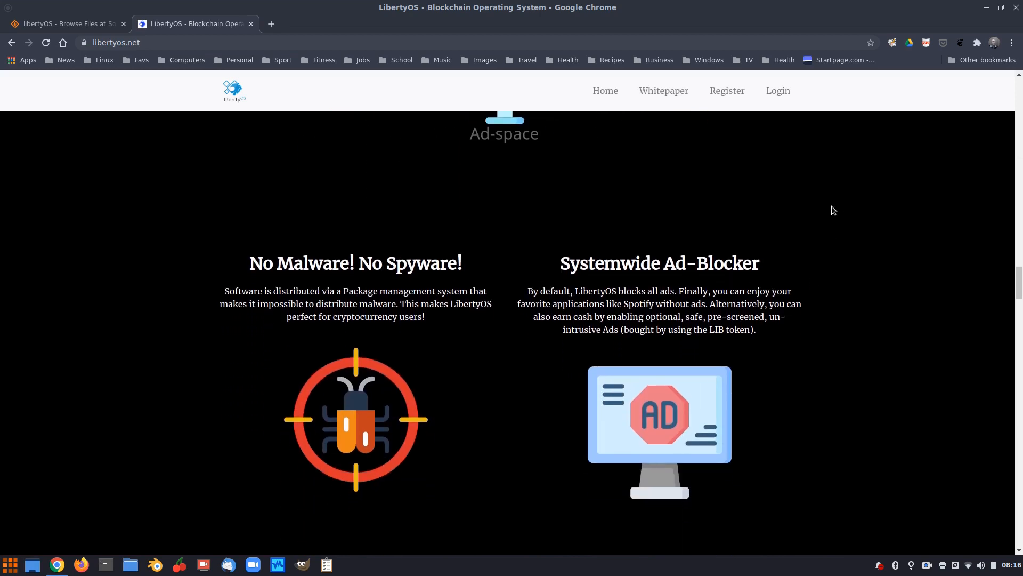
scroll(831, 208, down, 6)
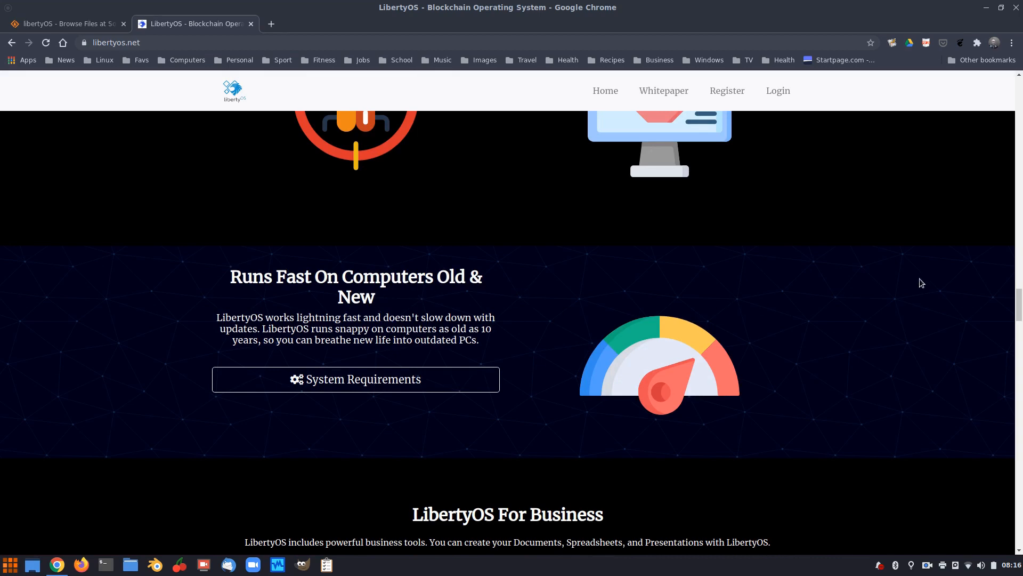
scroll(869, 265, down, 2)
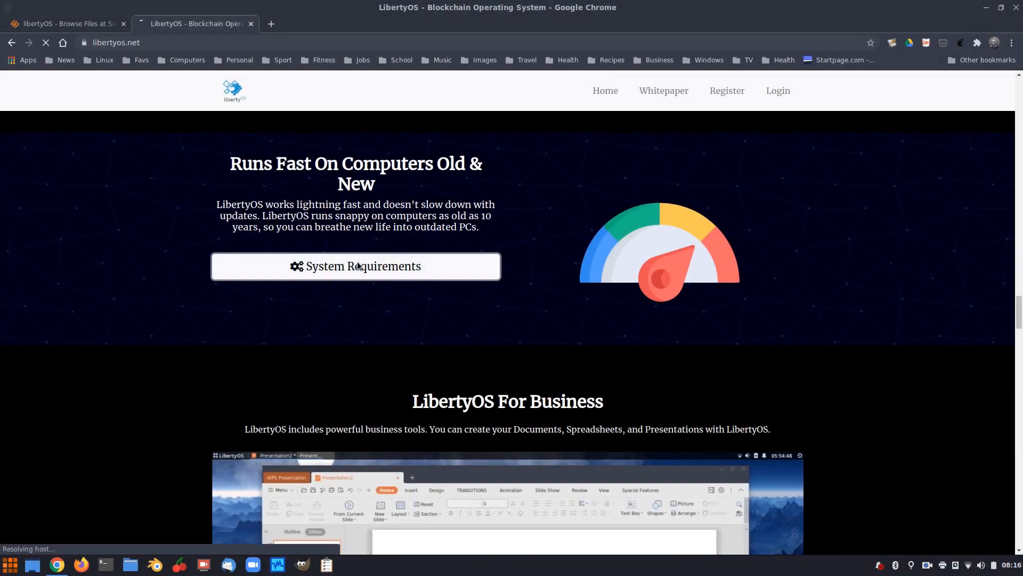
Open System Requirements and read the minimums: Pentium 4 1.6 GHz, 1 GB RAM, 16 GB storage
click(383, 270)
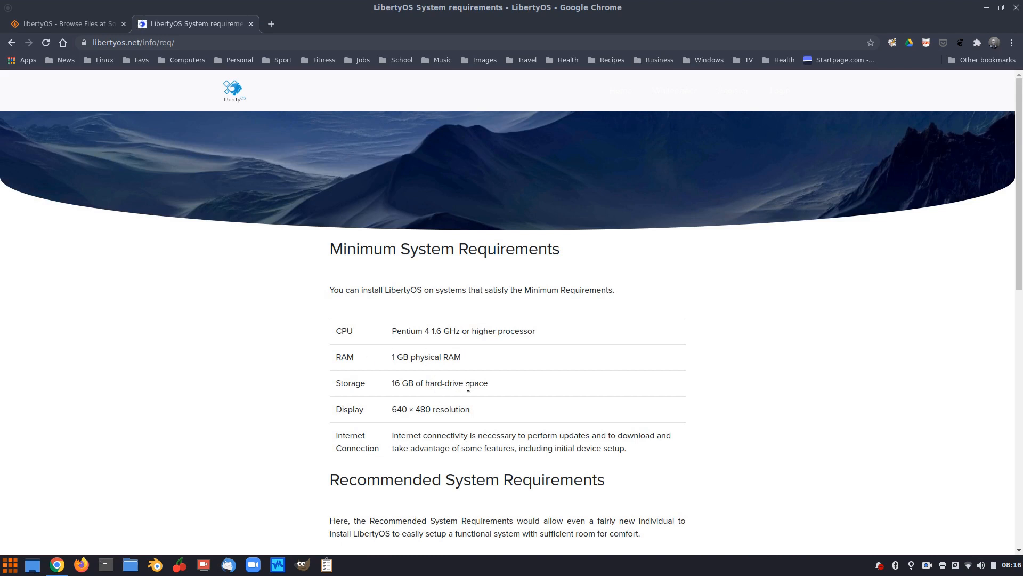
scroll(580, 370, down, 3)
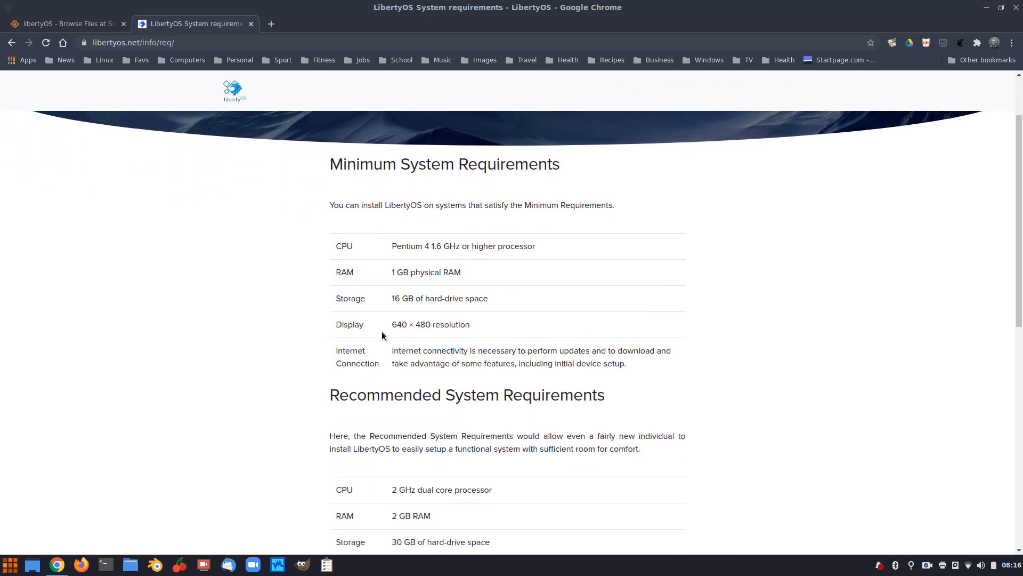
scroll(654, 300, down, 2)
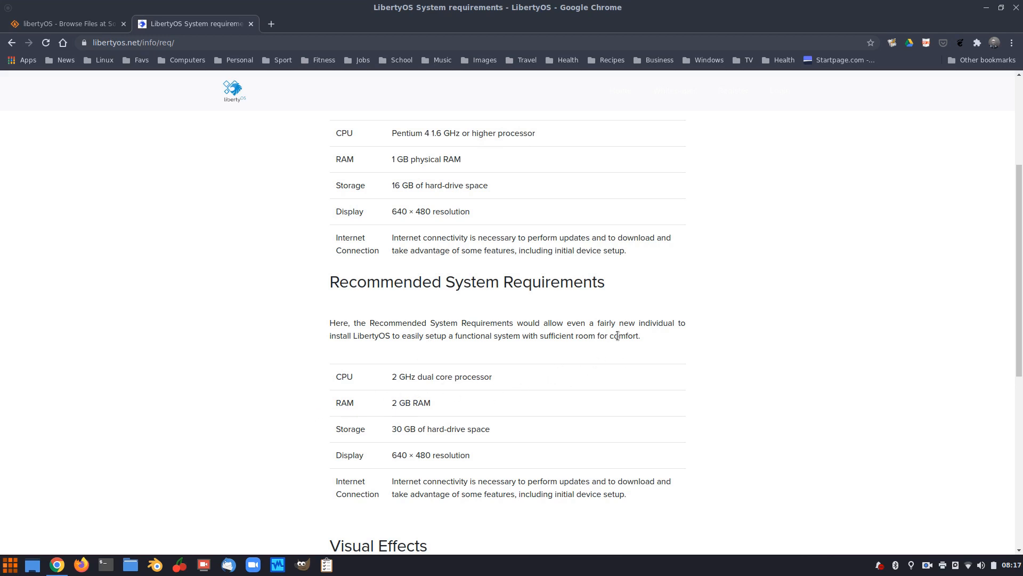
scroll(617, 336, down, 2)
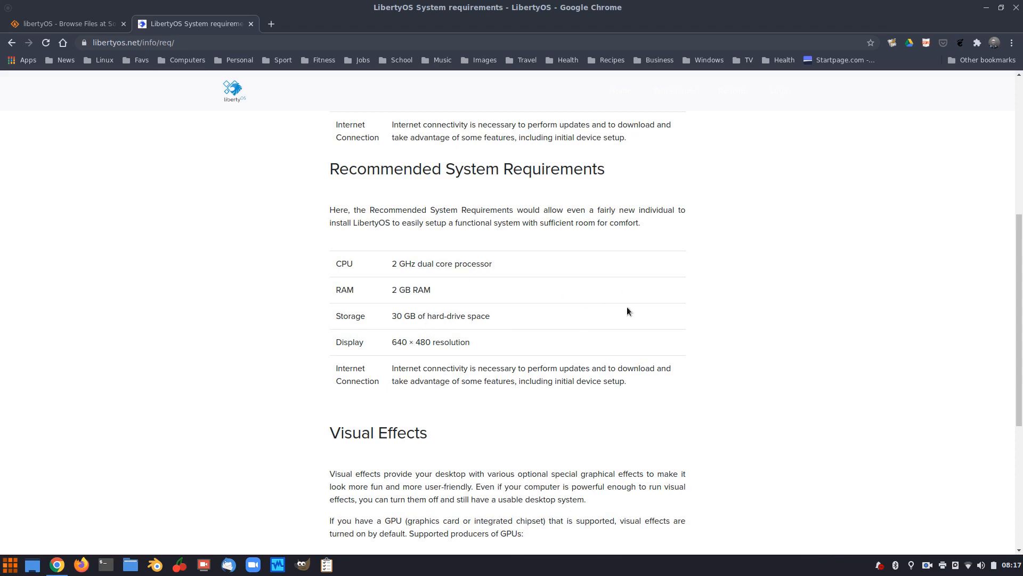
scroll(627, 311, up, 2)
scroll(627, 311, down, 2)
scroll(626, 312, down, 3)
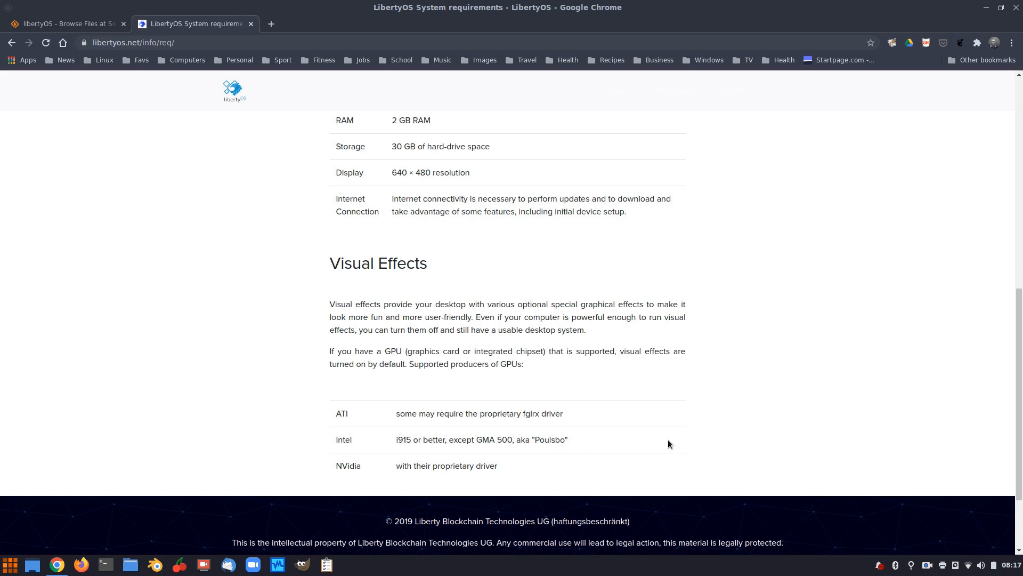
scroll(669, 401, down, 3)
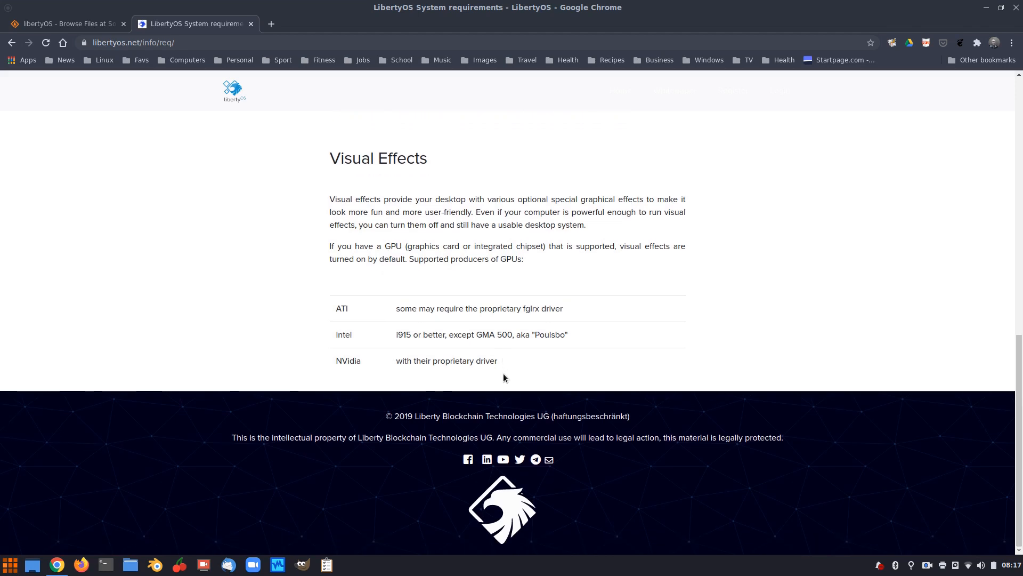
scroll(505, 378, up, 9)
scroll(503, 377, up, 6)
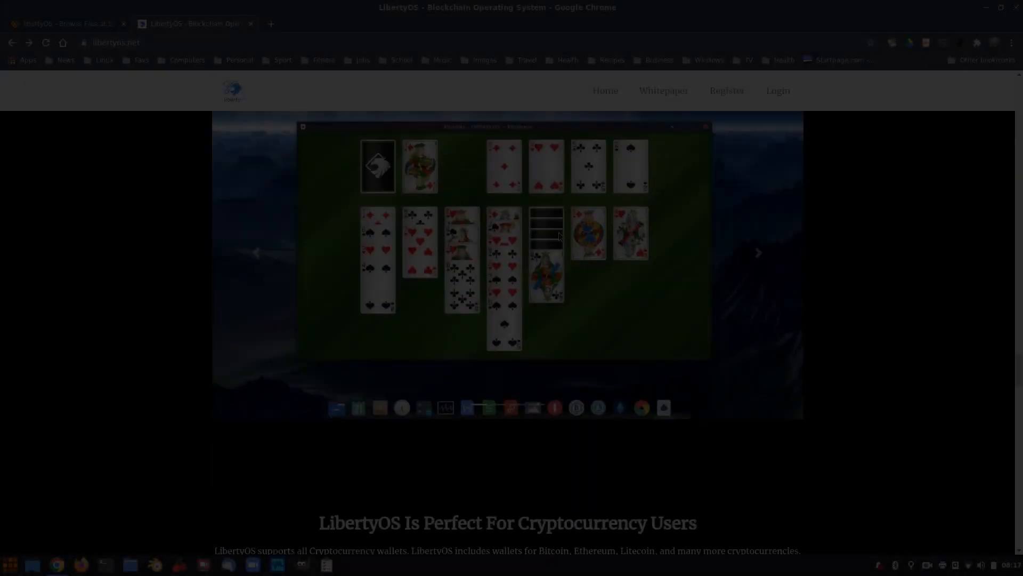
Read through the libertyos.net team cards, then open the LibertyOS whitepaper PDF
scroll(558, 231, down, 10)
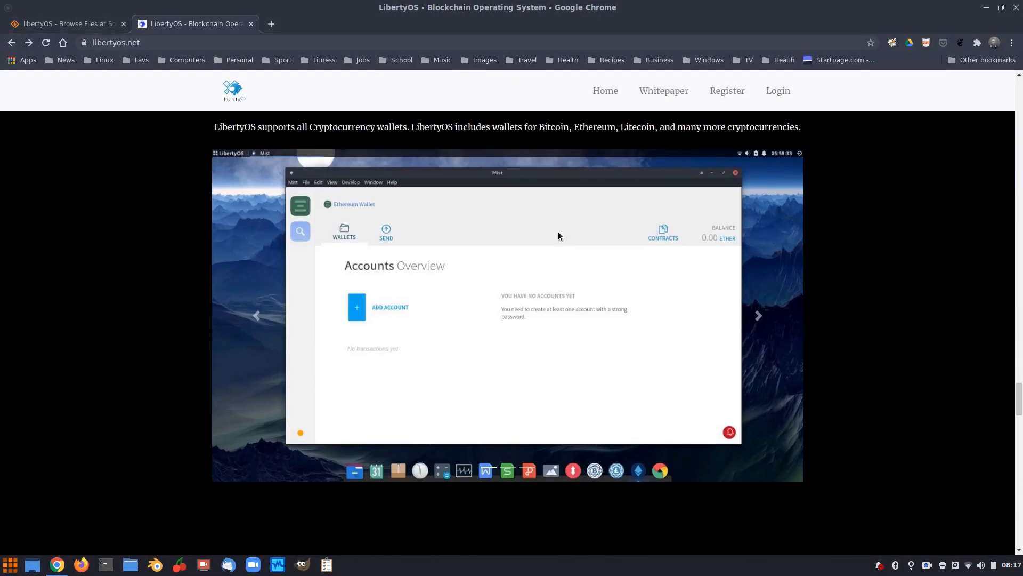
scroll(558, 232, up, 5)
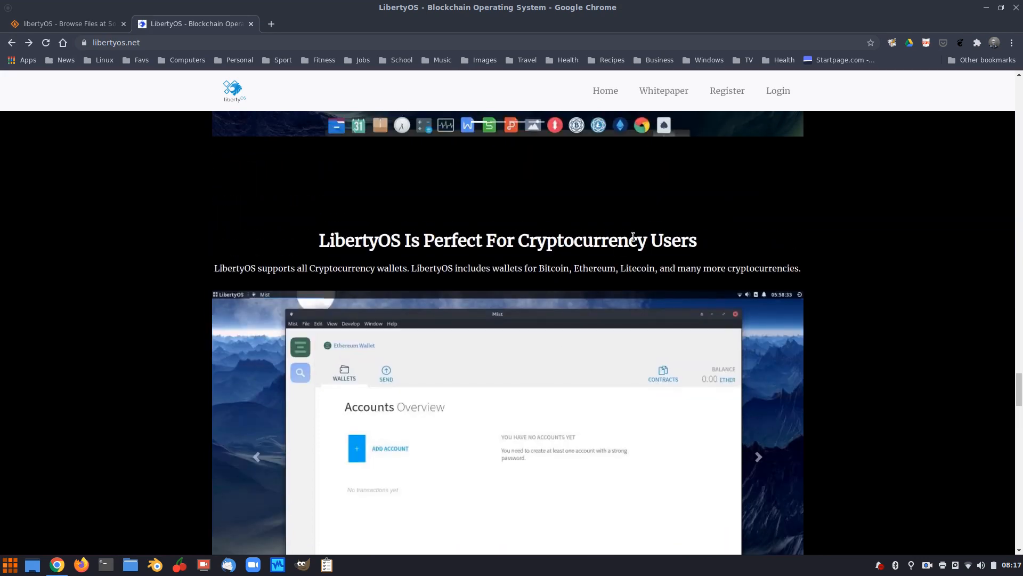
scroll(613, 229, up, 1)
scroll(613, 229, down, 10)
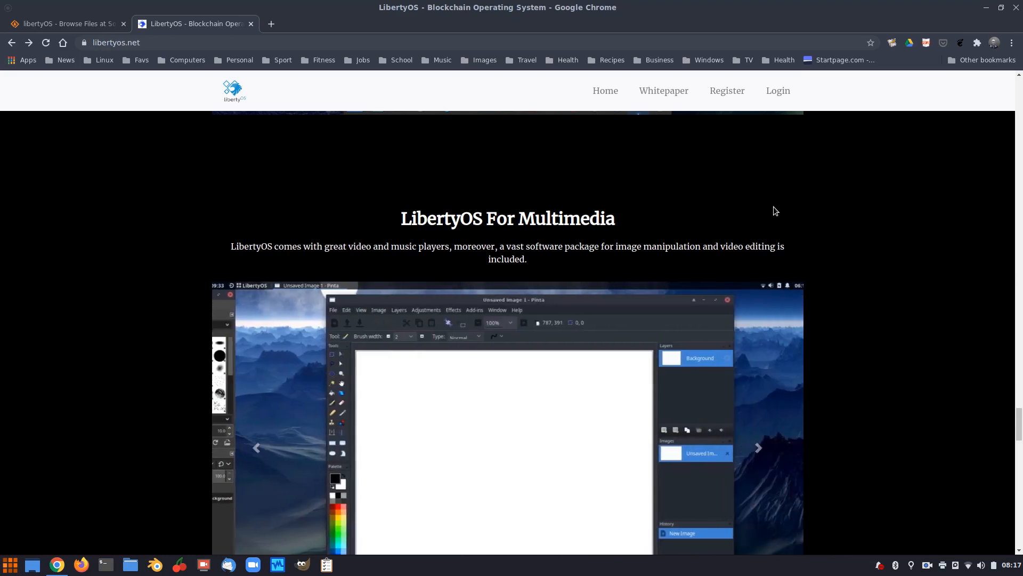
scroll(774, 211, down, 4)
scroll(774, 211, down, 15)
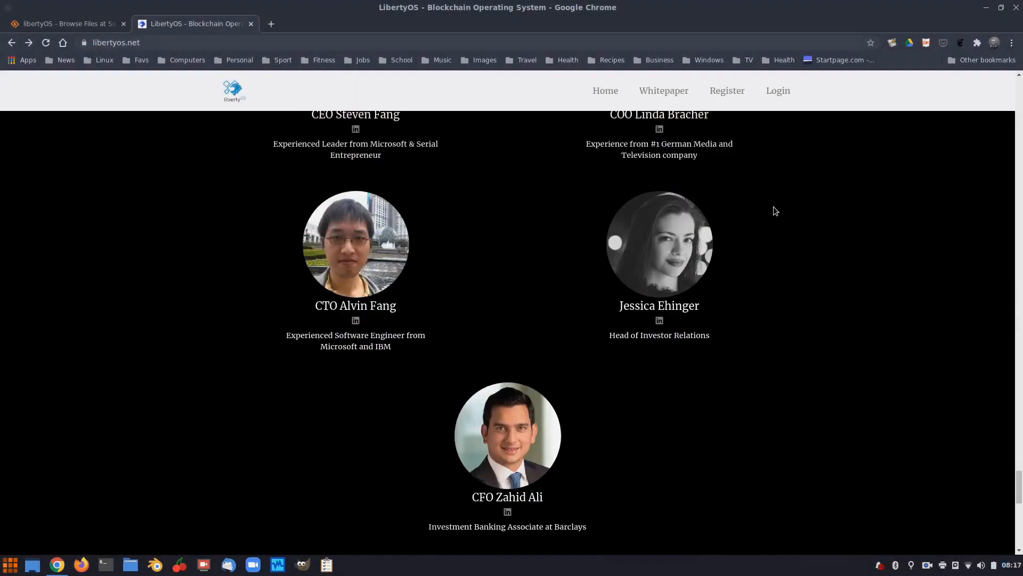
scroll(774, 211, up, 6)
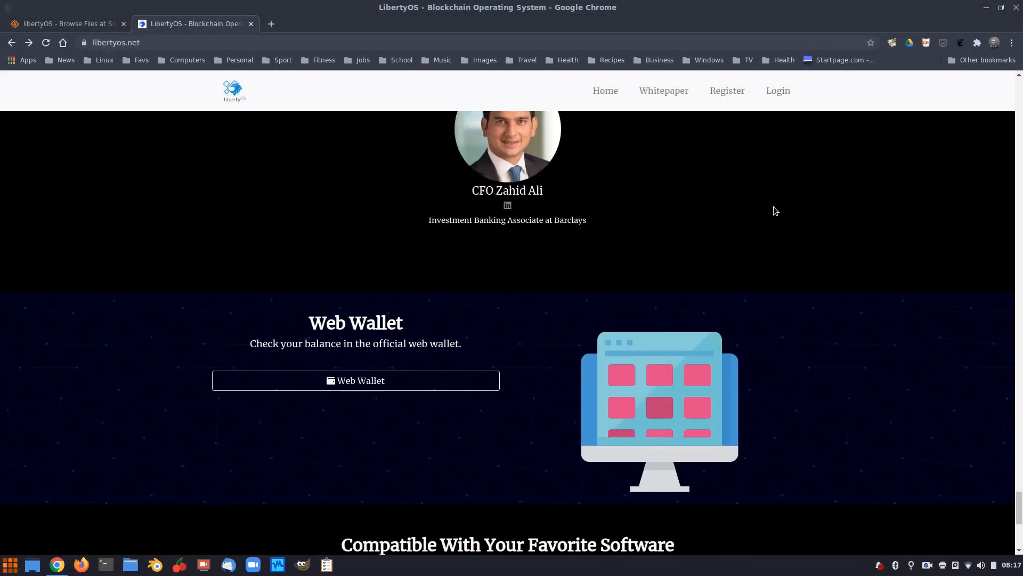
scroll(774, 211, up, 6)
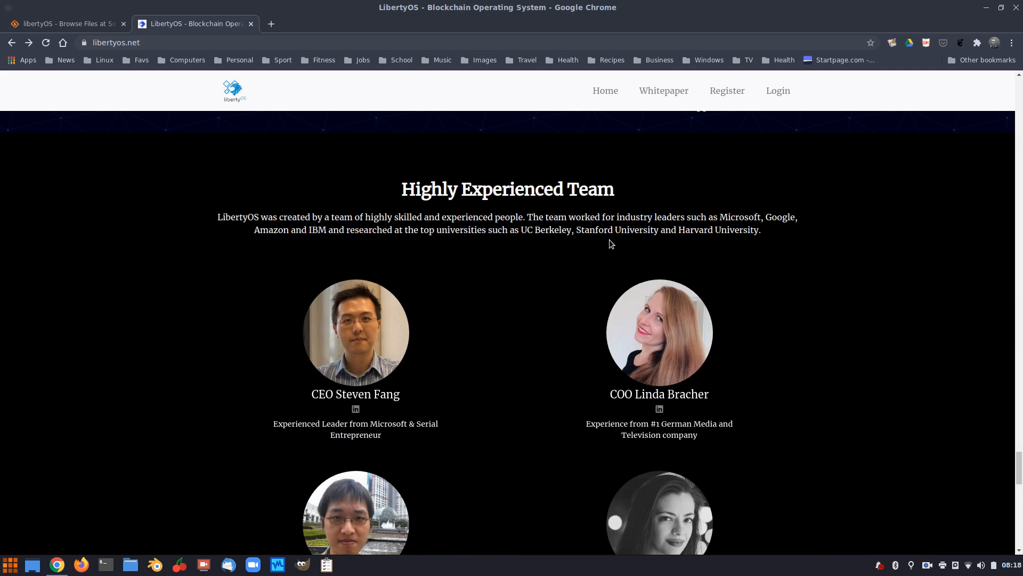
scroll(869, 264, down, 2)
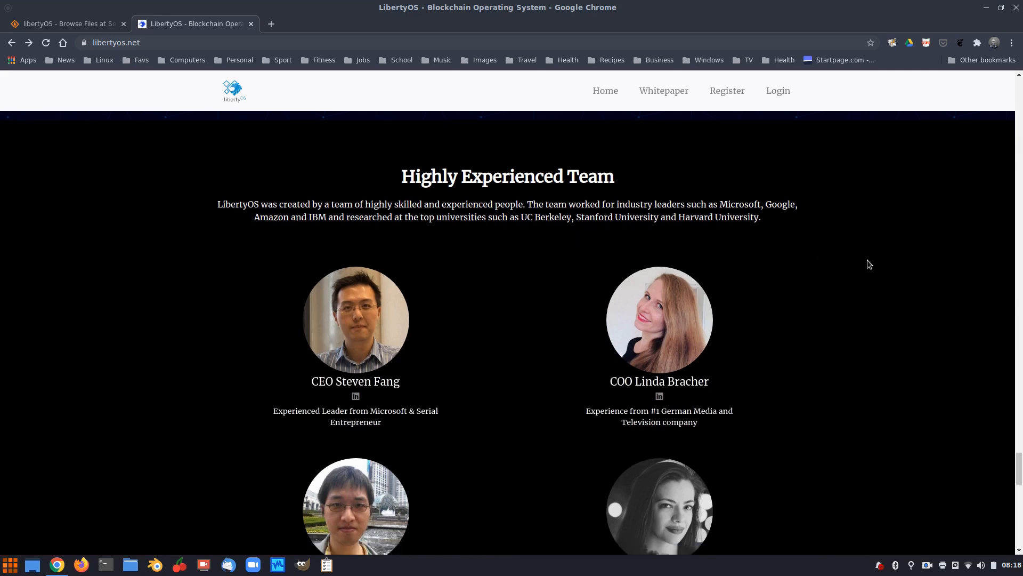
scroll(868, 264, down, 3)
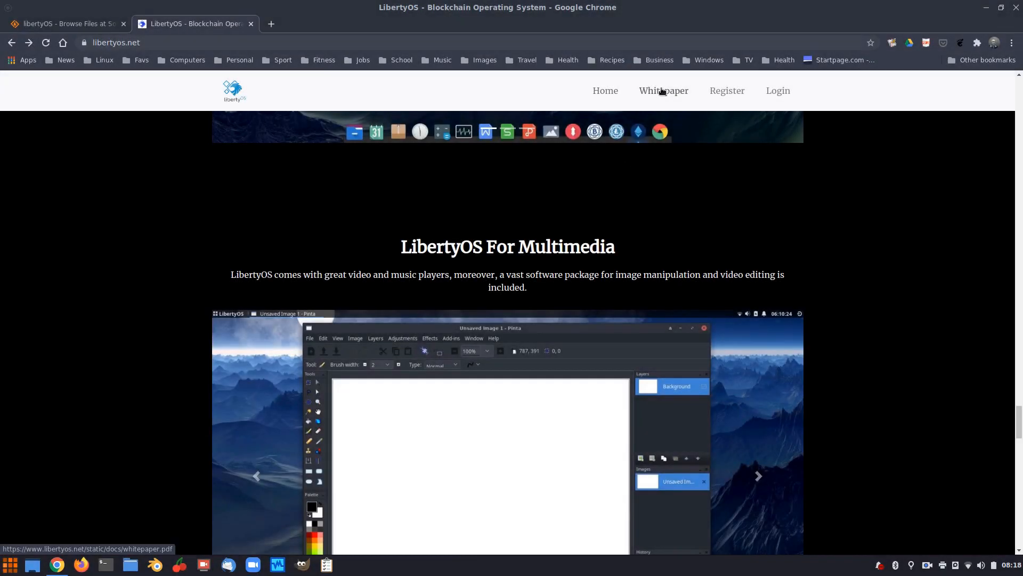
click(660, 91)
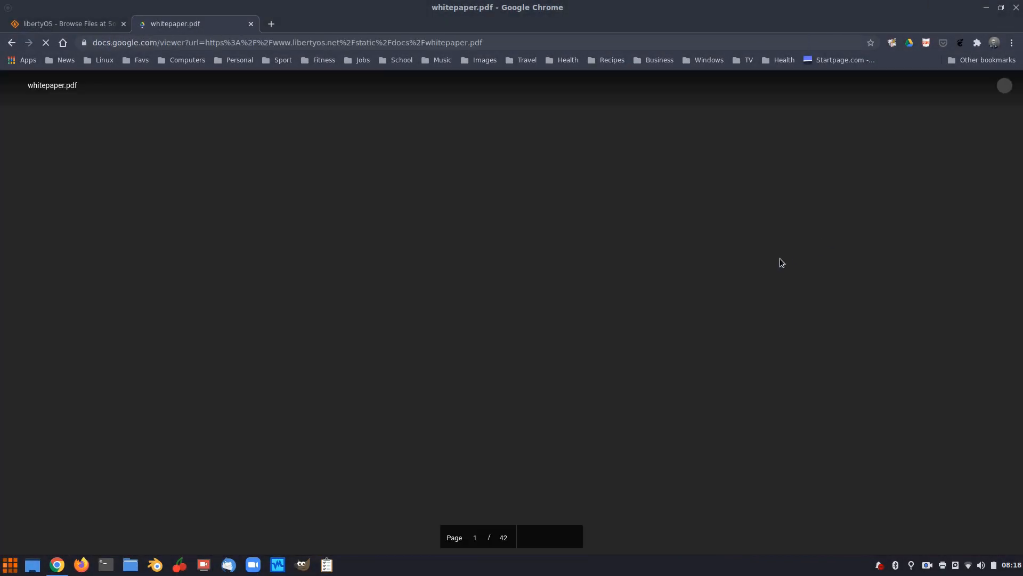
Skim through the pages of the LibertyOS whitepaper PDF
scroll(532, 262, down, 7)
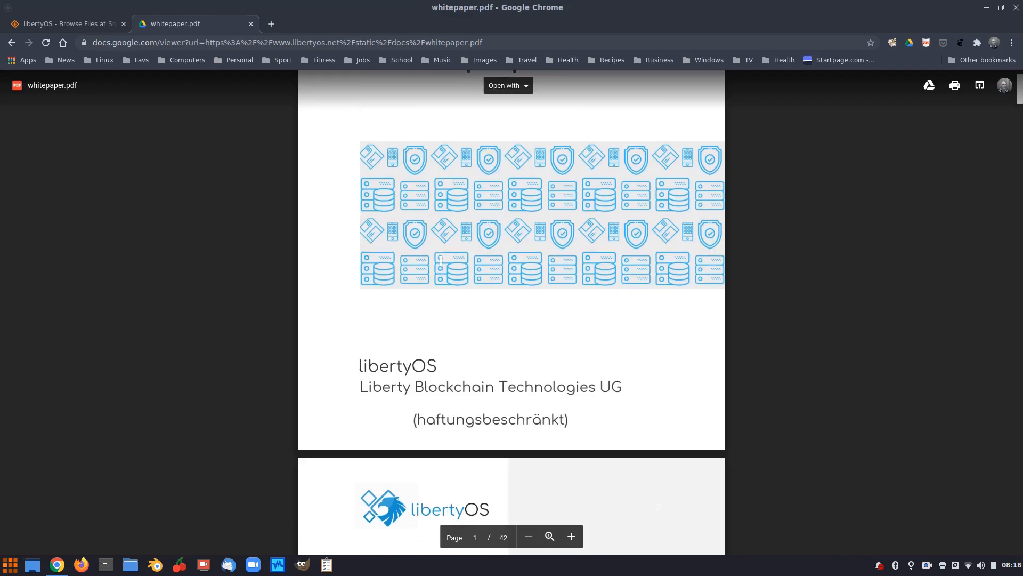
scroll(442, 262, up, 3)
scroll(441, 261, up, 5)
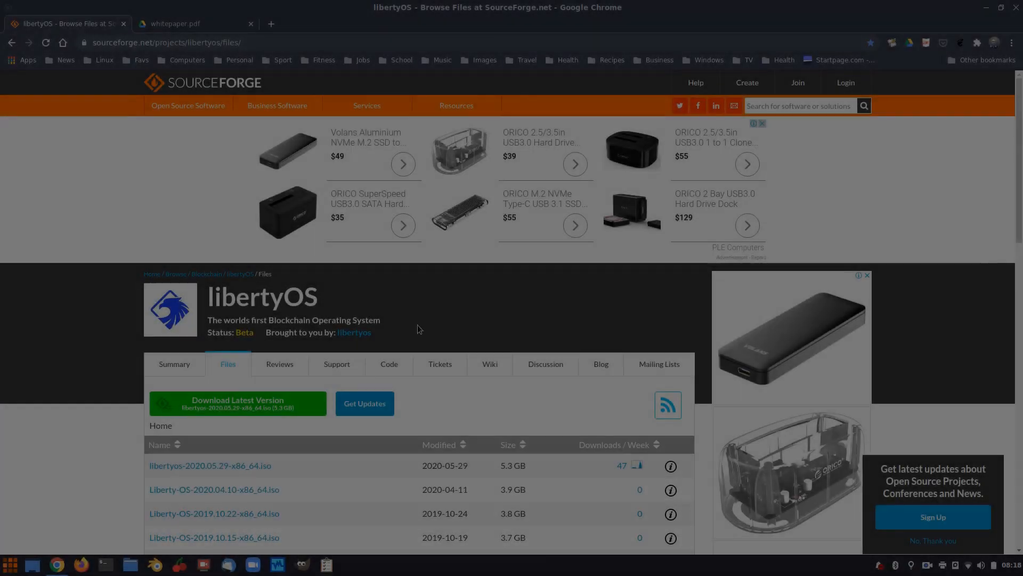
scroll(350, 306, down, 3)
scroll(507, 232, up, 3)
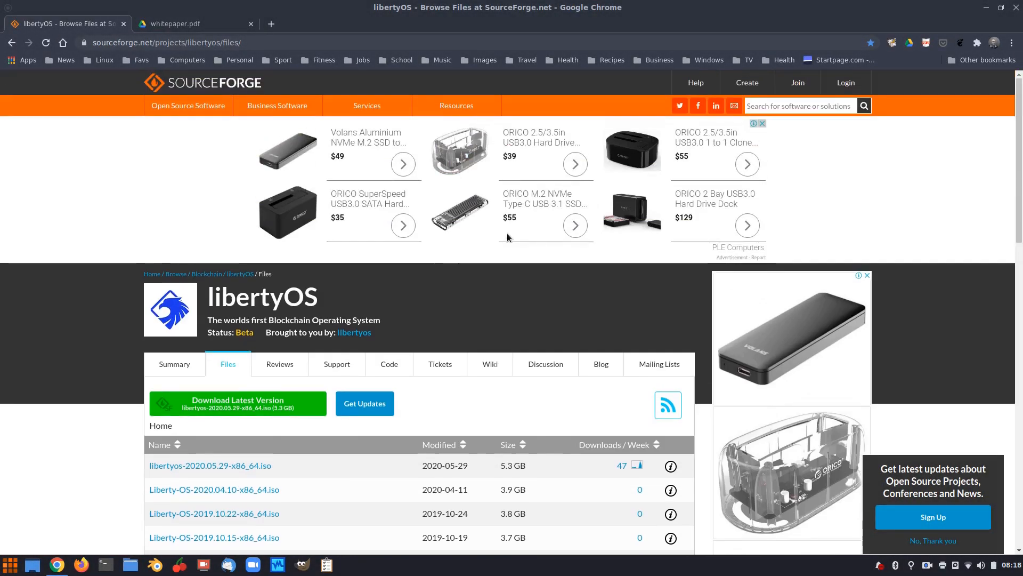
click(176, 24)
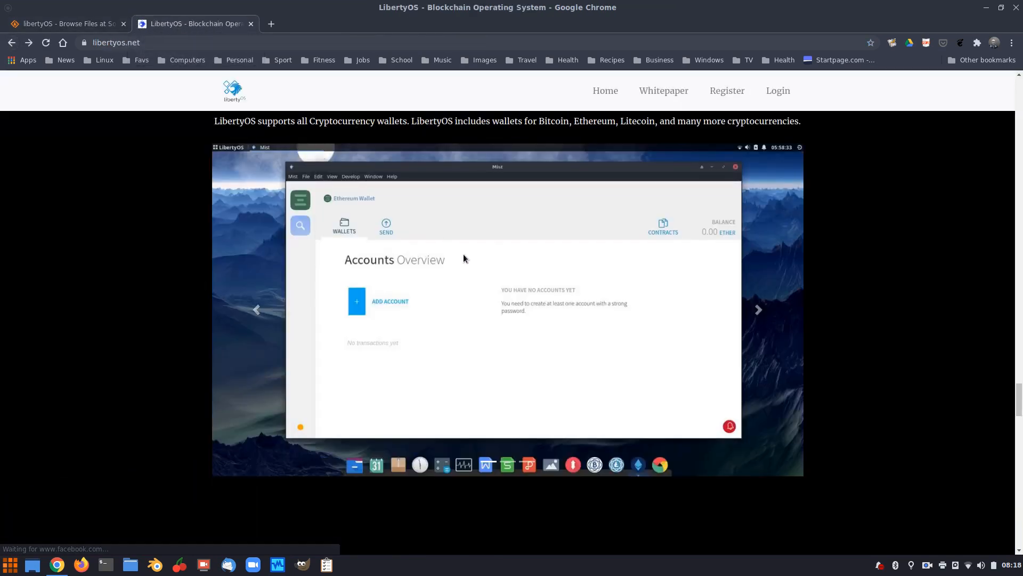
Return to the SourceForge libertyOS Files list, newest libertyos-2020.05.29-x86_64.iso at 5.3 GB
scroll(463, 253, up, 4)
scroll(463, 255, up, 10)
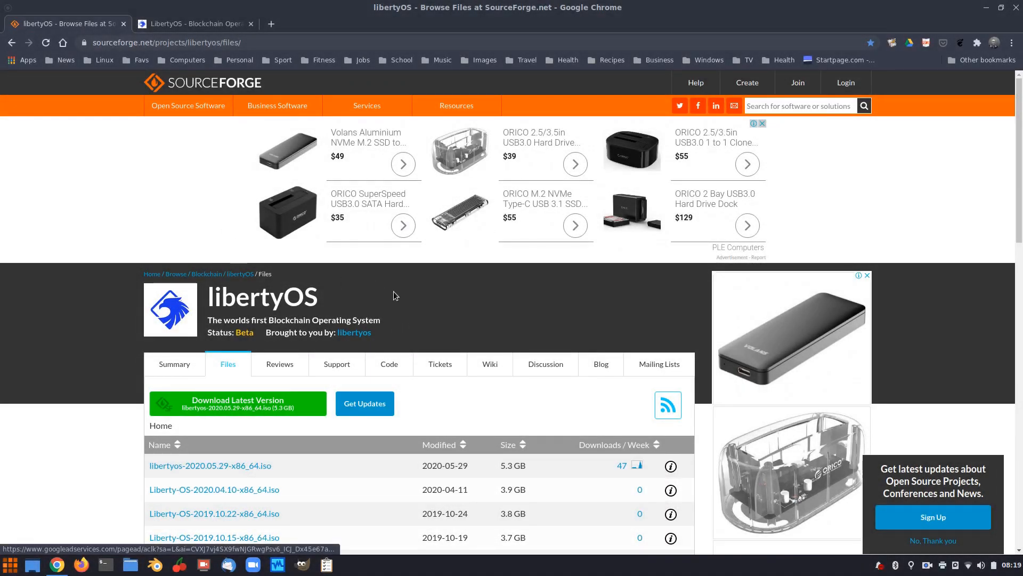
scroll(394, 292, down, 4)
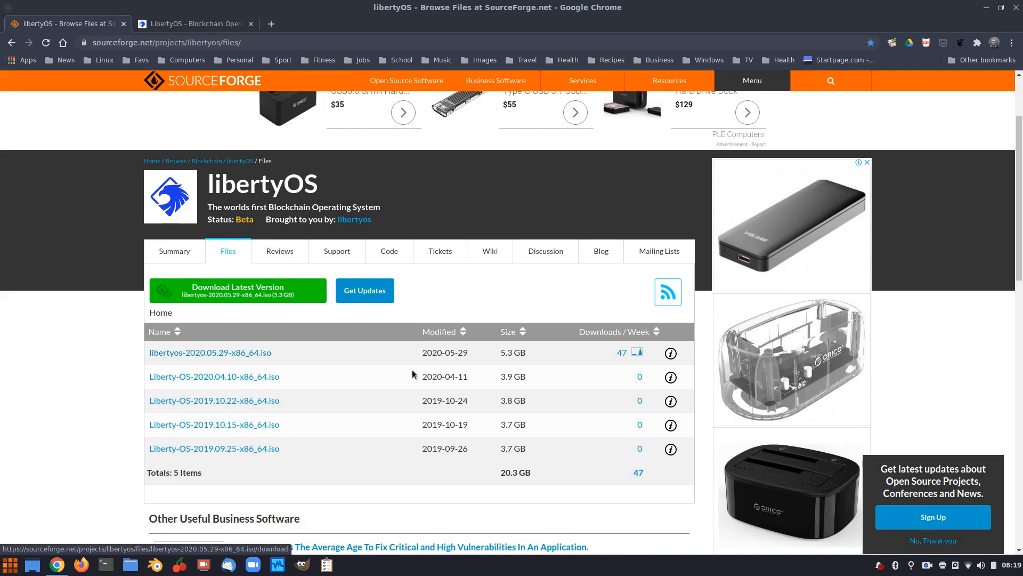
click(185, 255)
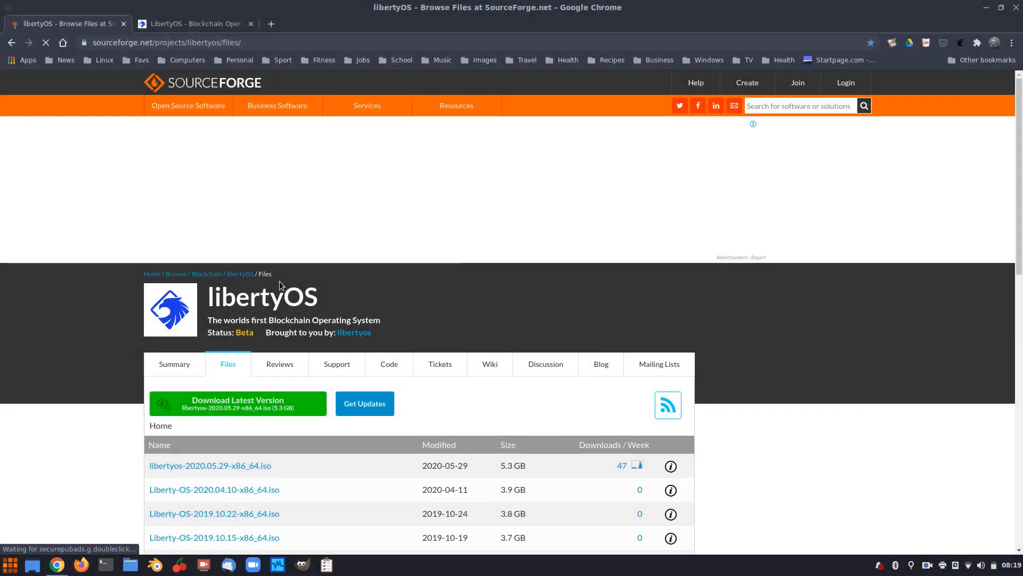
Read the SourceForge libertyOS reviews, 4.7 of 5 stars from 27 reviews, then return to Files
click(279, 362)
scroll(360, 352, down, 4)
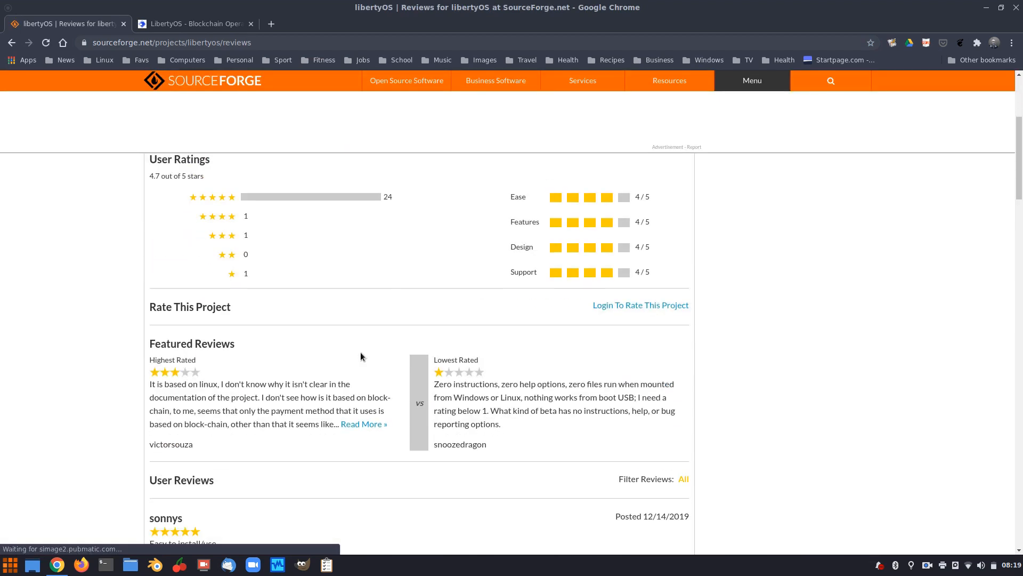
scroll(196, 290, down, 2)
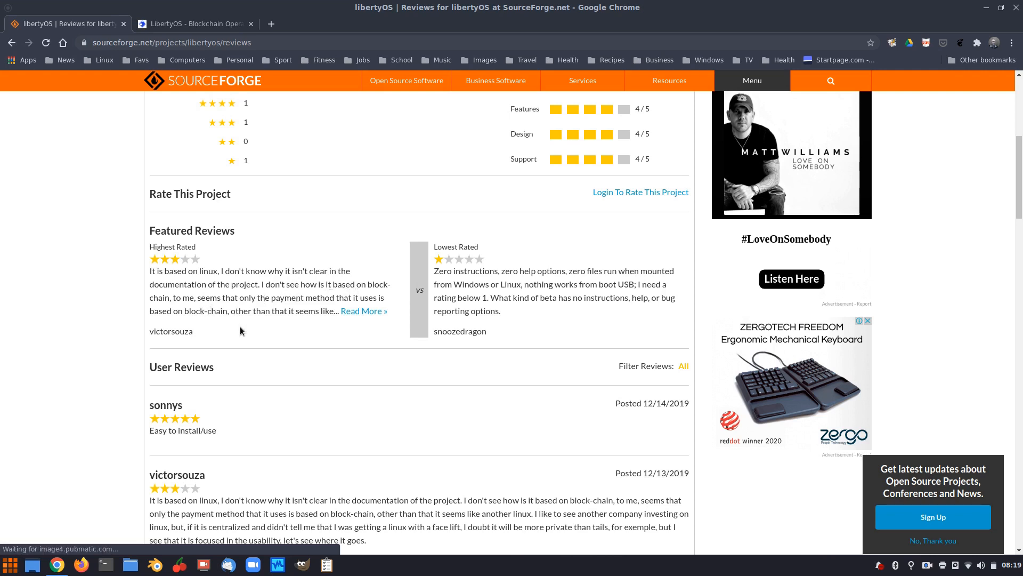
scroll(229, 334, down, 3)
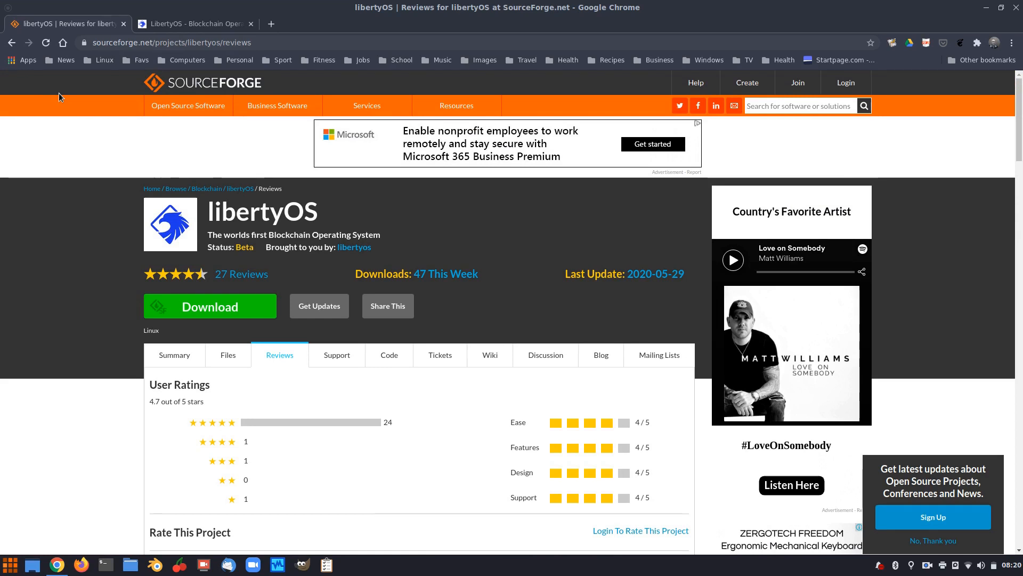
click(223, 355)
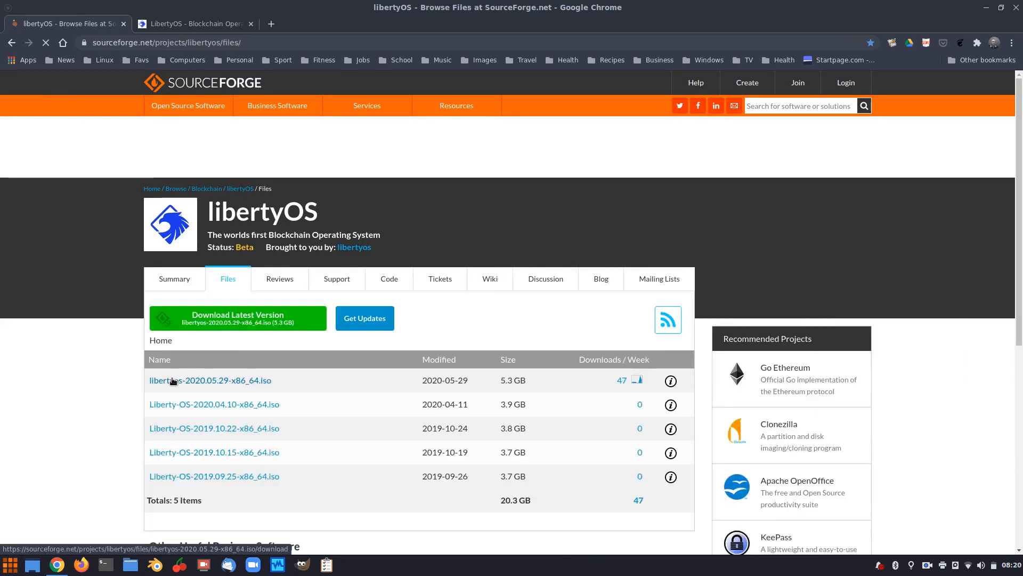
Scroll the libertyOS Files list to see all five ISO releases
scroll(220, 464, down, 3)
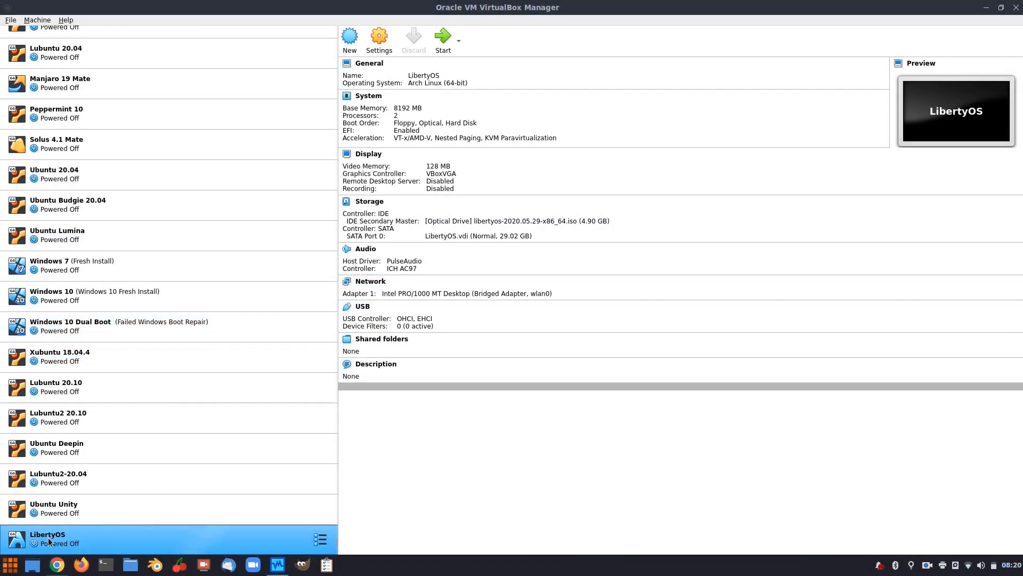
Start the LibertyOS VM and select the standard Liberty-OS x86_64 UEFI CD boot entry
click(443, 40)
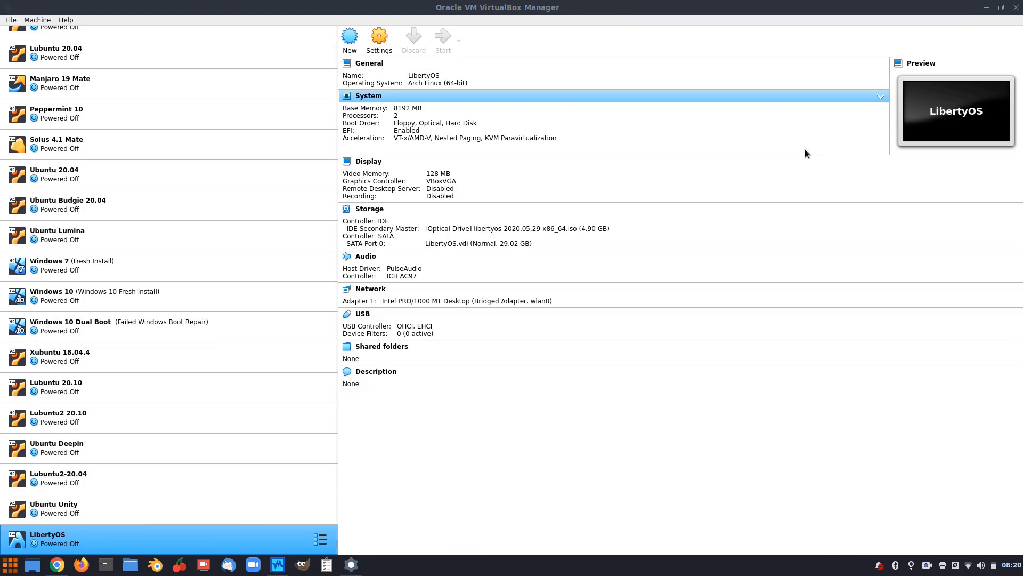
key(Up)
key(Up)
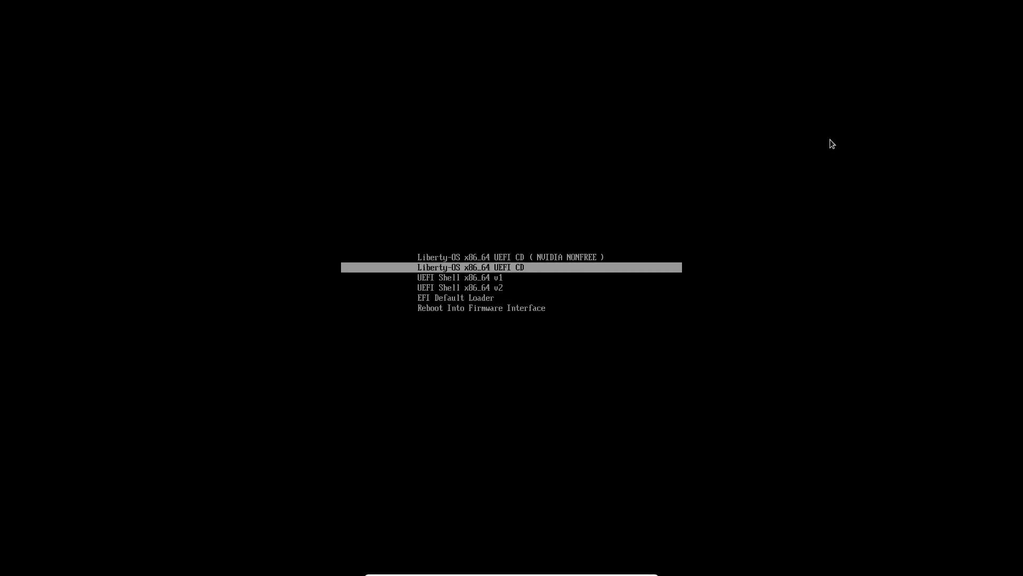
key(Up)
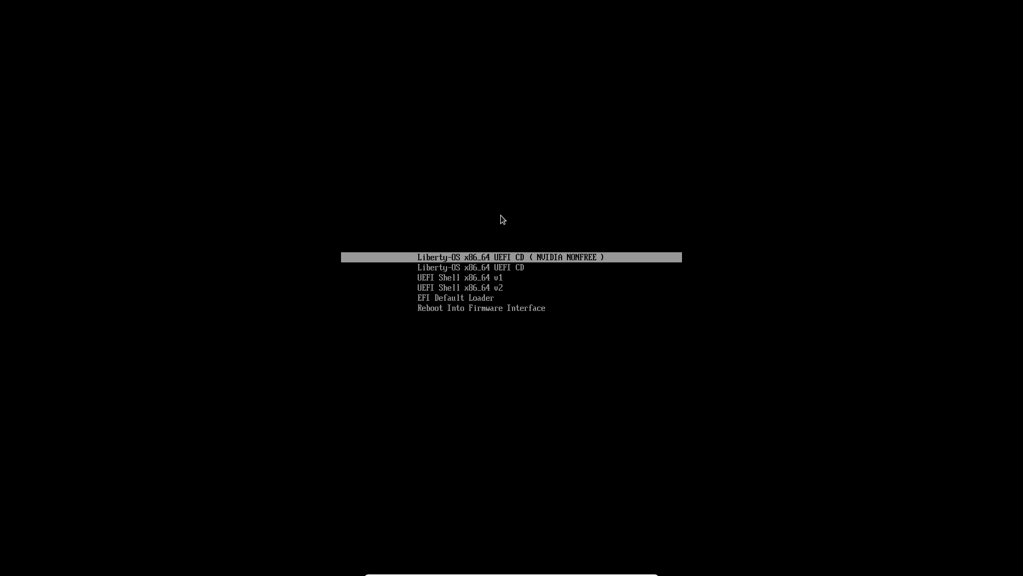
key(Down)
key(Up)
key(Down)
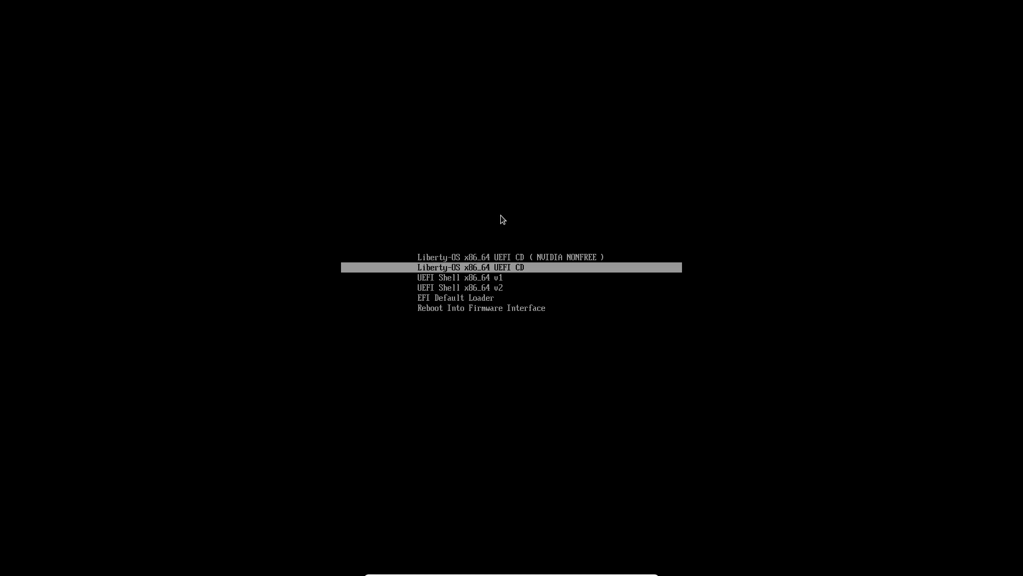
key(Up)
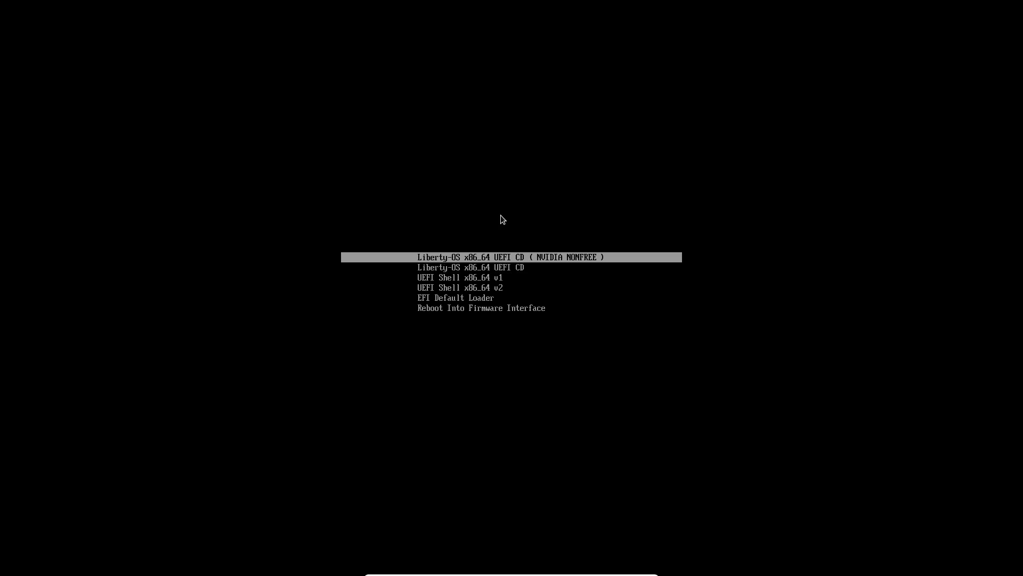
key(Down)
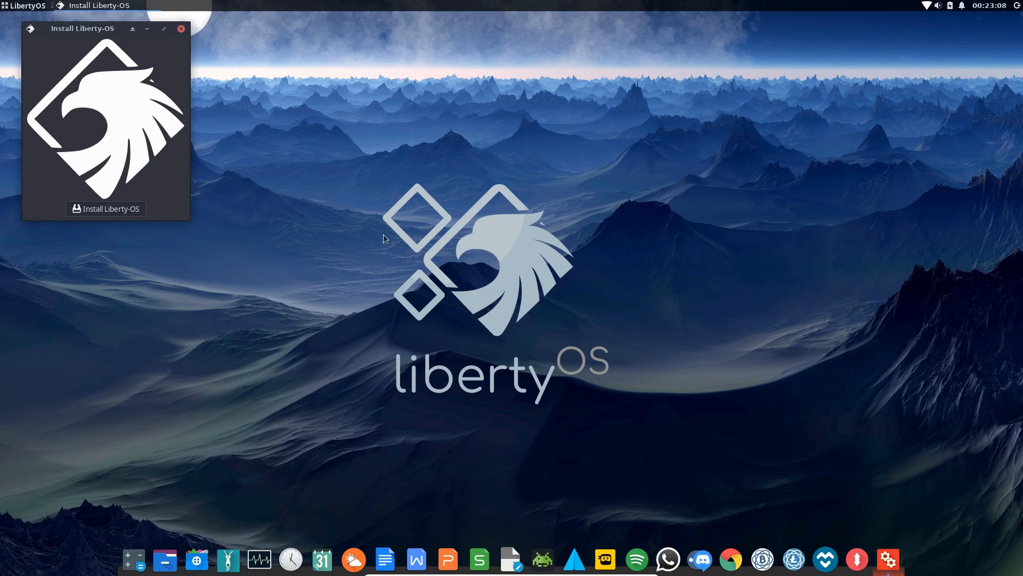
Open and close a Terminal Emulator from the Whisker Menu, then launch Install Liberty-OS
click(21, 7)
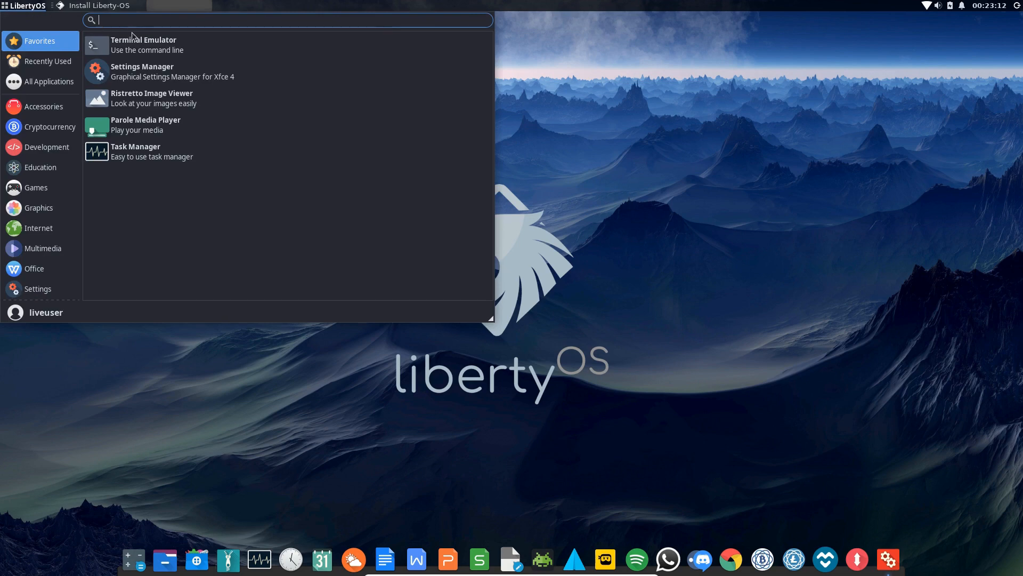
click(557, 142)
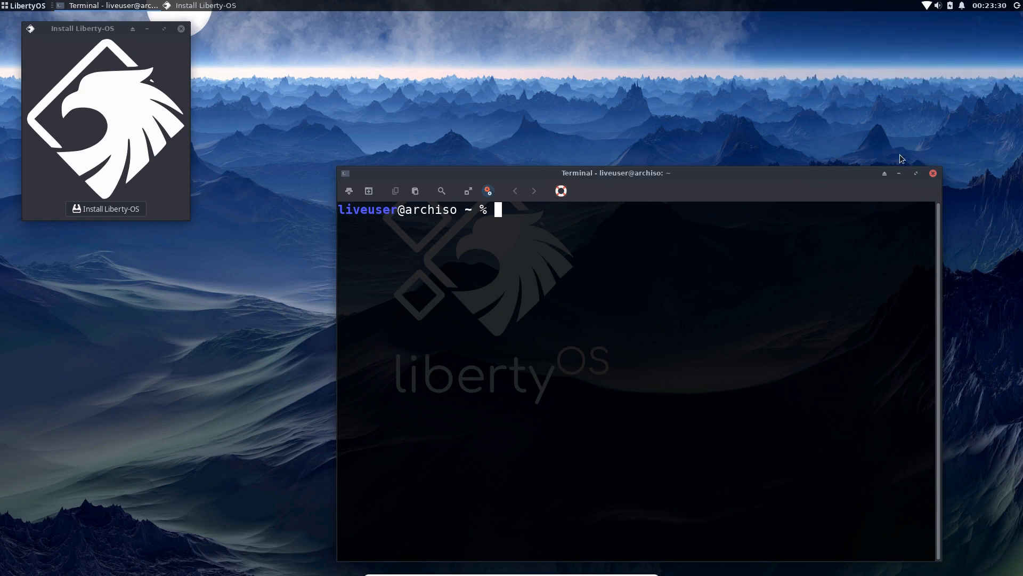
click(932, 174)
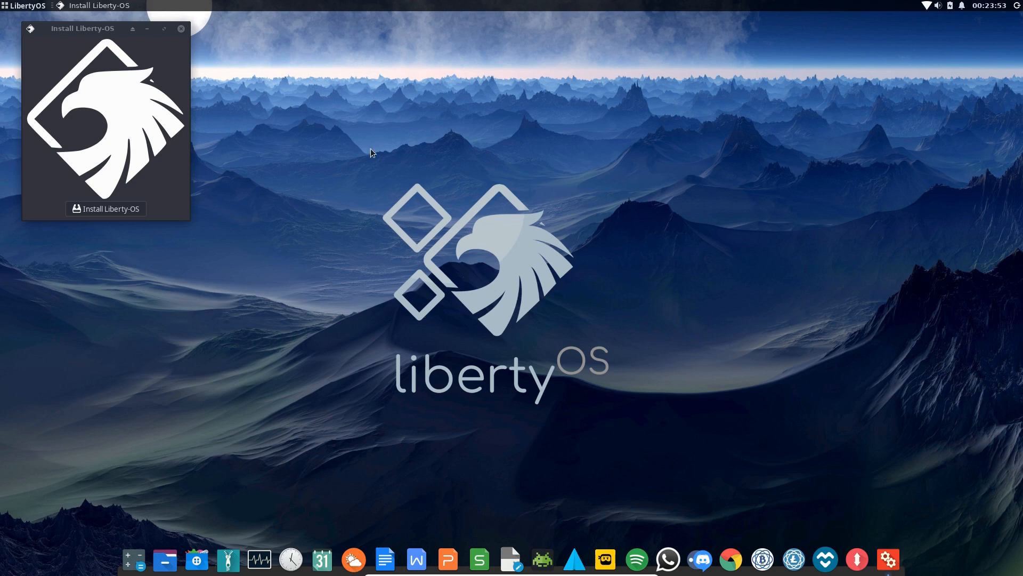
click(110, 210)
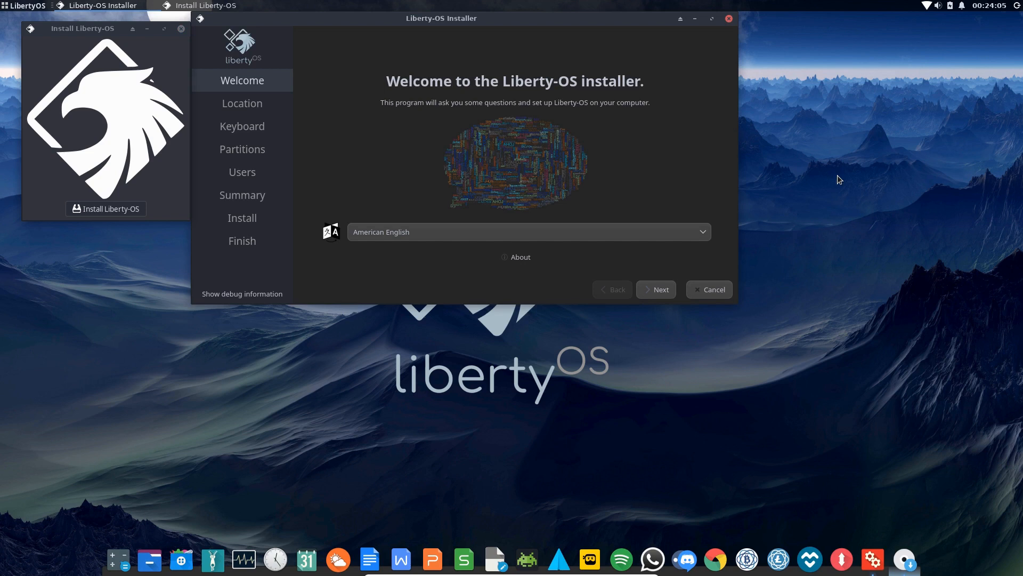
View the Calamares About info, then accept Australia/Perth location and English (Australian) keyboard
click(521, 258)
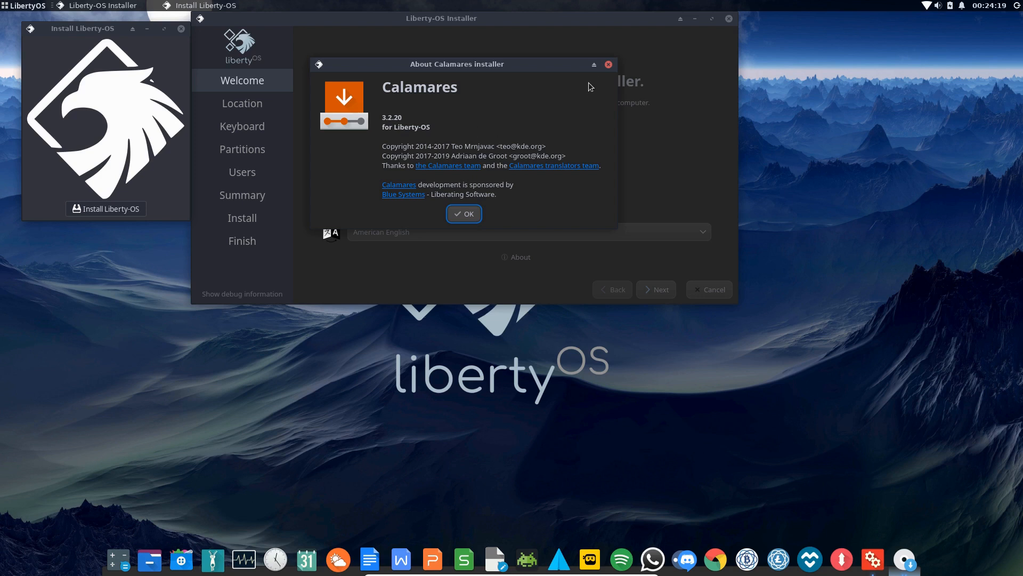
click(449, 215)
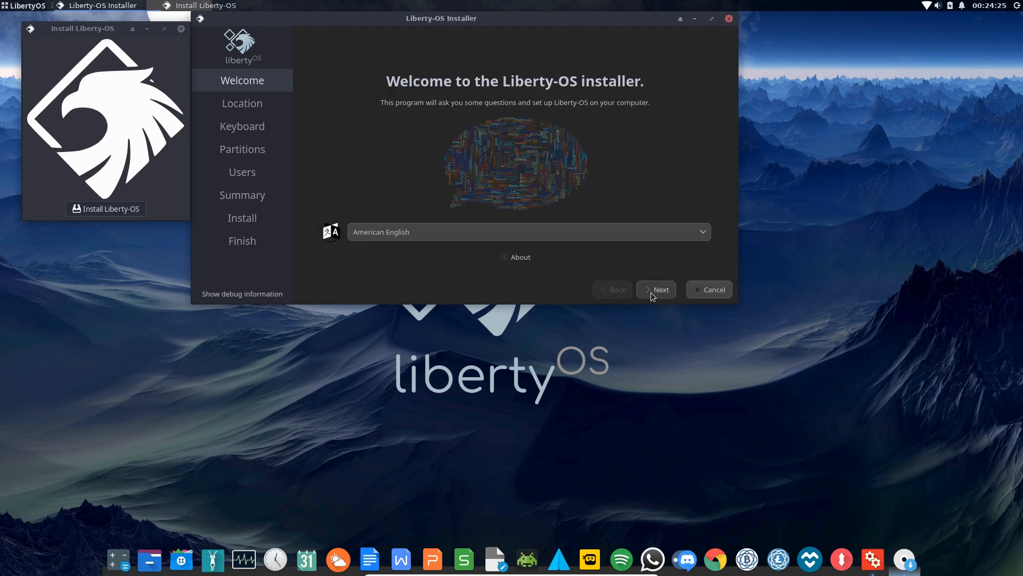
click(651, 293)
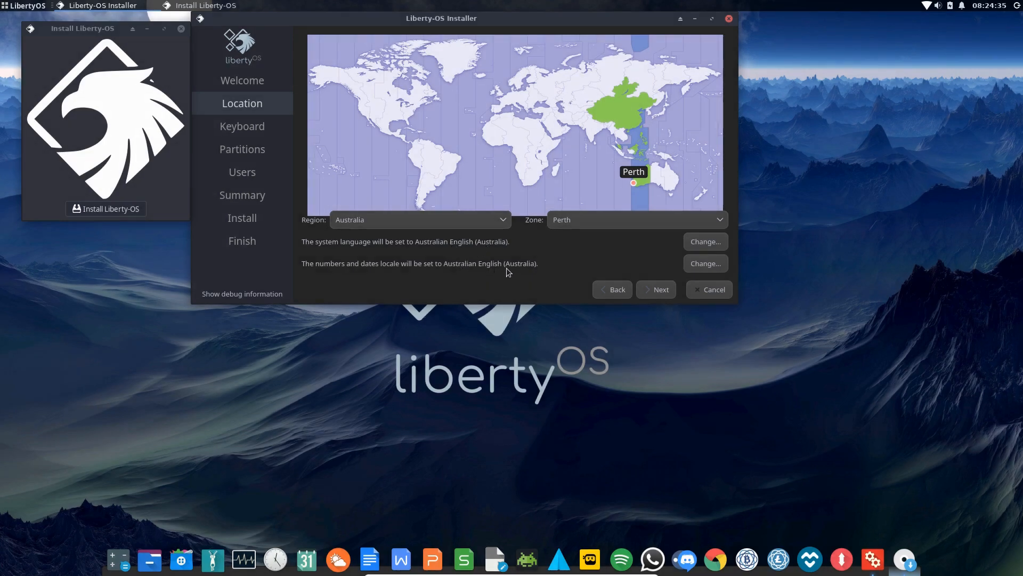
click(658, 292)
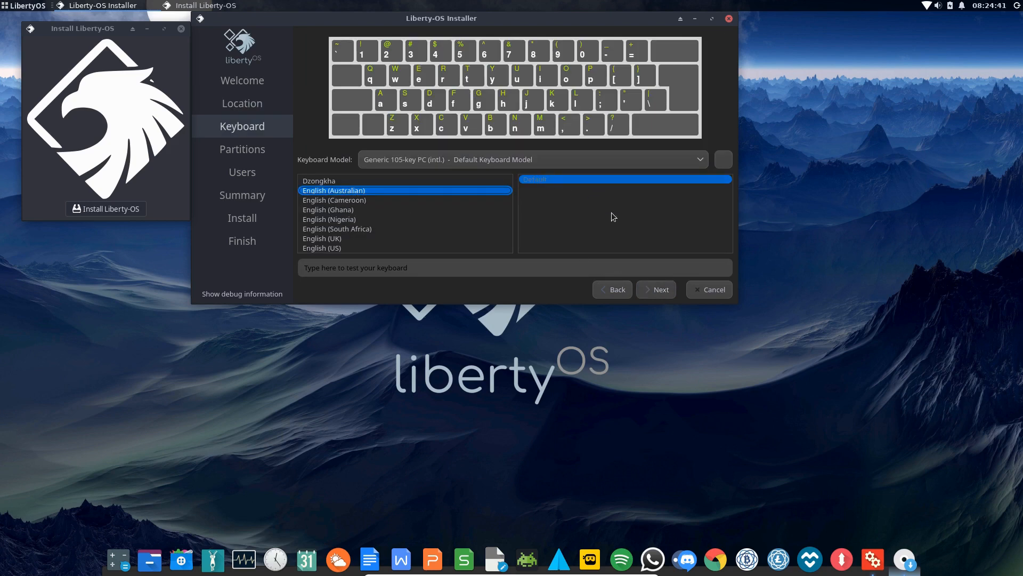
click(657, 291)
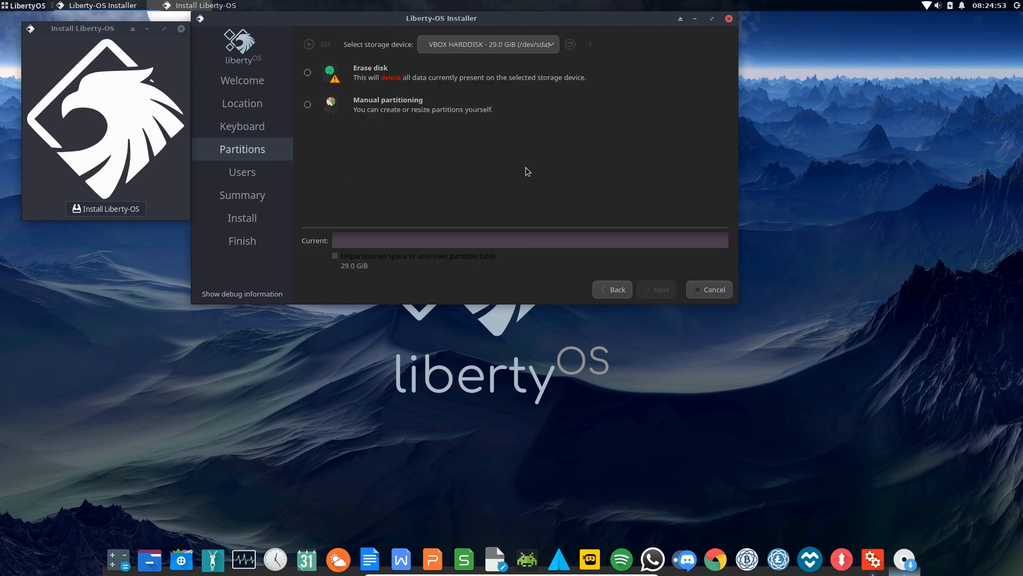
Choose Manual partitioning and continue to the partition editor
click(307, 103)
click(657, 289)
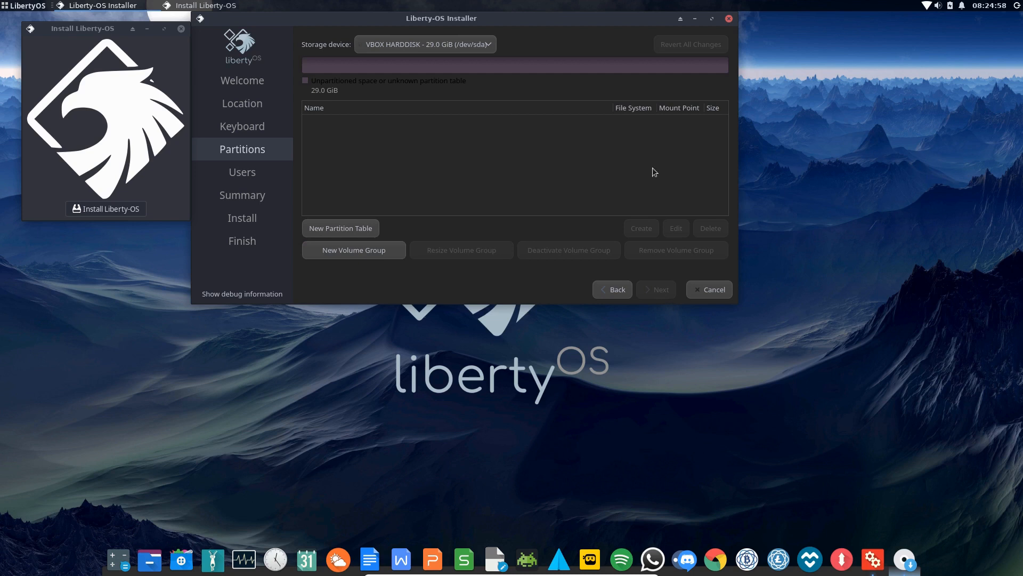
click(3, 6)
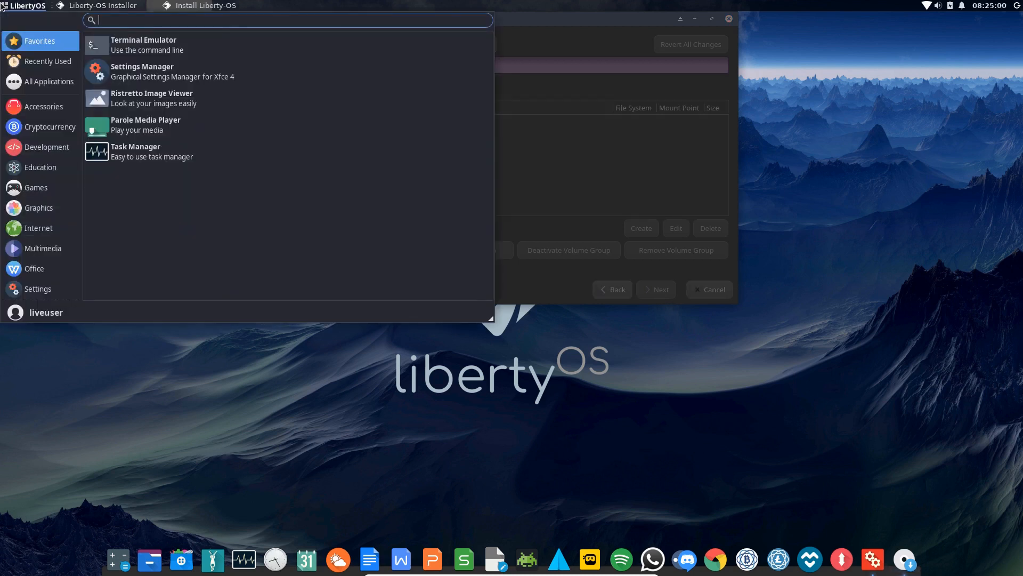
text(gpa)
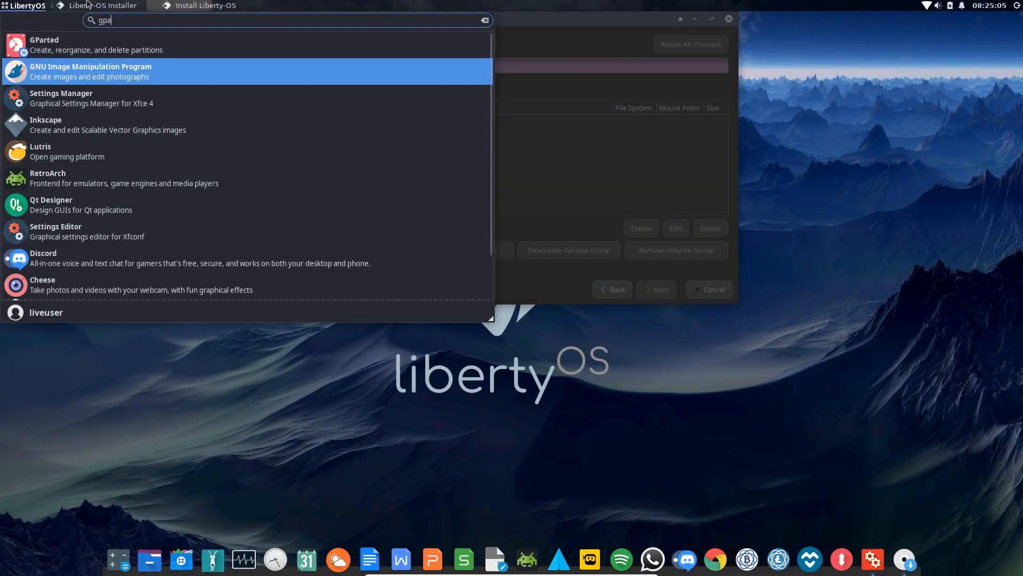
click(16, 5)
click(324, 91)
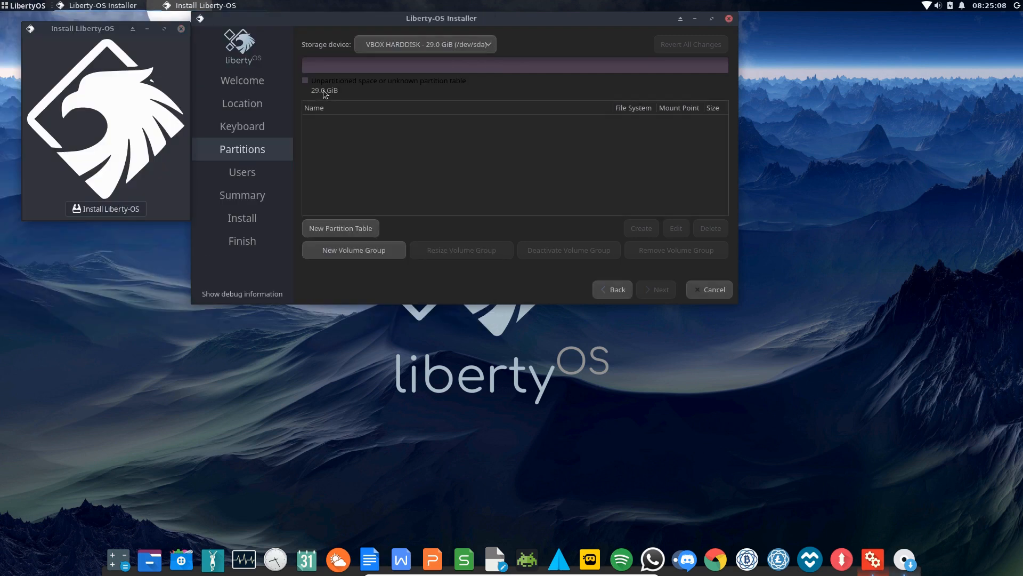
Keep the 29.0 GiB VBOX HARDDISK as storage device and start a New Partition Table
click(419, 47)
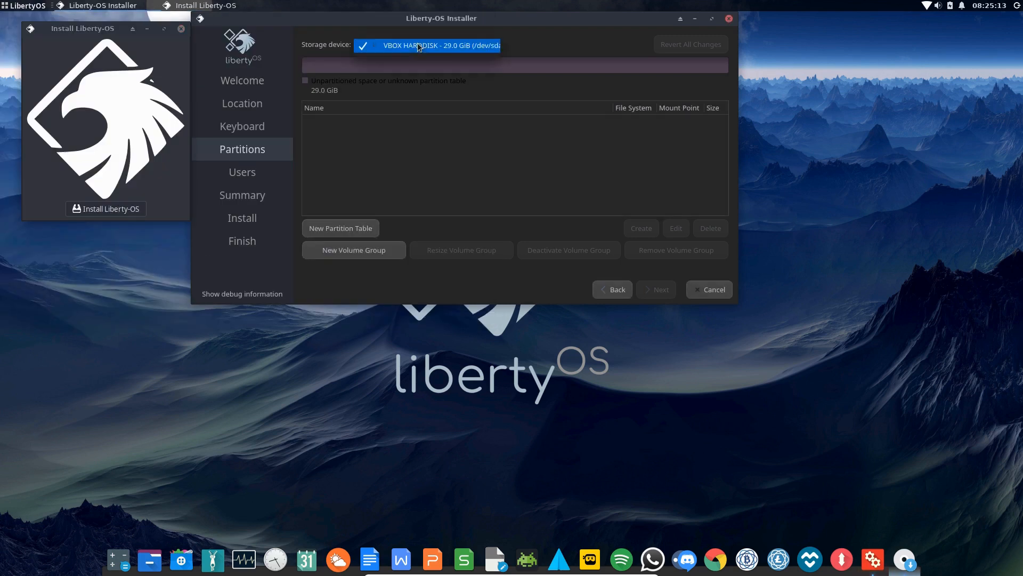
click(454, 48)
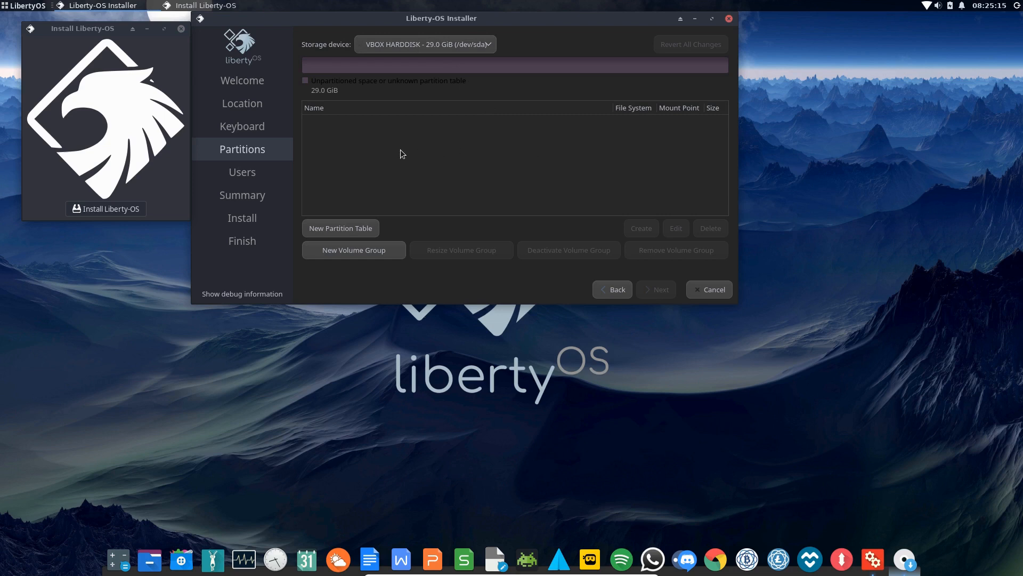
click(338, 228)
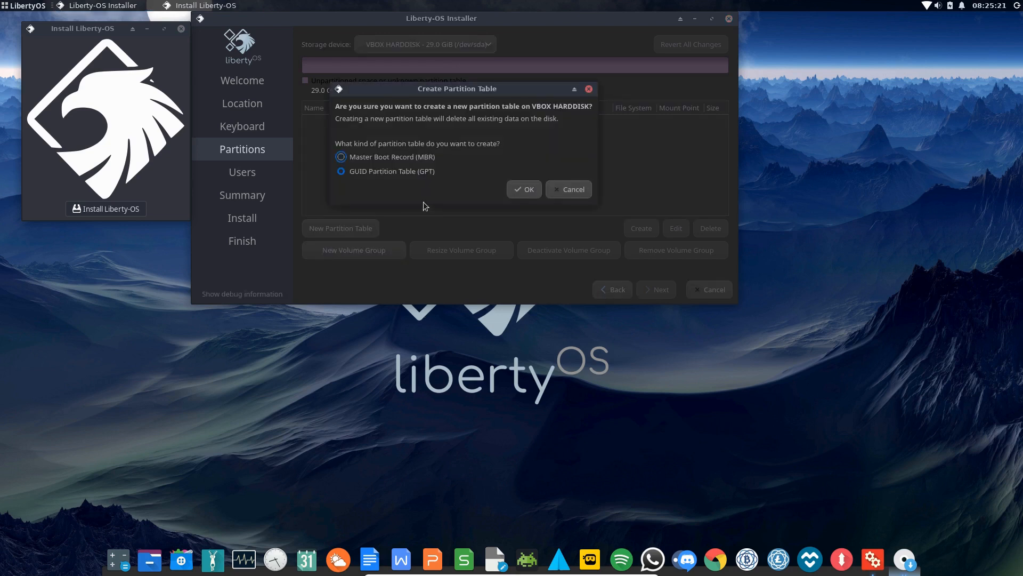
Create a GPT partition table and start a new partition in the 29.0 GiB free space
click(341, 157)
click(341, 171)
click(524, 189)
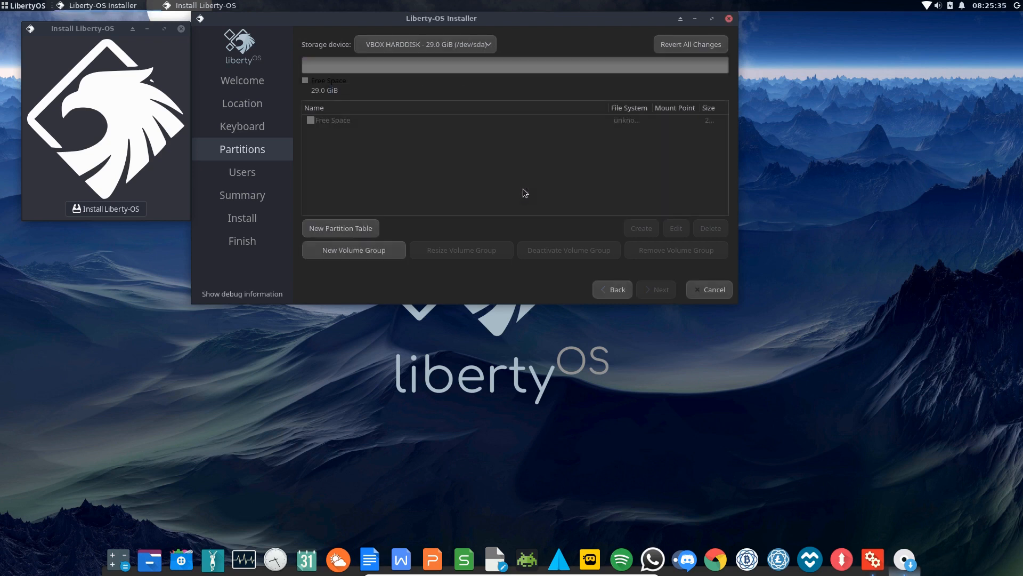
click(334, 120)
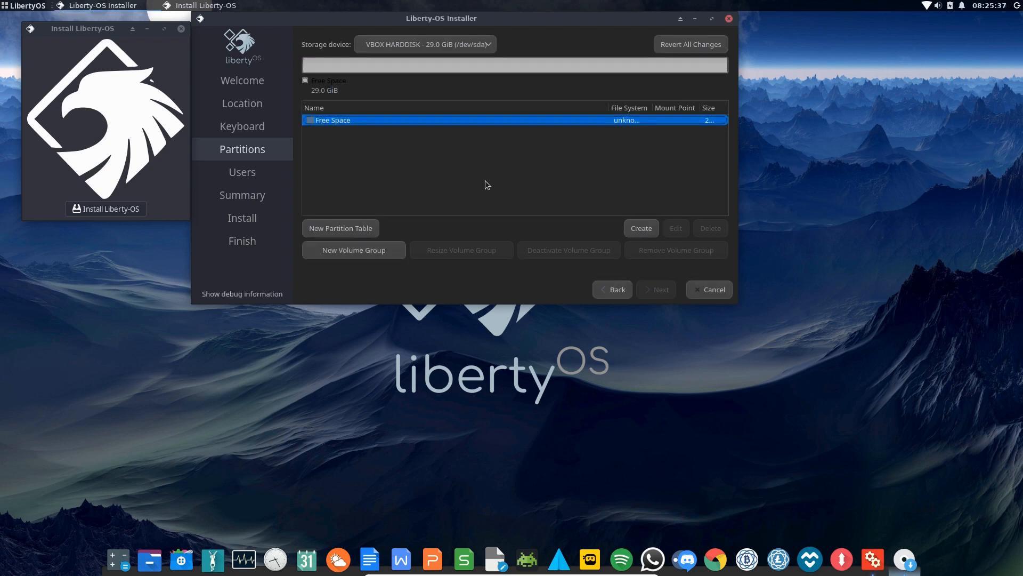
click(640, 229)
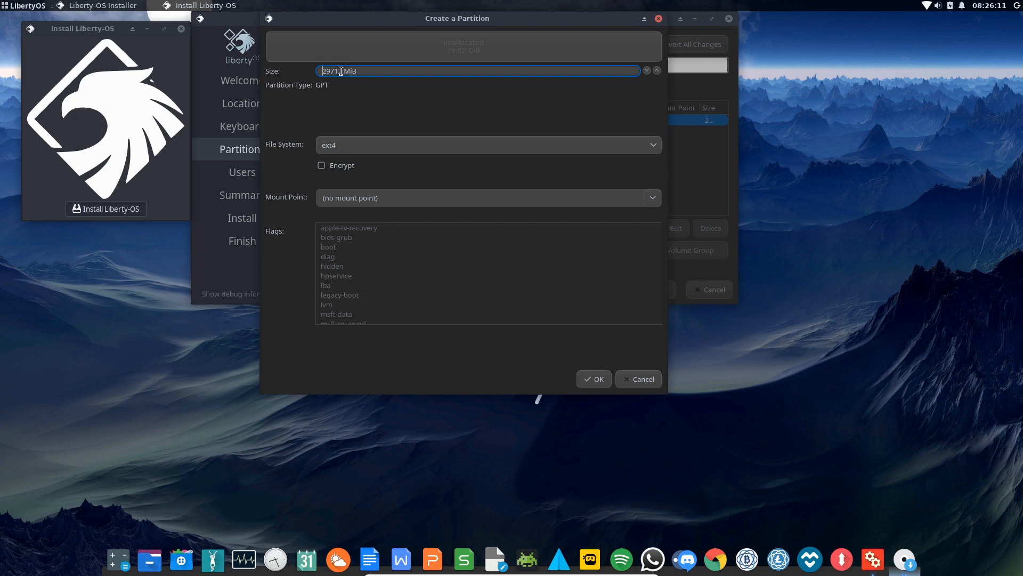
Create a 512 MiB fat32 partition mounted at /boot/efi at the start of the disk
drag(343, 71, 307, 72)
text(512)
click(364, 149)
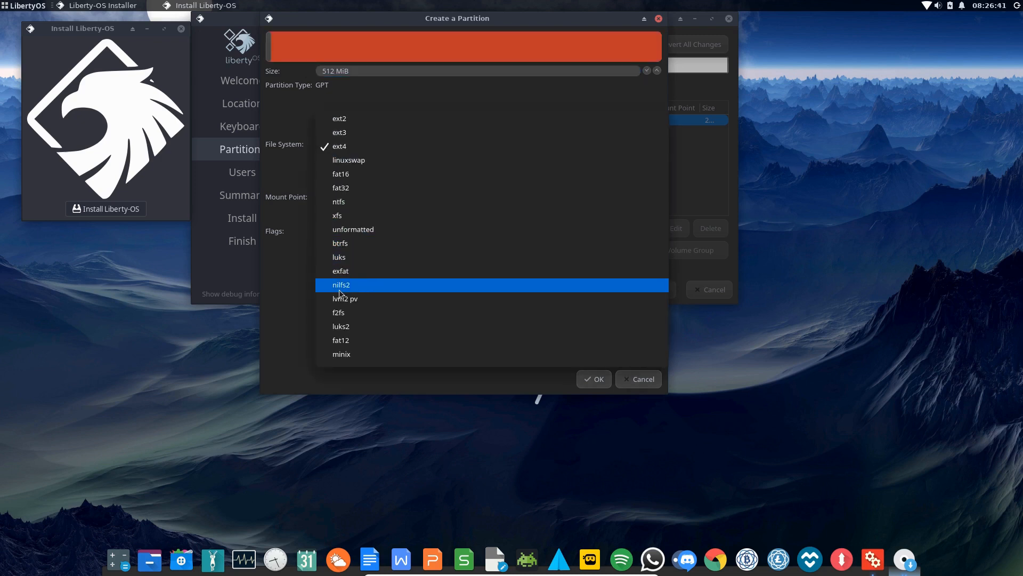
click(349, 188)
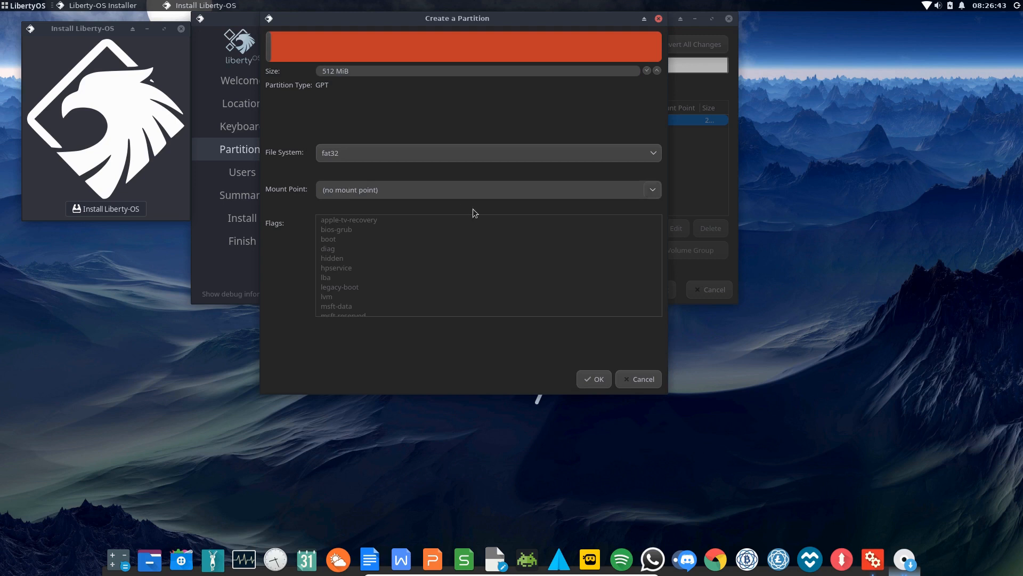
click(654, 190)
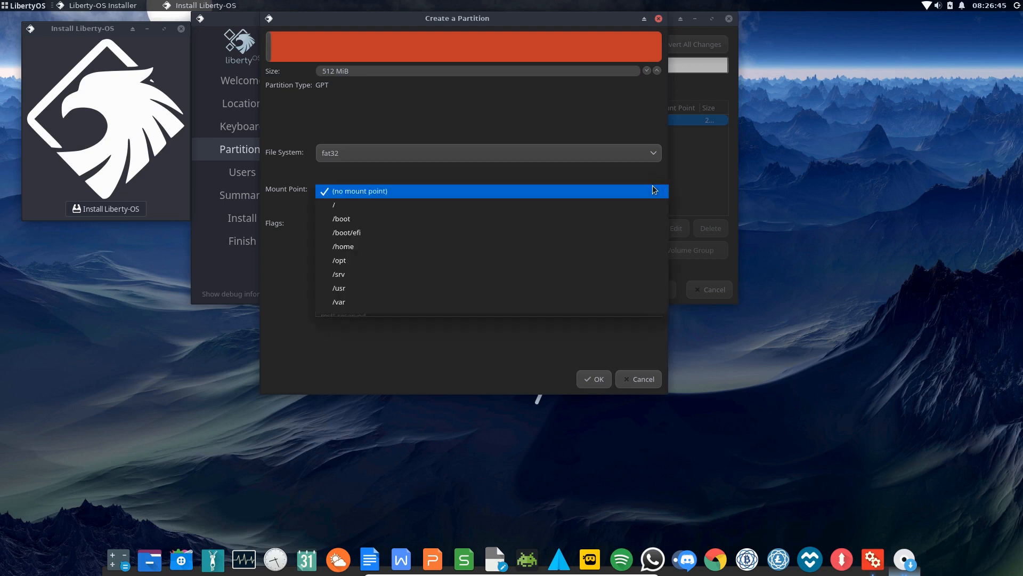
click(401, 233)
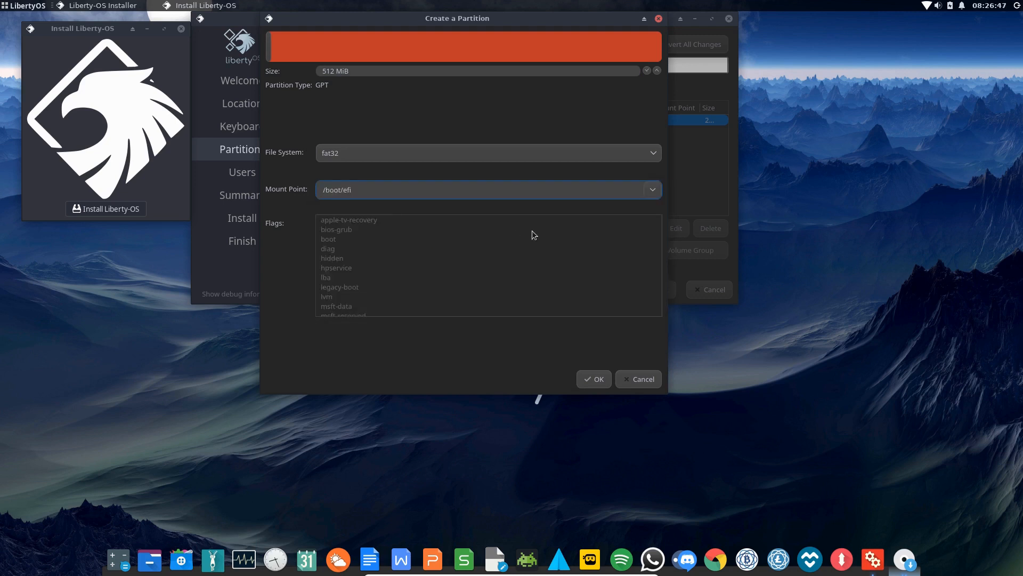
click(329, 240)
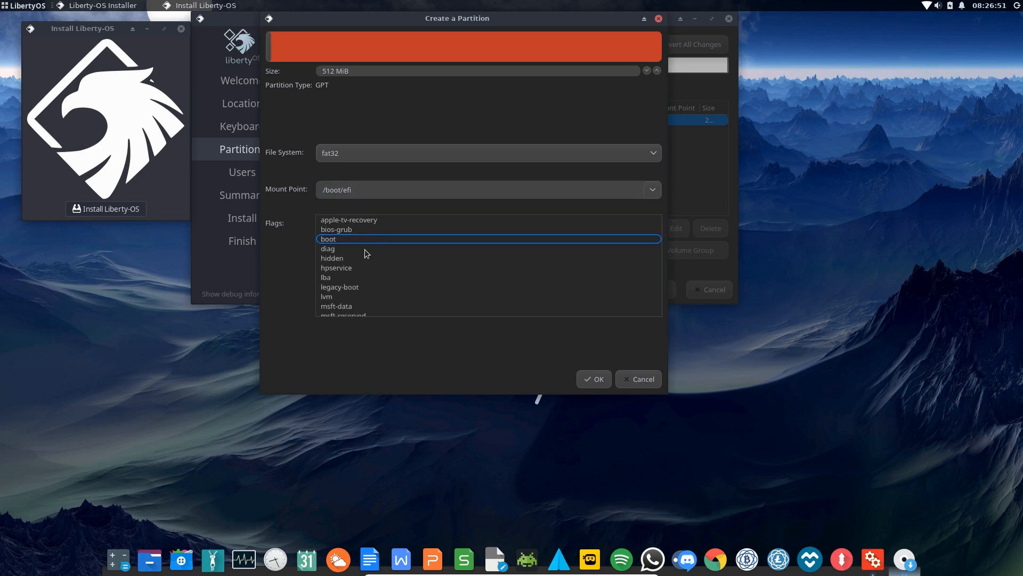
scroll(382, 271, down, 2)
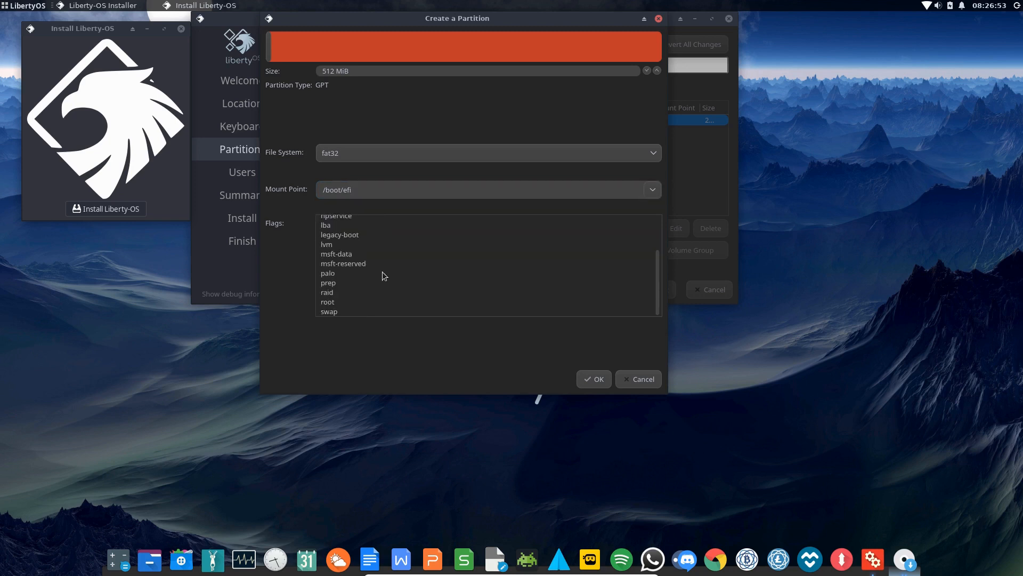
scroll(382, 275, up, 2)
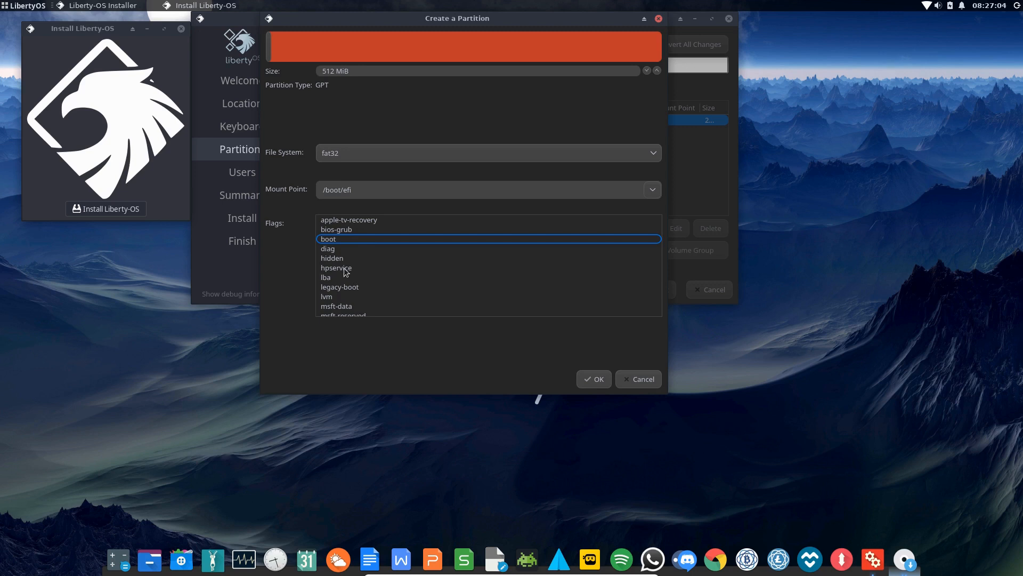
scroll(345, 271, down, 2)
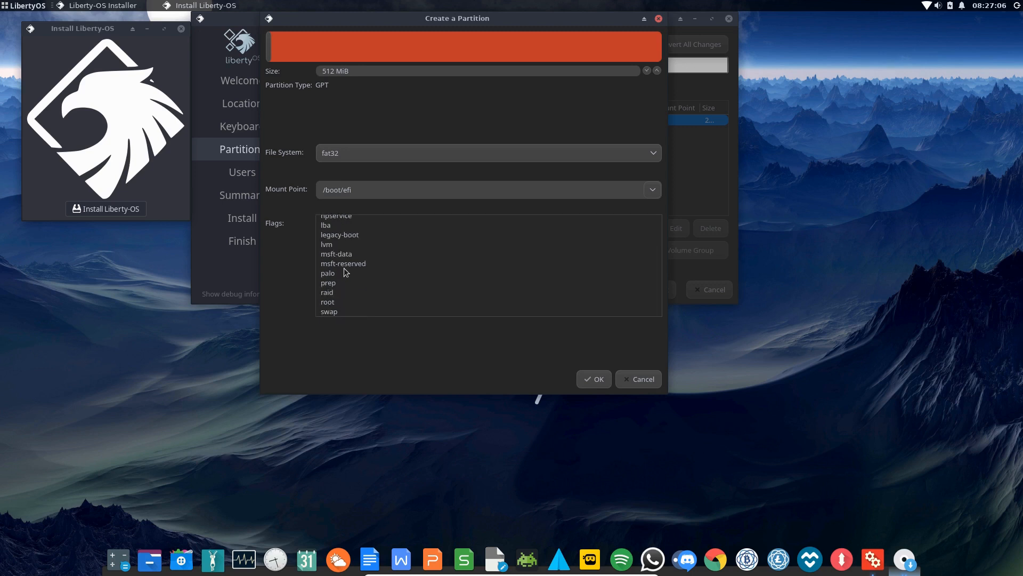
scroll(345, 271, up, 2)
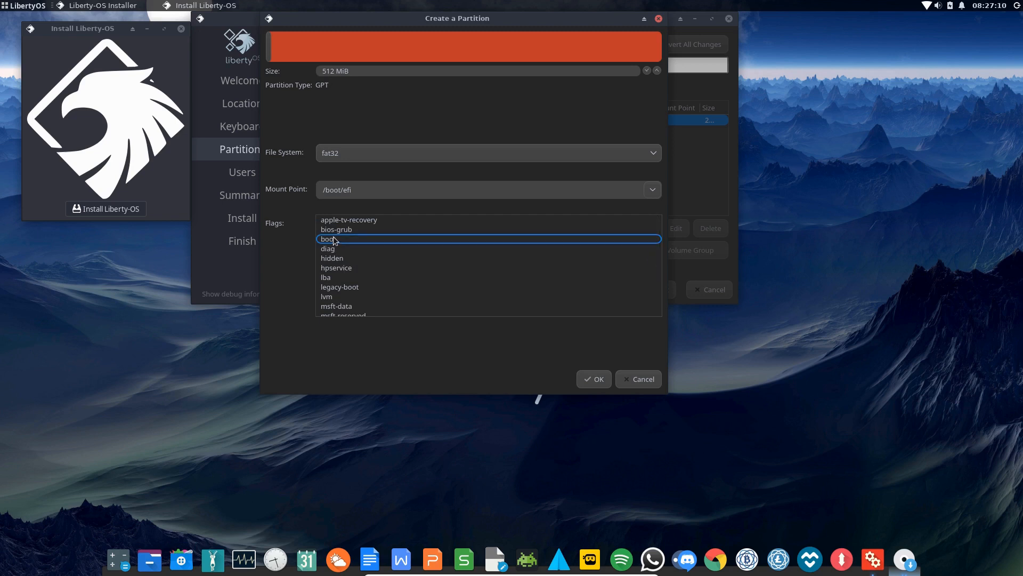
scroll(360, 274, down, 1)
scroll(360, 274, up, 1)
click(594, 376)
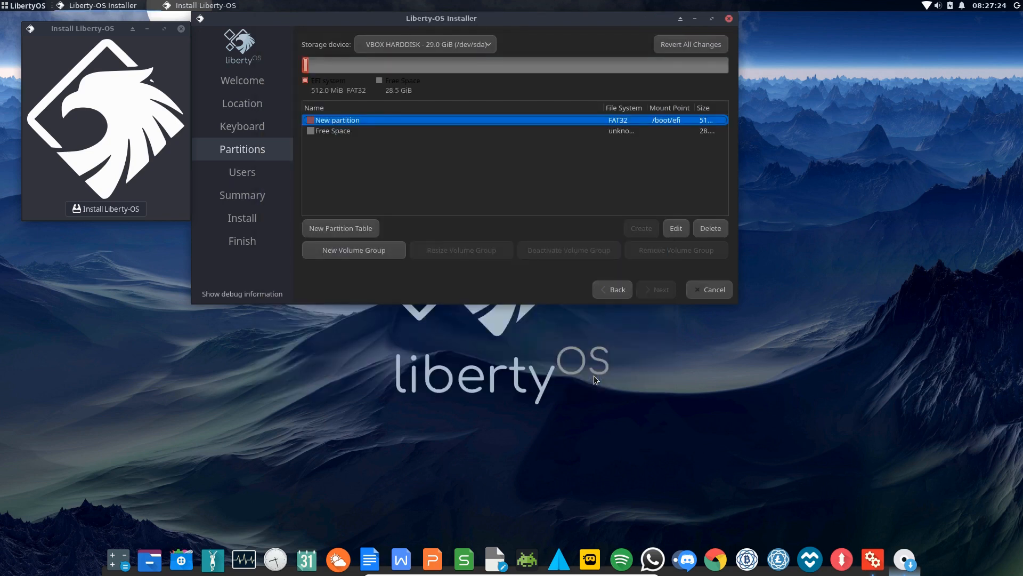
Turn the remaining 28.5 GiB free space into an ext4 partition mounted at /
click(316, 131)
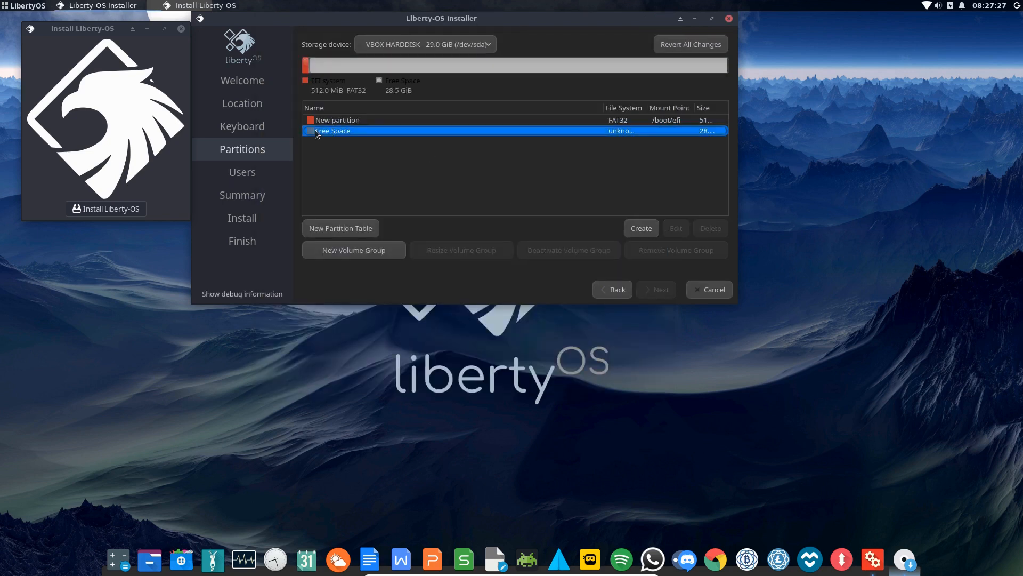
click(649, 228)
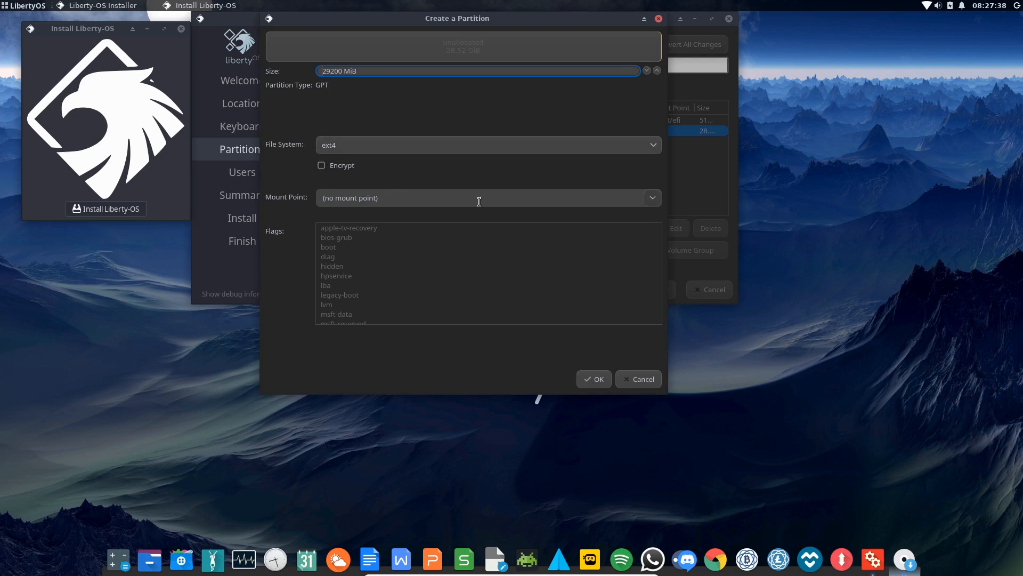
click(651, 199)
click(350, 215)
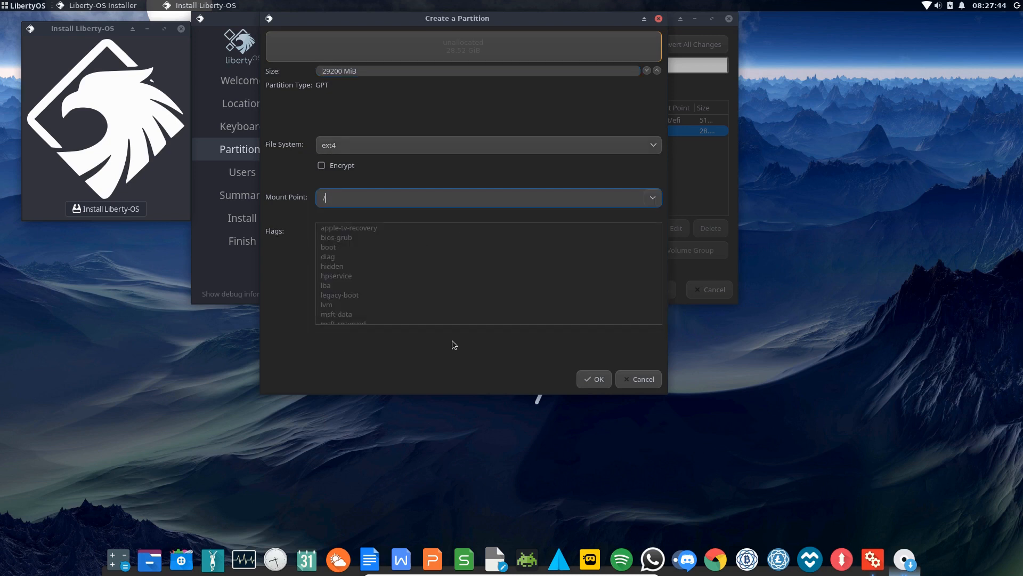
click(595, 379)
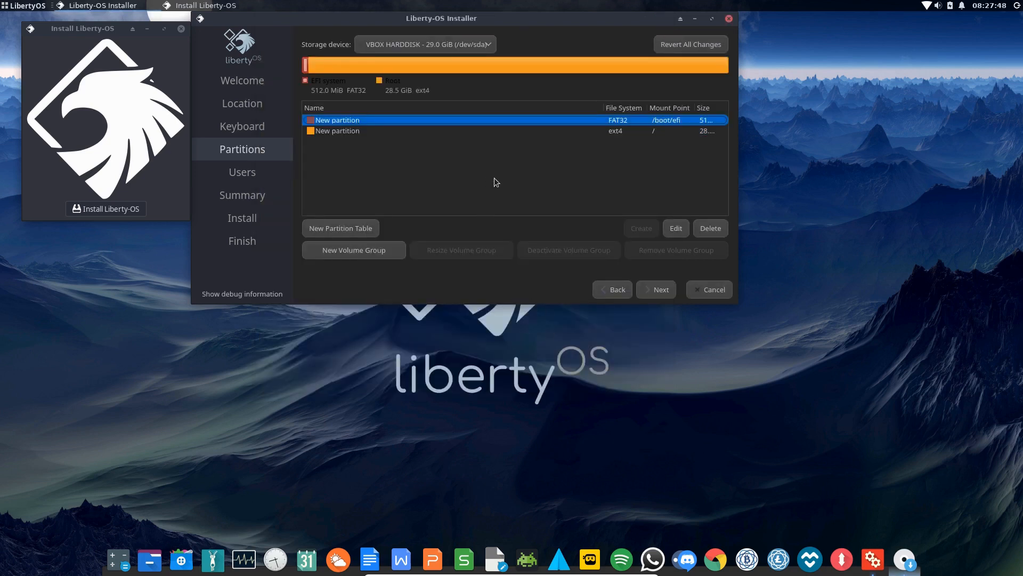
Dismiss the missing EFI flag warning, go back, and cancel and quit the installer
click(659, 289)
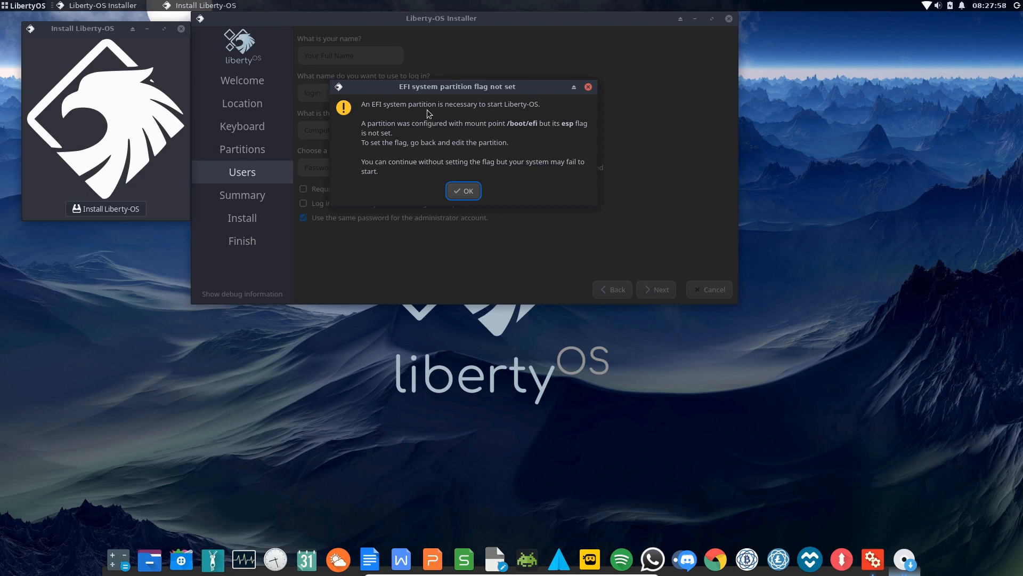
key(Return)
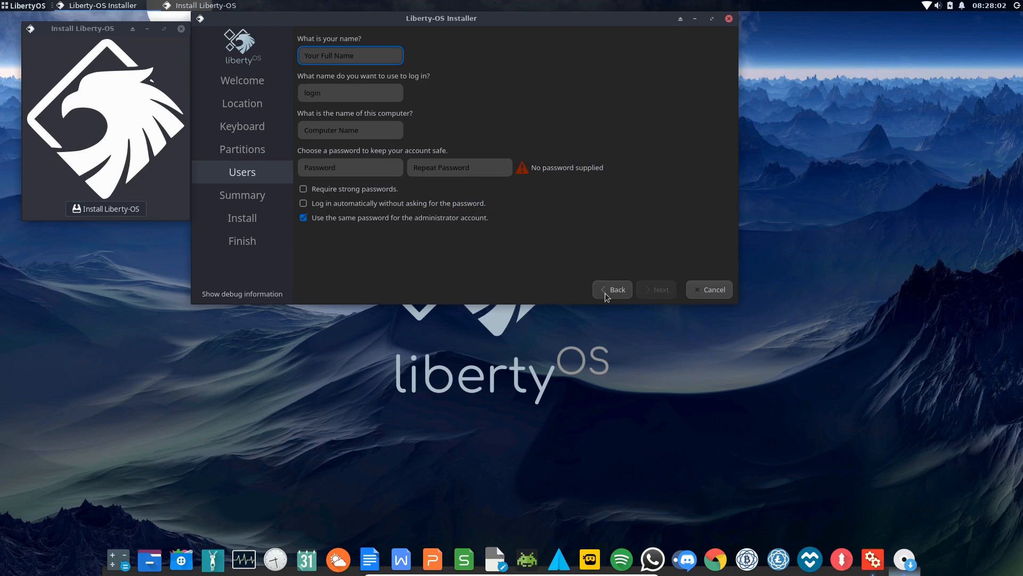
click(620, 290)
click(717, 291)
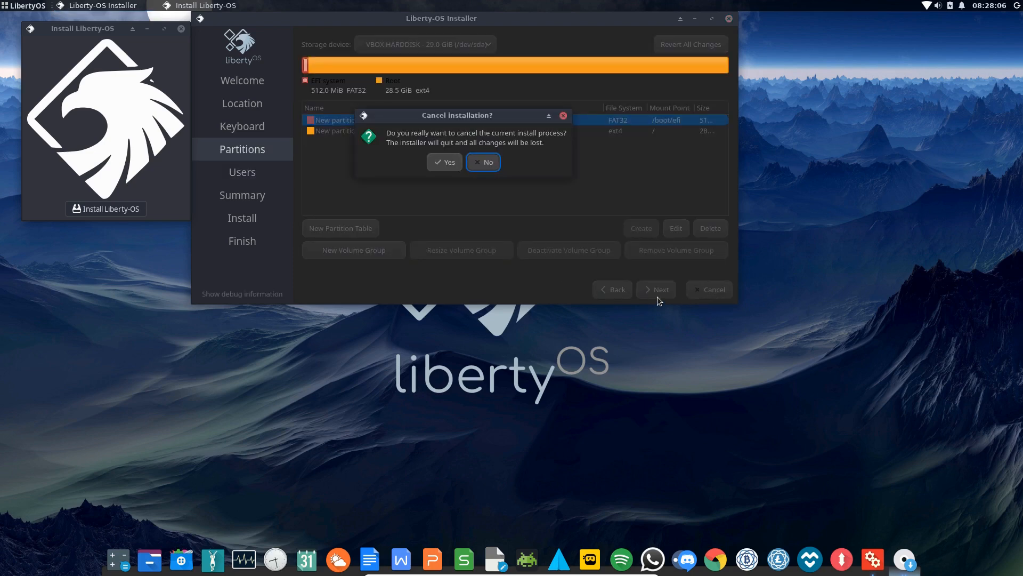
click(439, 163)
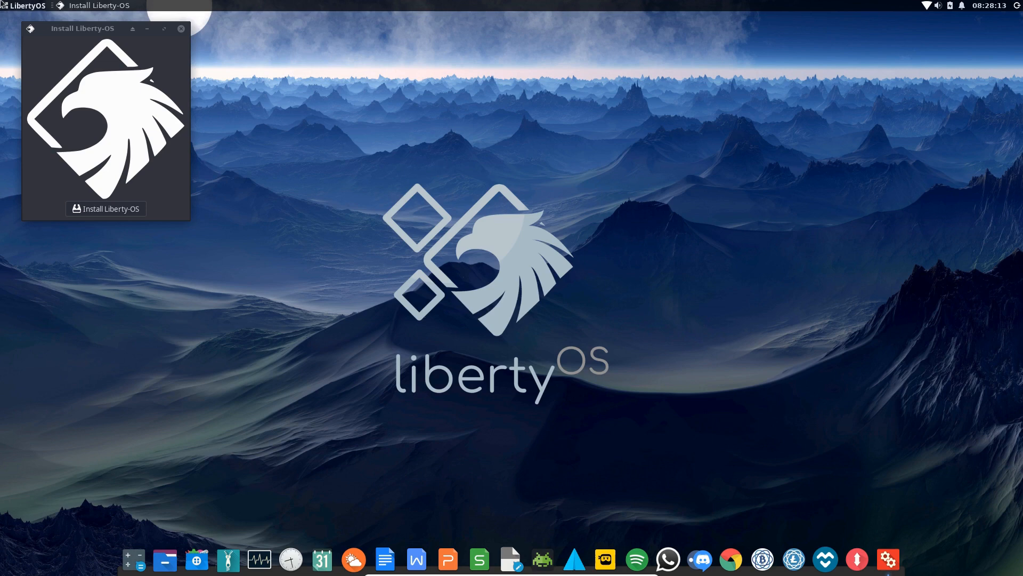
Launch GParted via a 'gpa' menu search and try a new partition, dismissing the missing-table warning
click(29, 6)
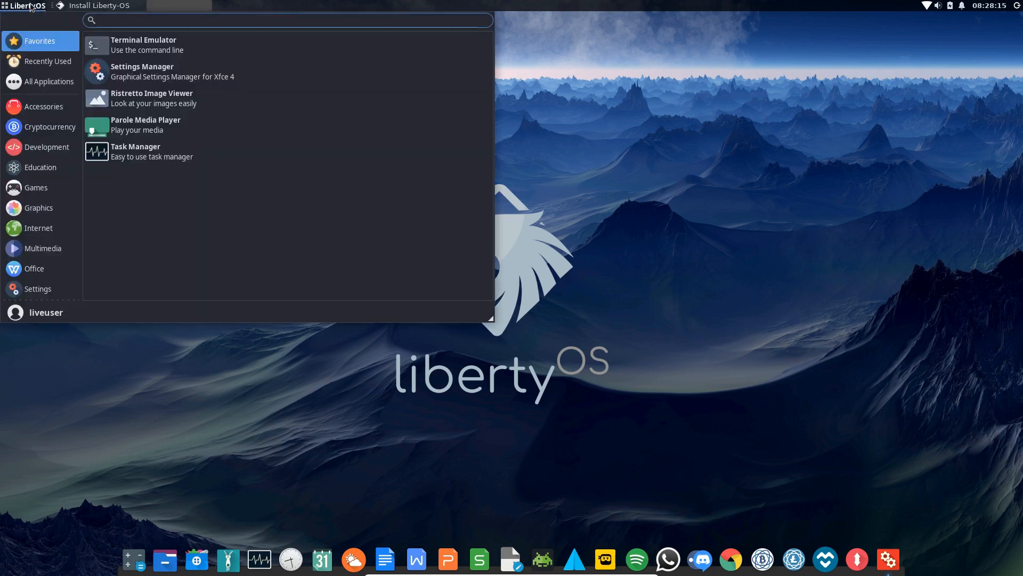
text(gpa)
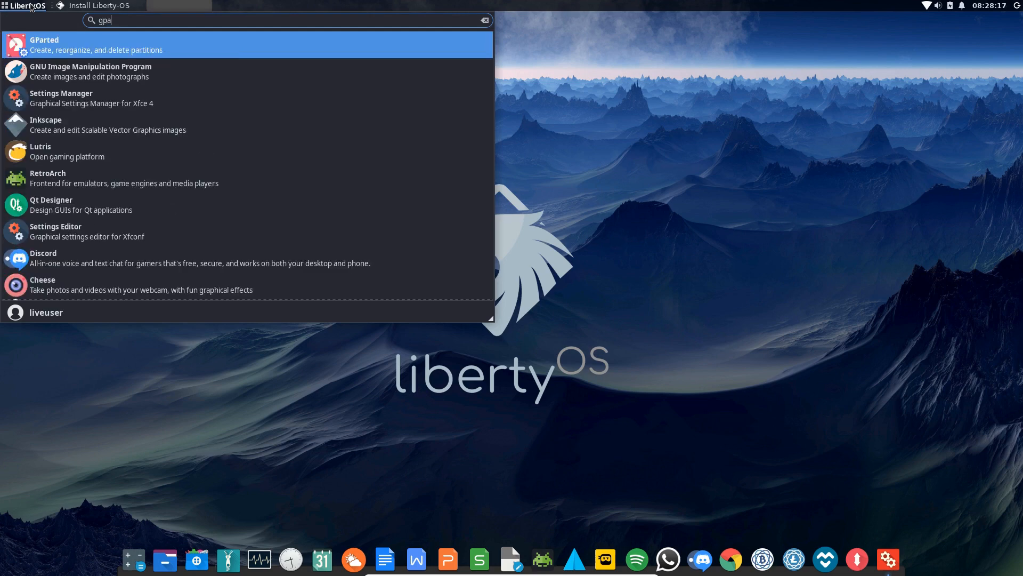
key(Return)
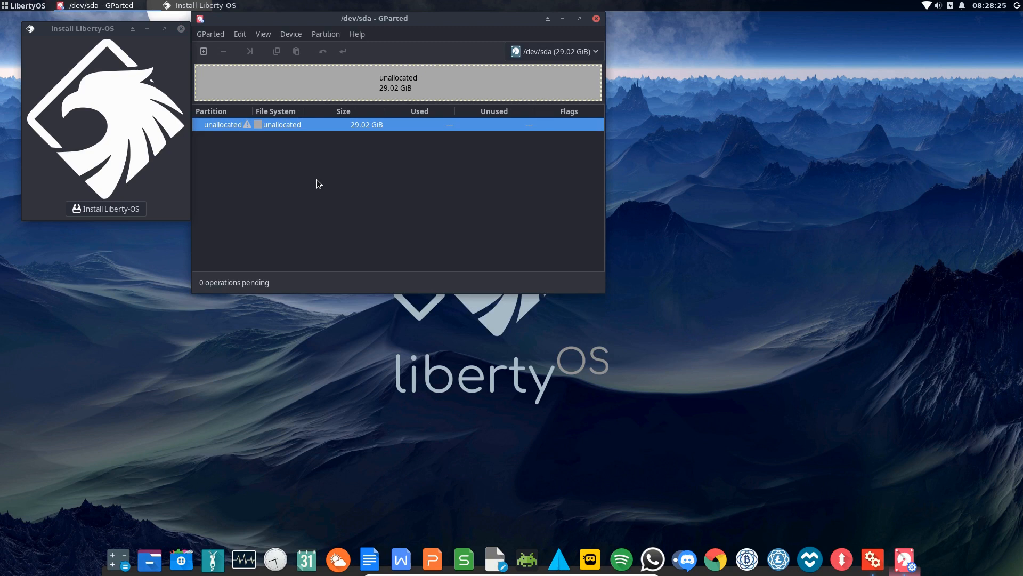
right_click(262, 123)
click(296, 134)
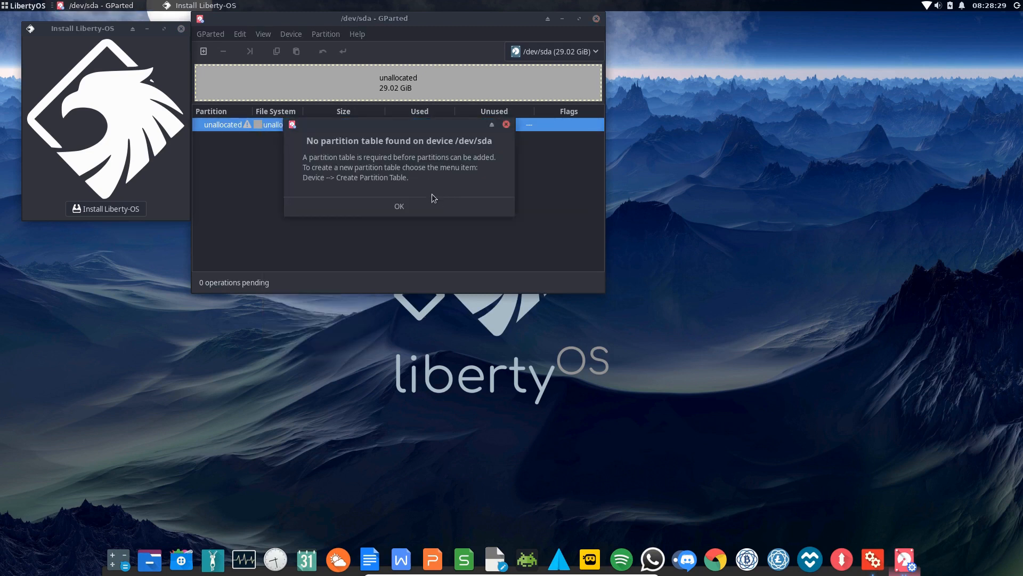
click(387, 203)
Create a gpt partition table on /dev/sda and start a new partition in the unallocated space
click(317, 33)
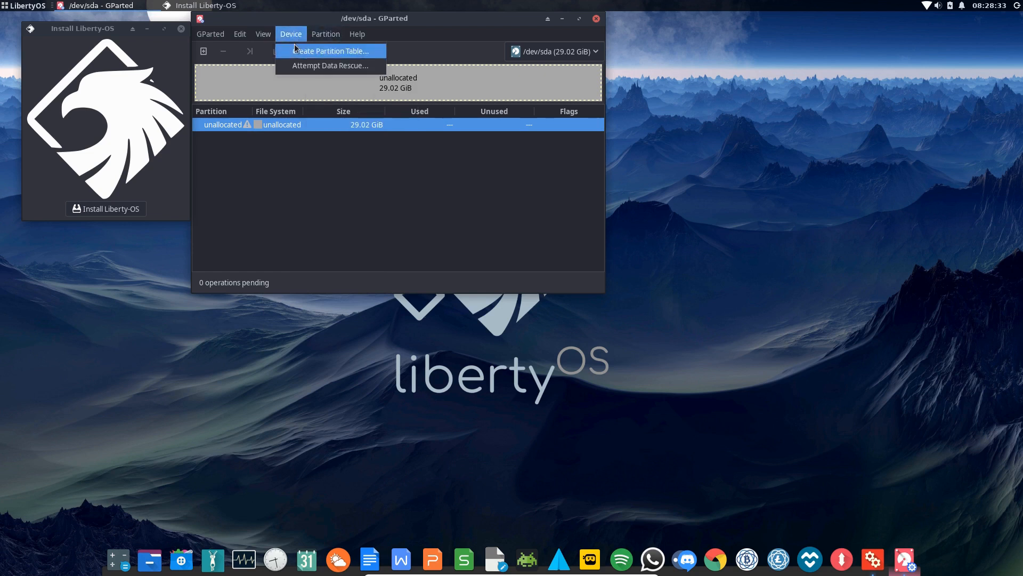
click(295, 50)
click(408, 180)
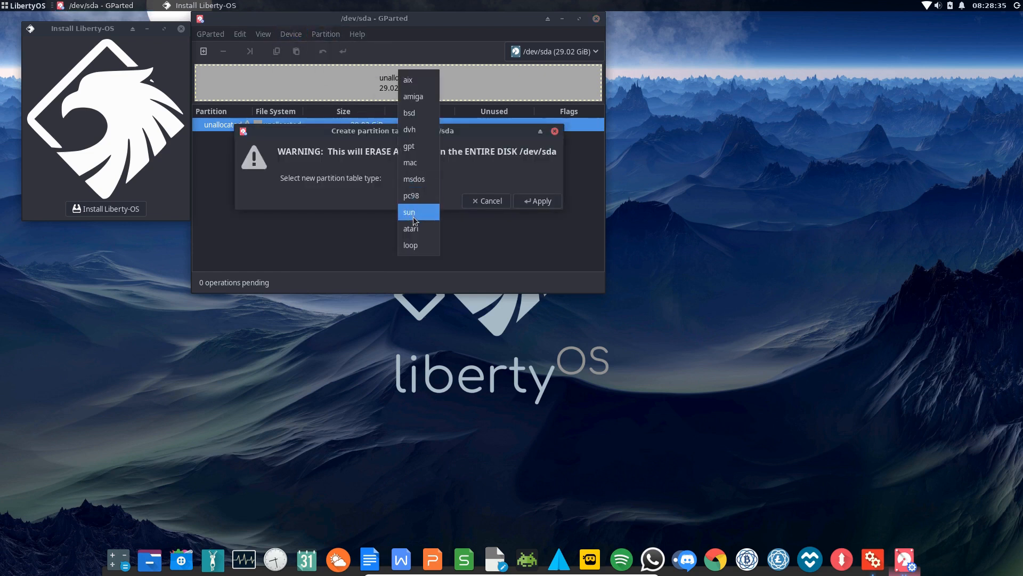
click(417, 147)
click(537, 201)
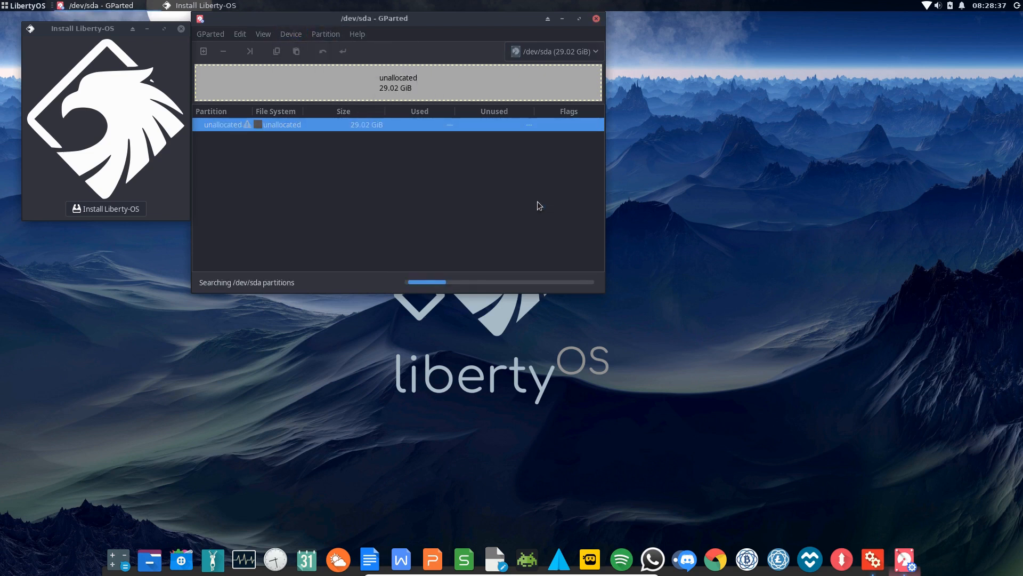
right_click(281, 125)
click(298, 134)
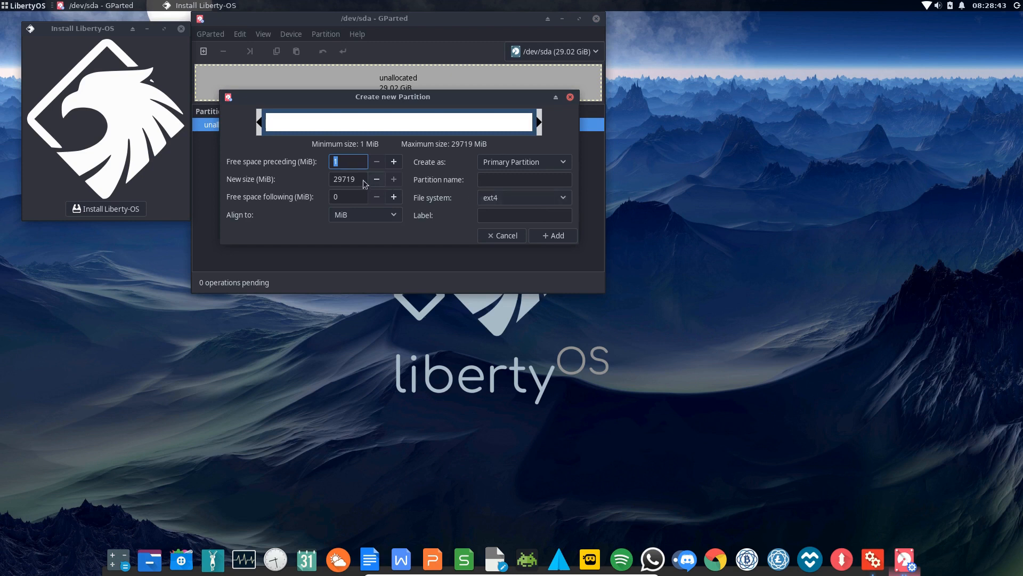
Queue a 512 MiB fat32 partition named and labelled 'EFI Boot'
key(Tab)
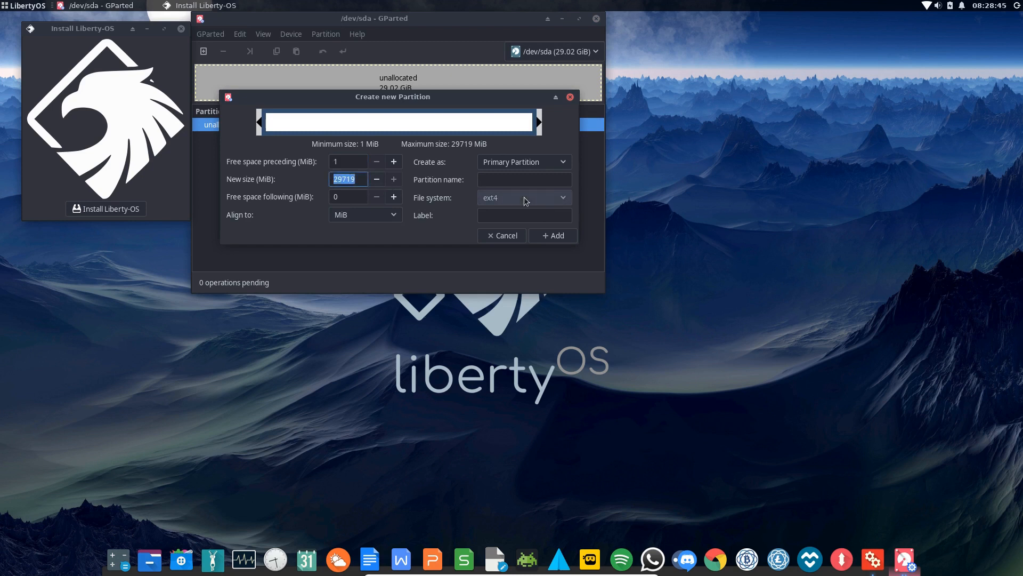
text(512)
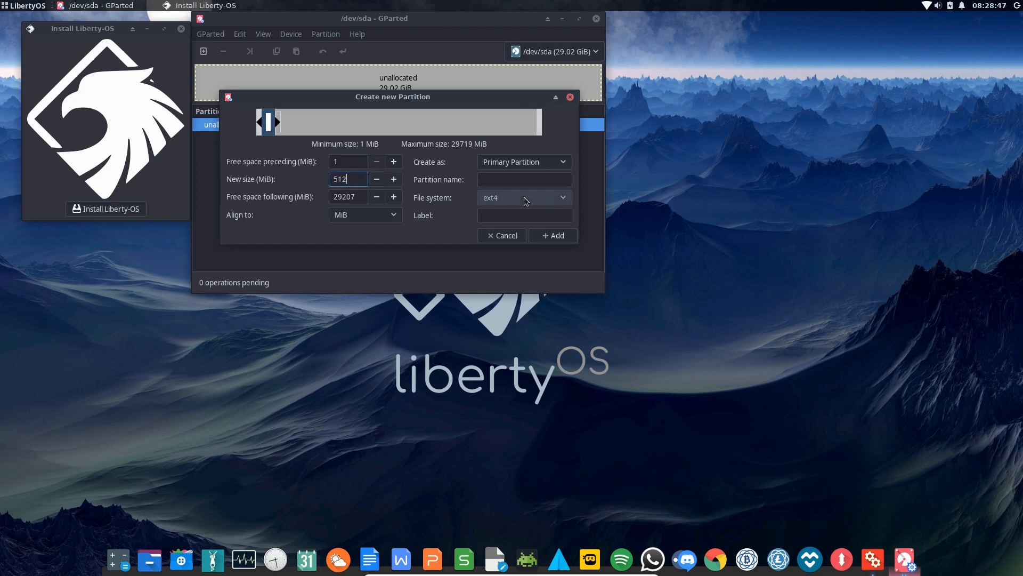
click(558, 199)
click(501, 245)
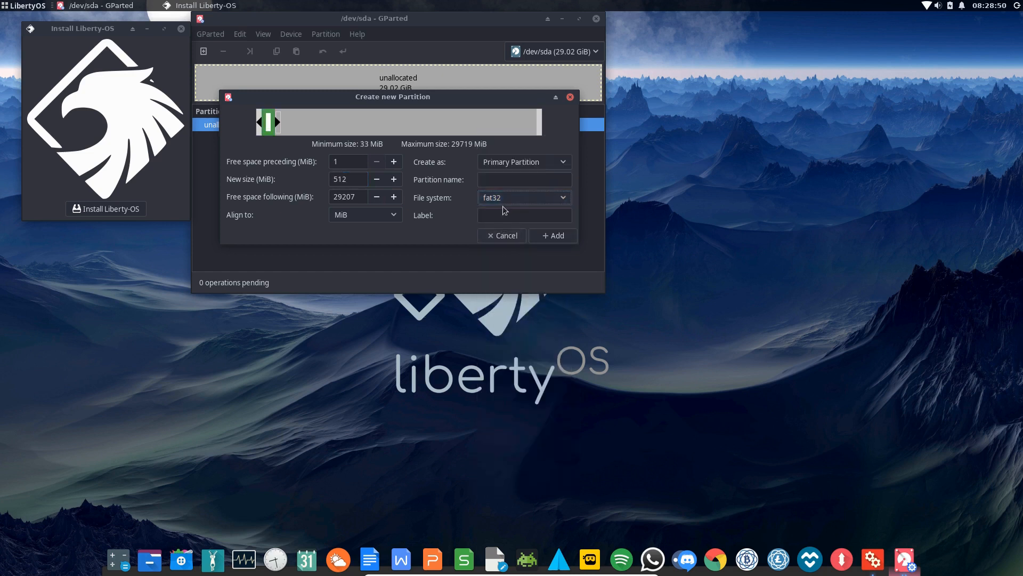
click(498, 179)
text(EFI )
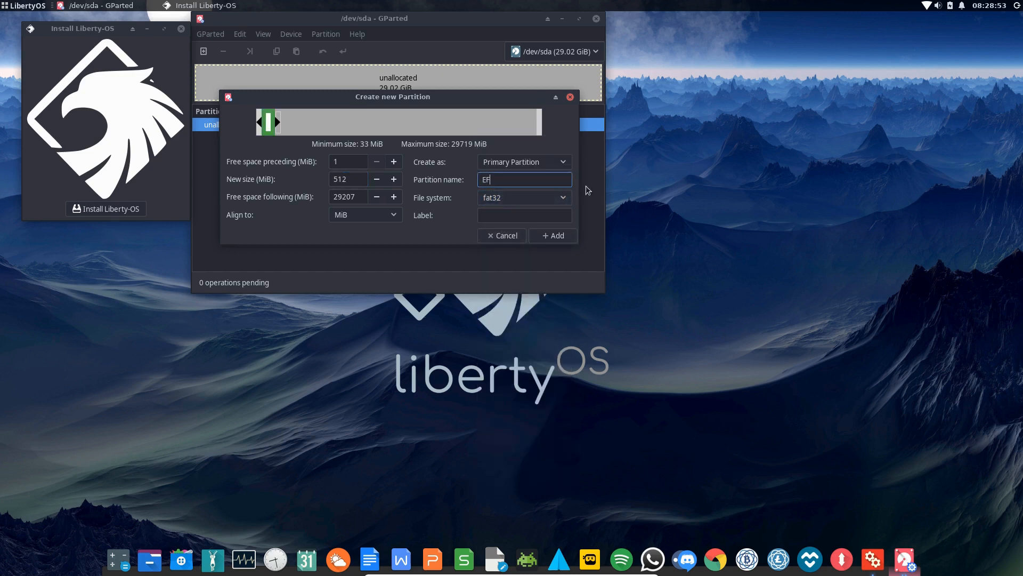
text(Boot)
click(499, 214)
text(EFI B)
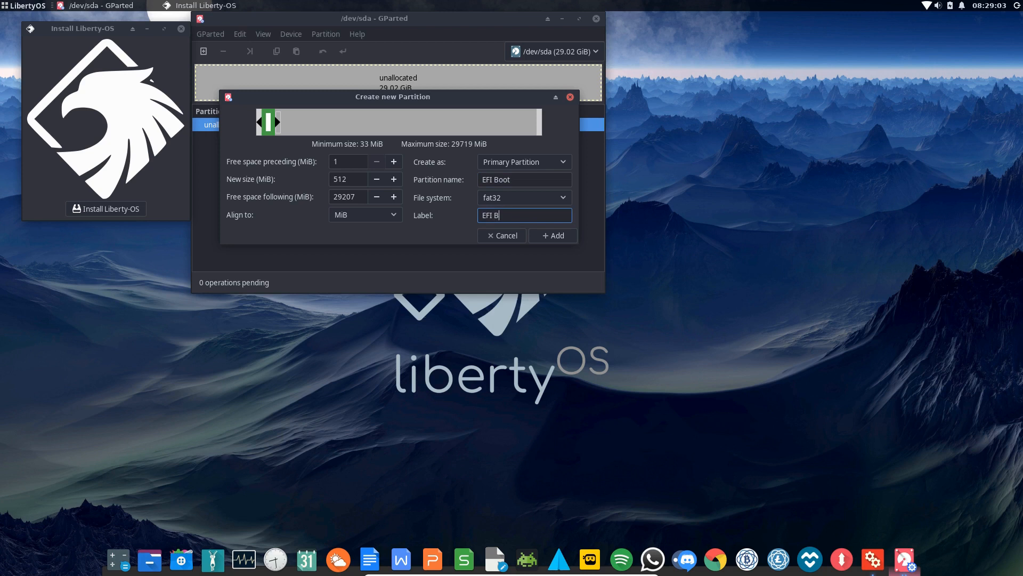
text(oot)
click(545, 234)
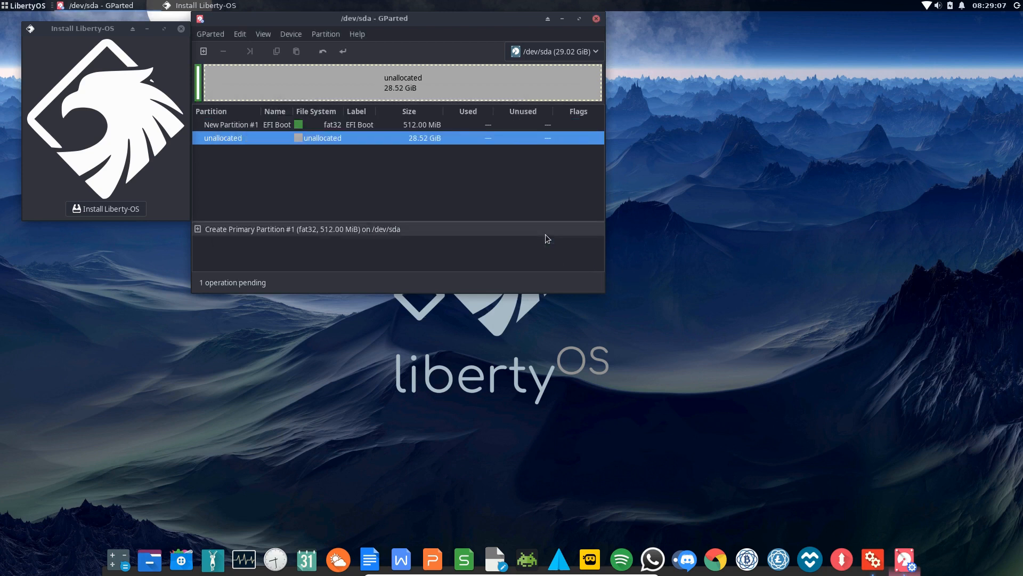
Queue an ext4 partition named and labelled 'Root' filling the remaining space
right_click(289, 139)
click(309, 149)
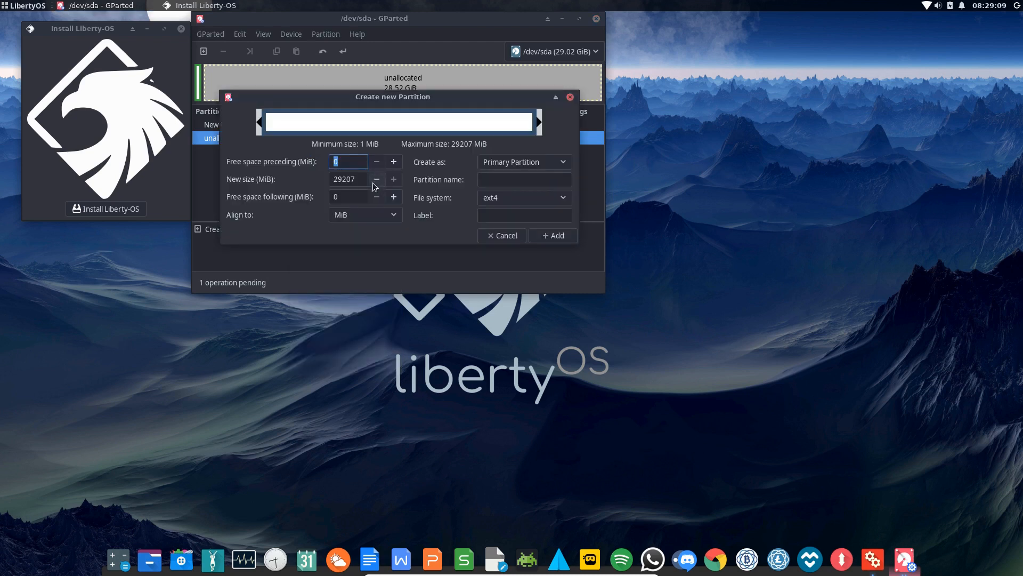
click(495, 178)
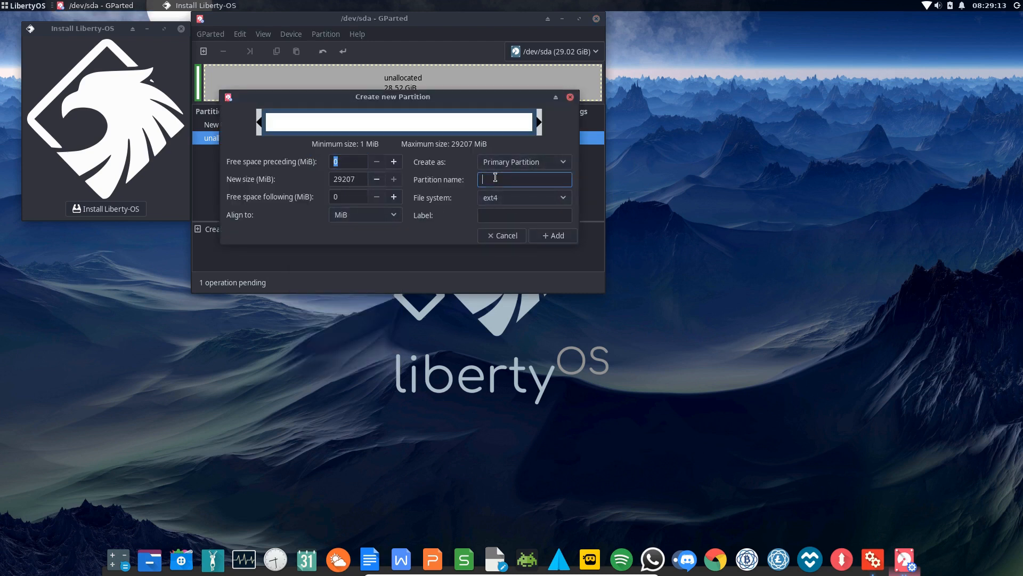
text(Root)
click(488, 216)
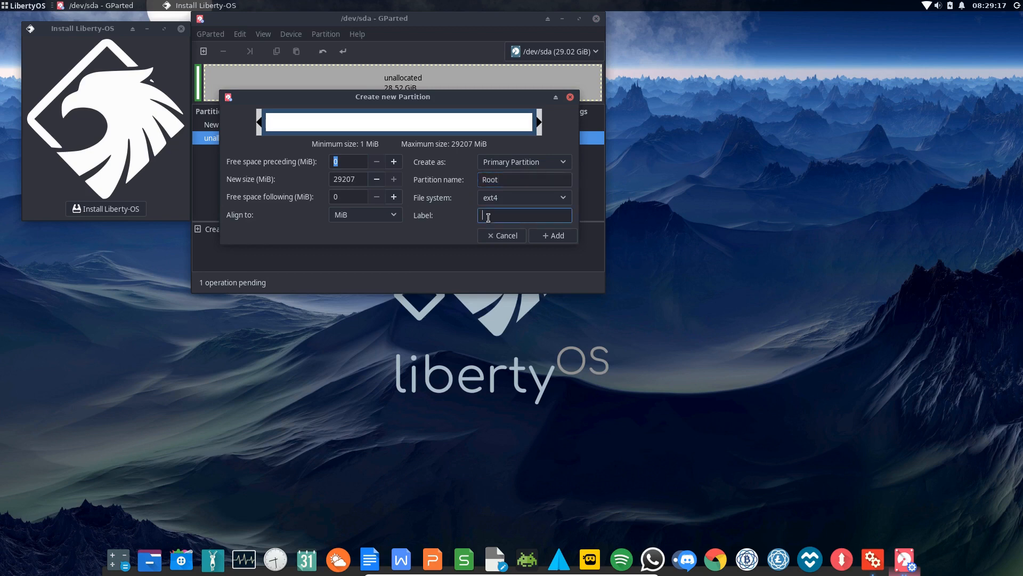
text(Root)
click(540, 235)
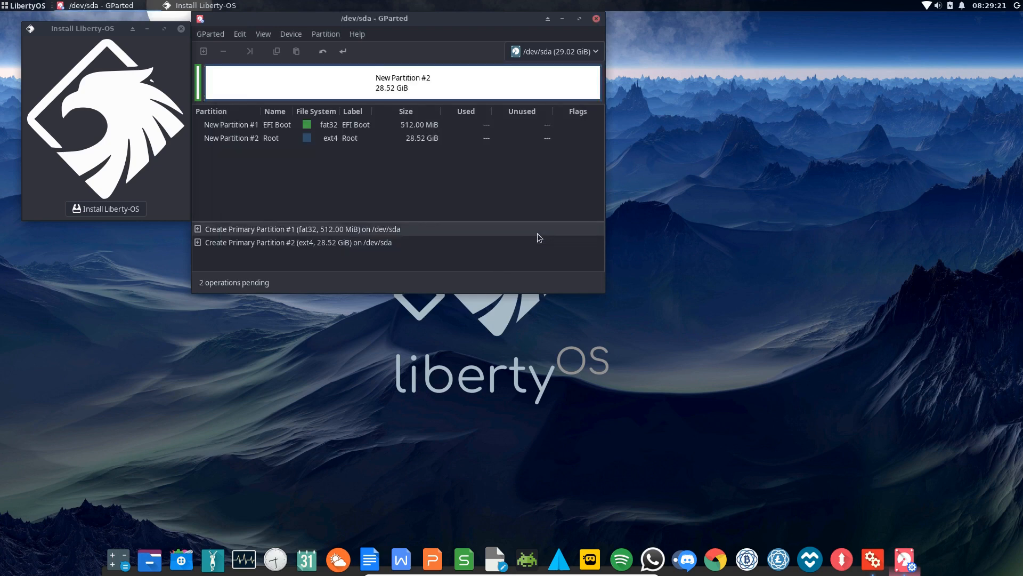
Write both partitions to disk, set the boot flag on the EFI Boot partition, and close GParted
click(341, 50)
click(465, 203)
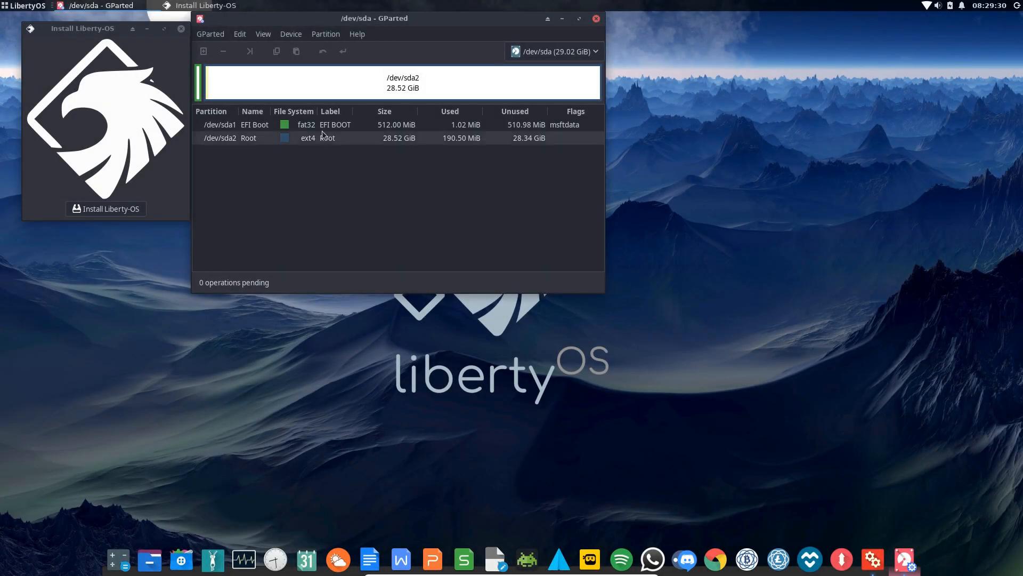
right_click(307, 125)
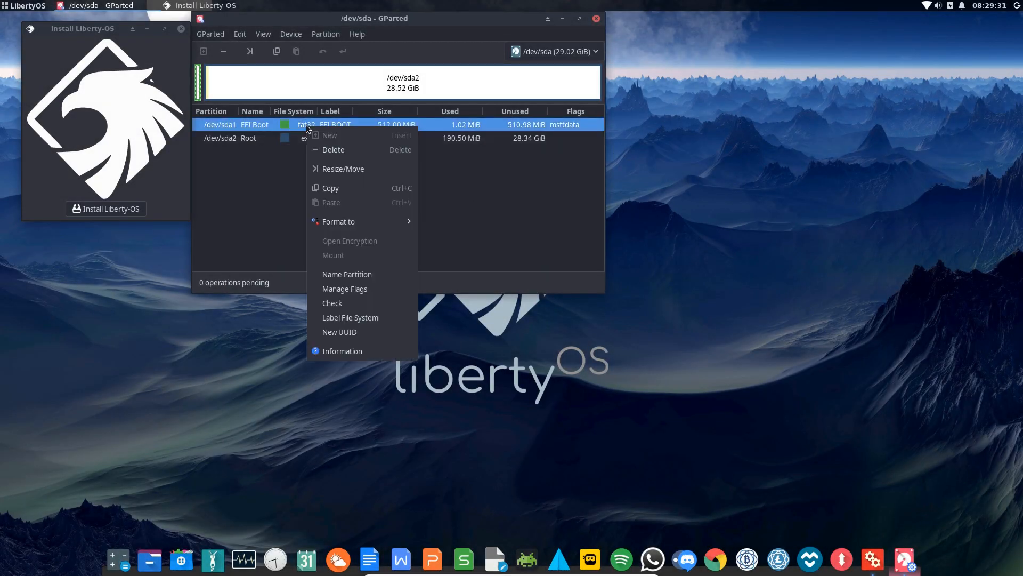
click(346, 287)
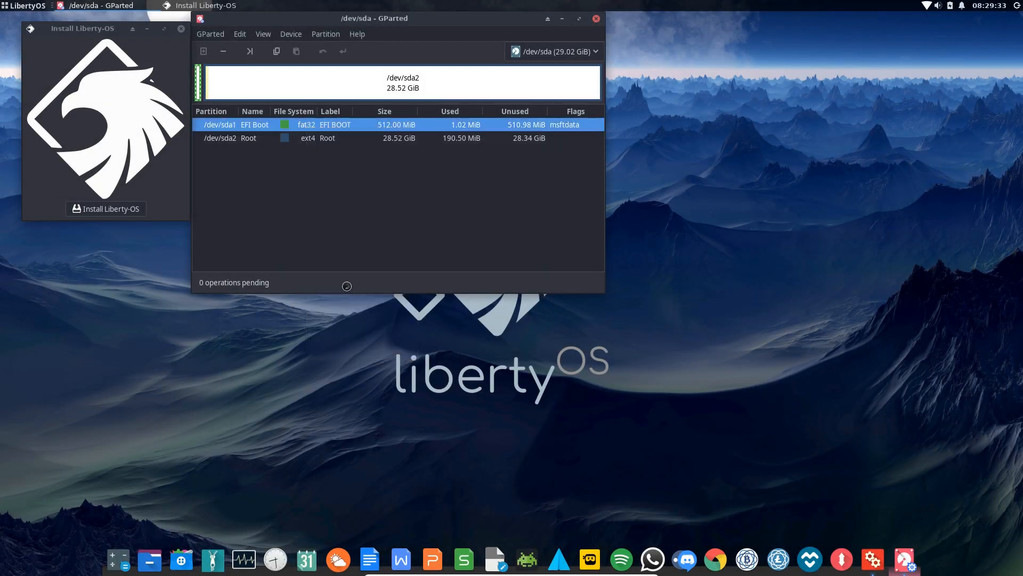
click(400, 212)
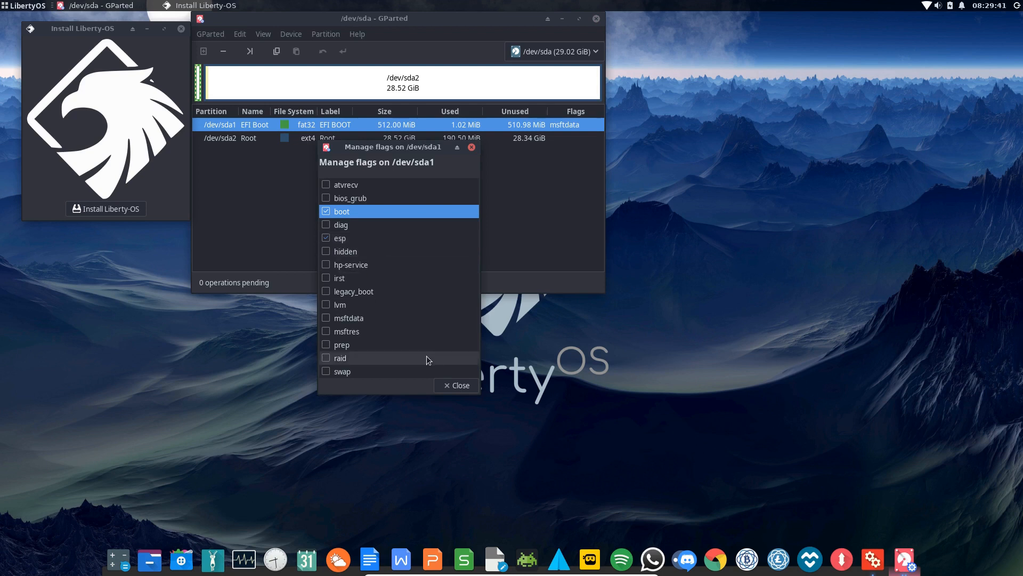
click(457, 385)
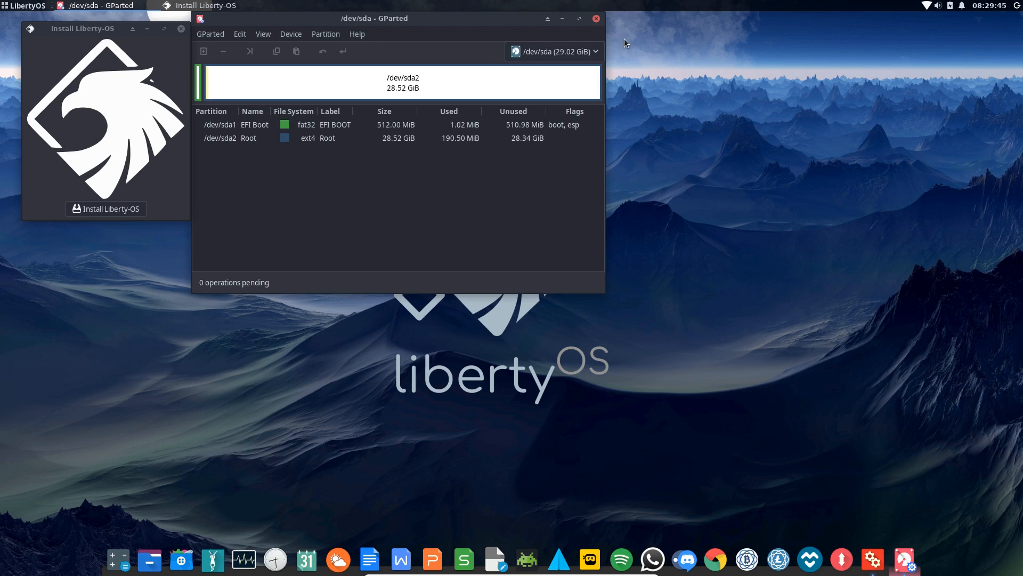
click(597, 19)
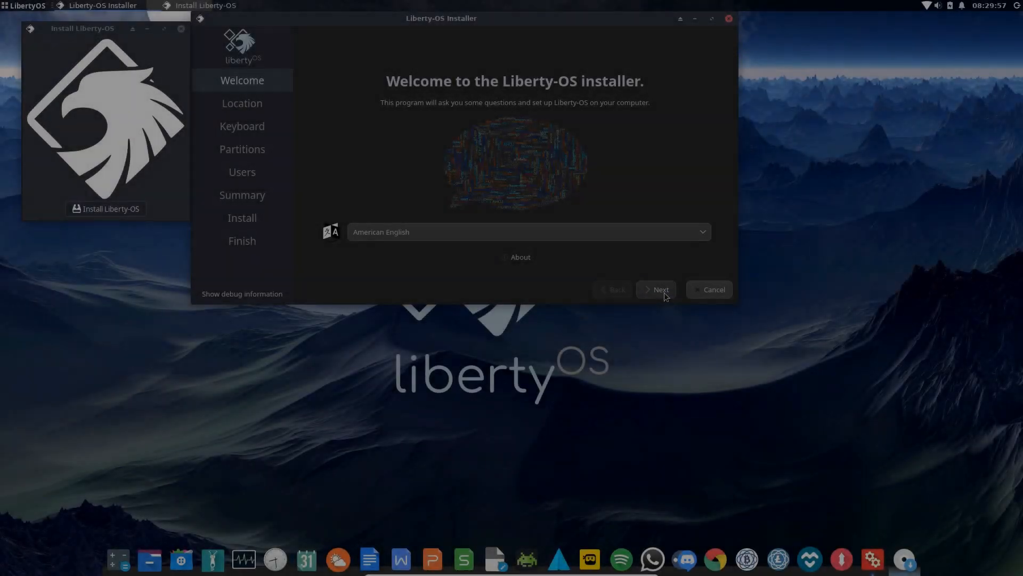
Advance past location and keyboard and choose manual partitioning
click(664, 292)
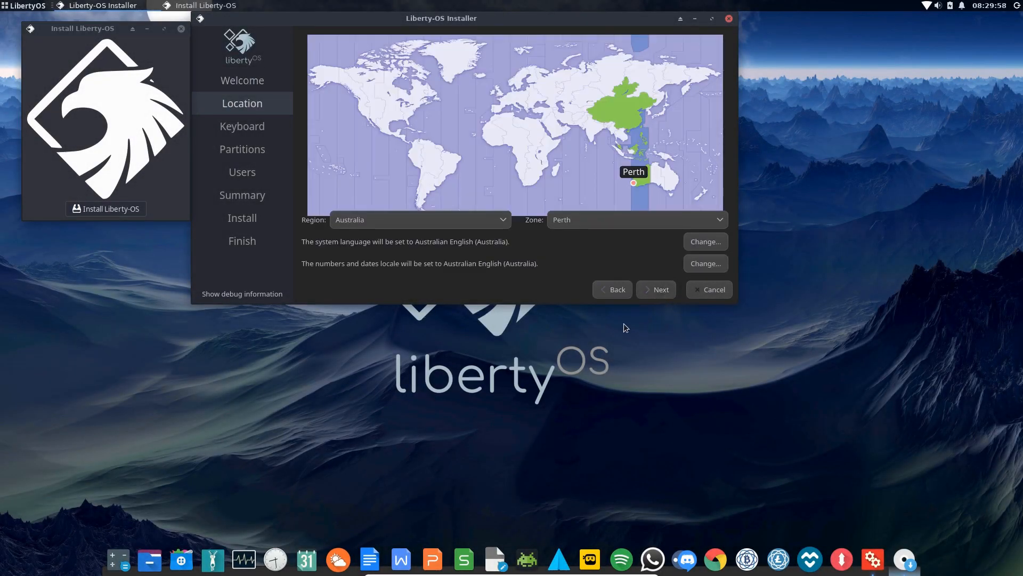
click(660, 292)
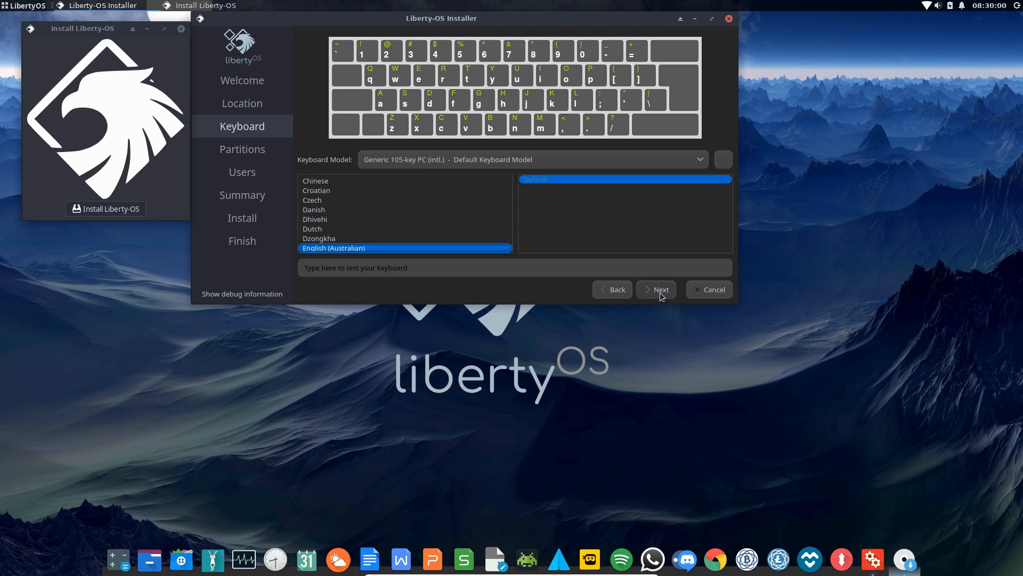
click(661, 291)
click(307, 168)
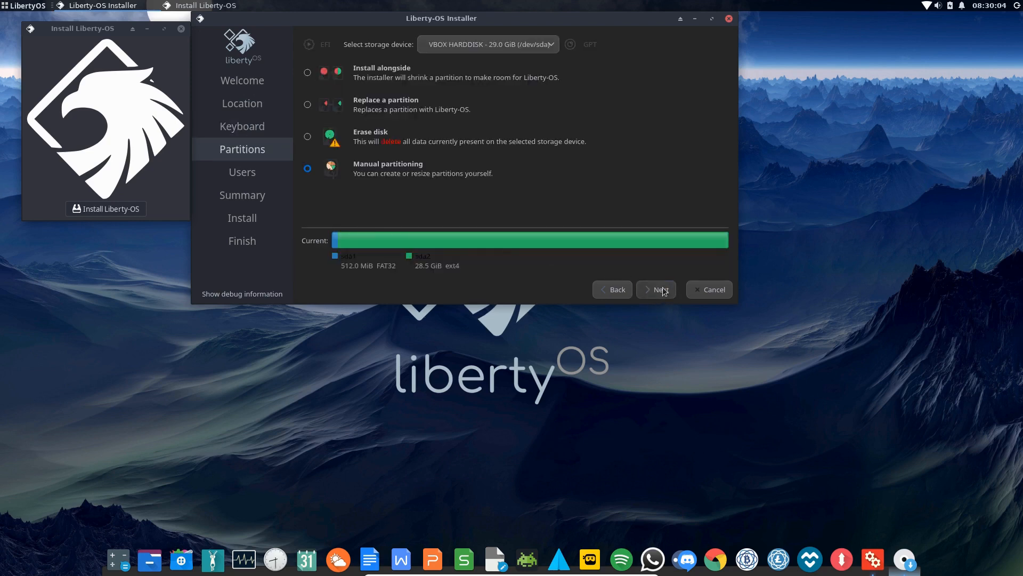
click(663, 290)
Set /dev/sda1 to be formatted and mounted at /boot/efi
click(331, 120)
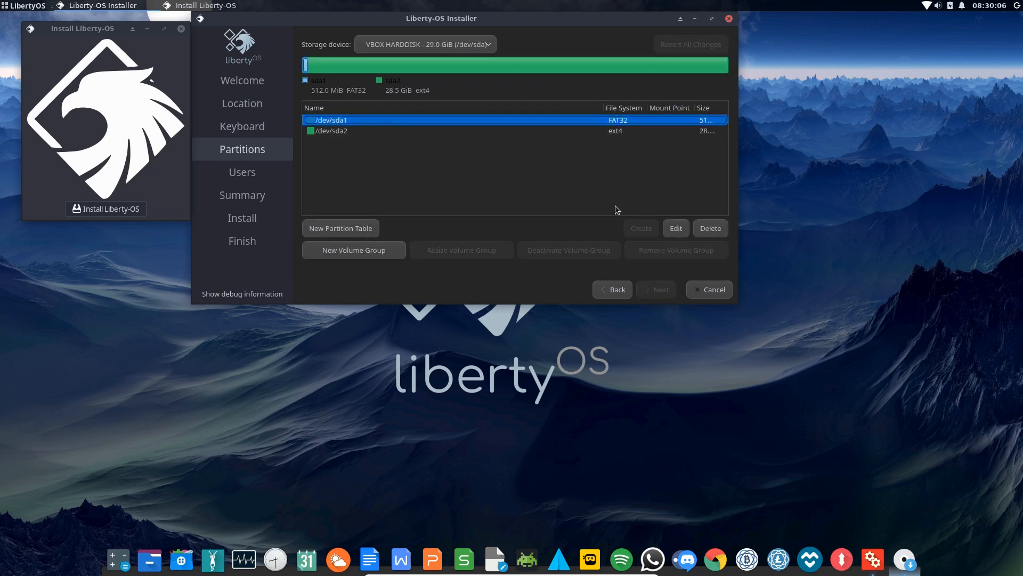
click(676, 228)
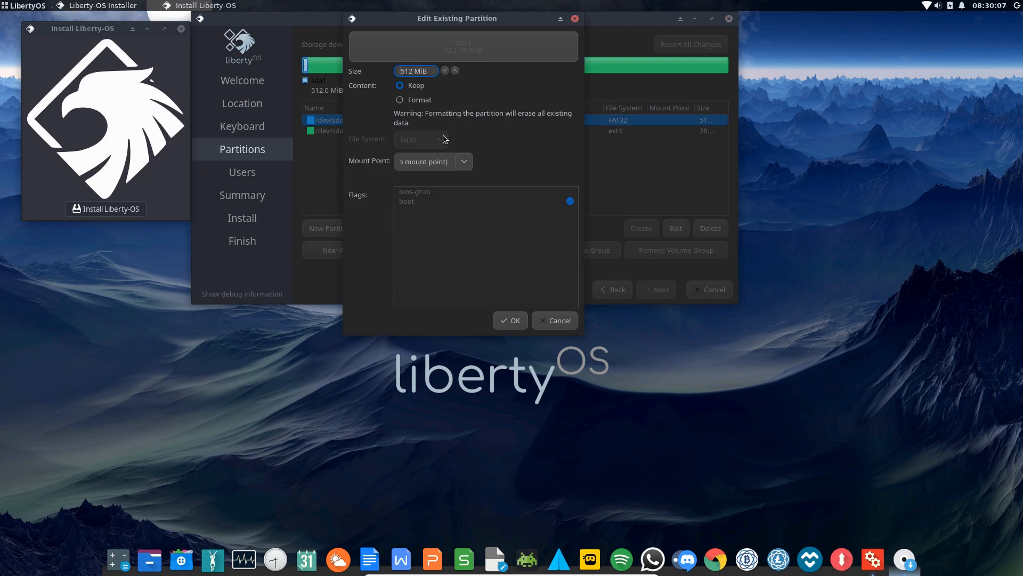
click(399, 100)
click(469, 161)
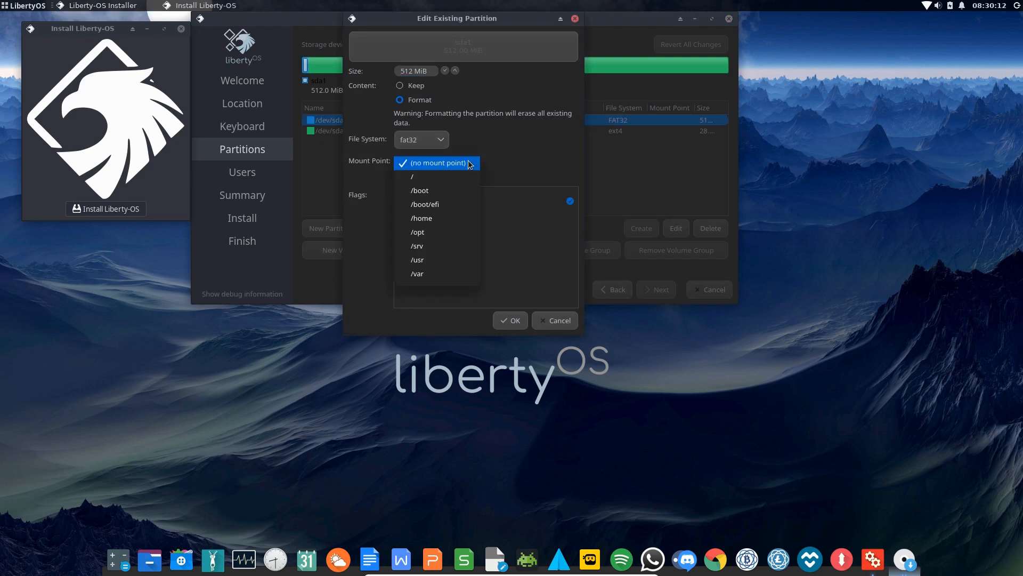
click(438, 204)
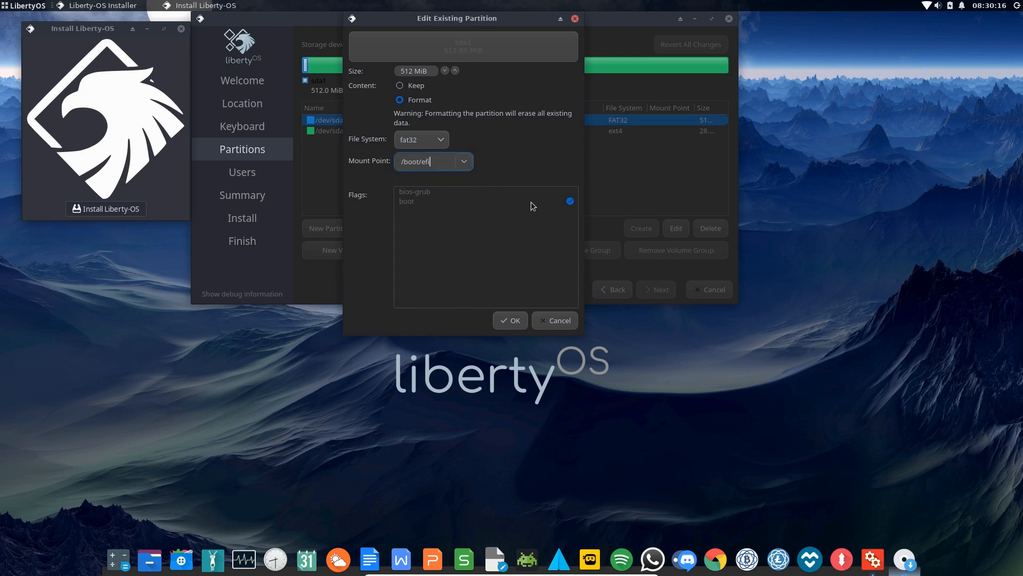
click(511, 321)
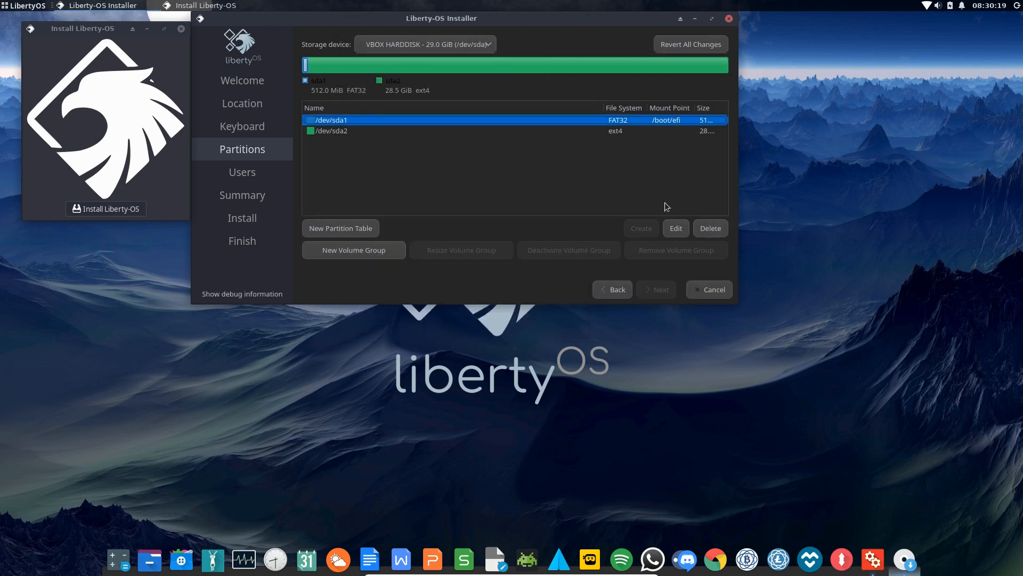
Set /dev/sda2 to be formatted and mounted at /, then continue to user setup
click(322, 132)
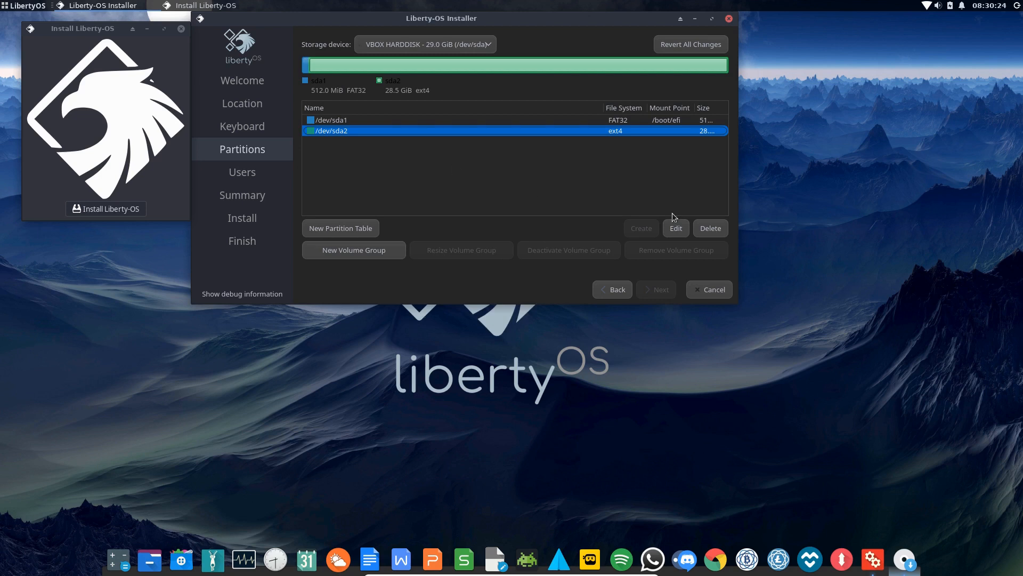
click(676, 230)
click(414, 102)
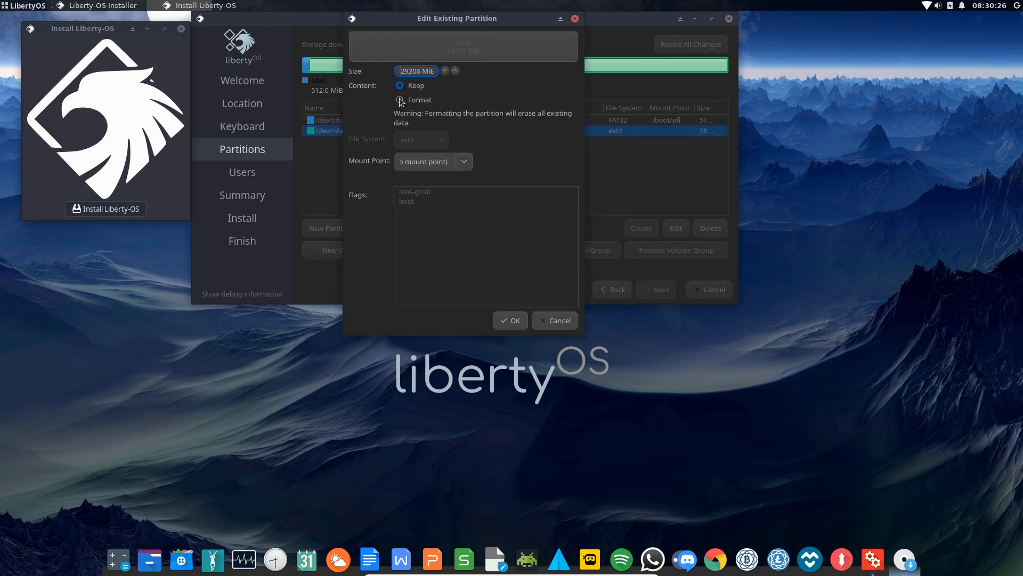
click(464, 162)
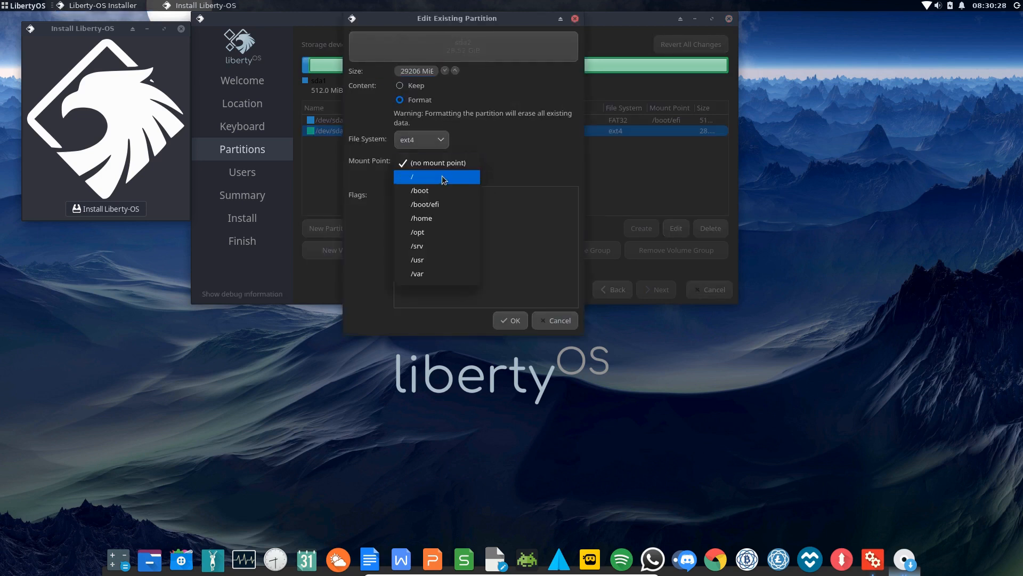
click(444, 177)
click(519, 322)
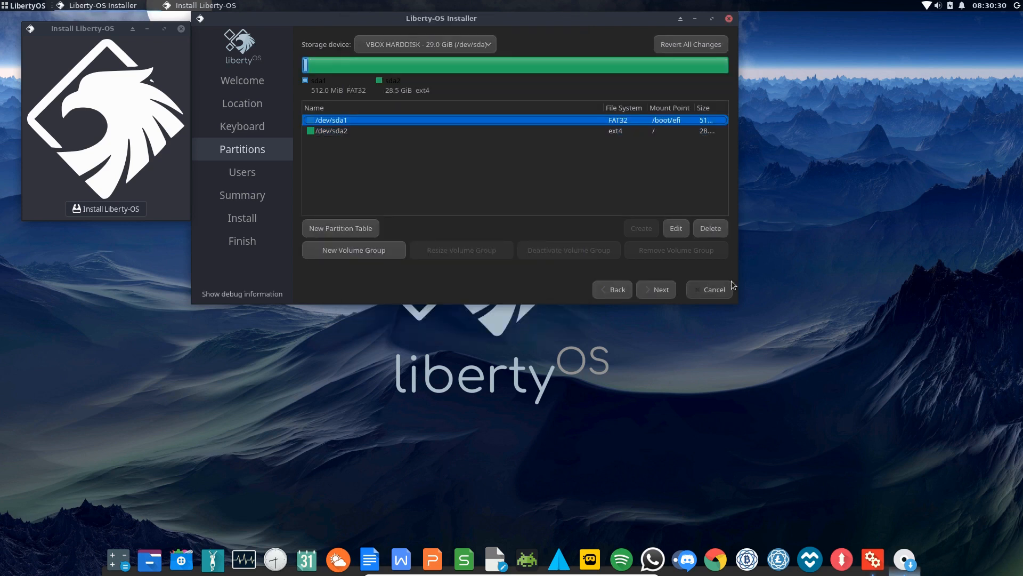
click(663, 291)
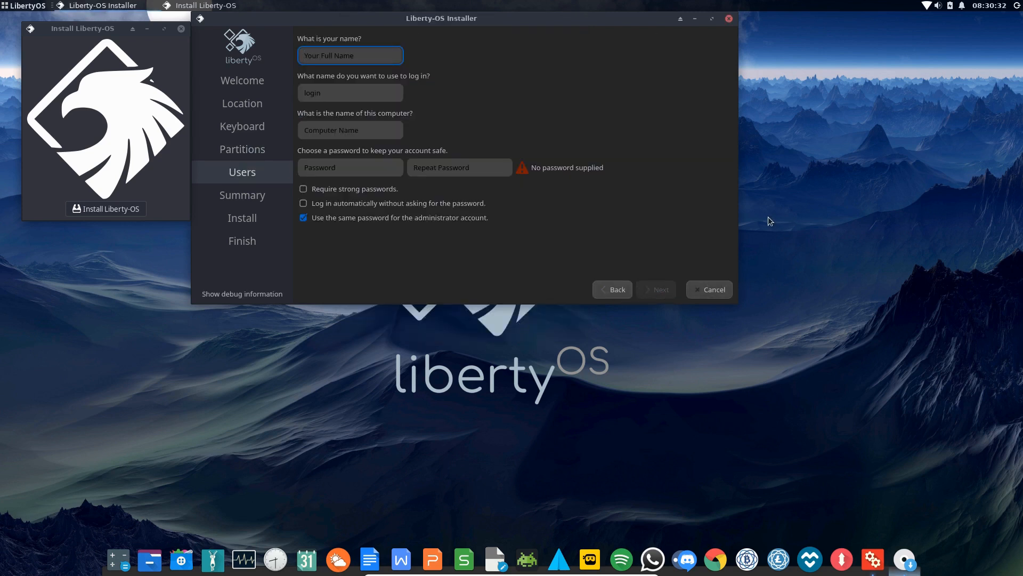
Enter the user's full name, a login name, computer name liberty-vbox, and the password twice
text(Colin Brash)
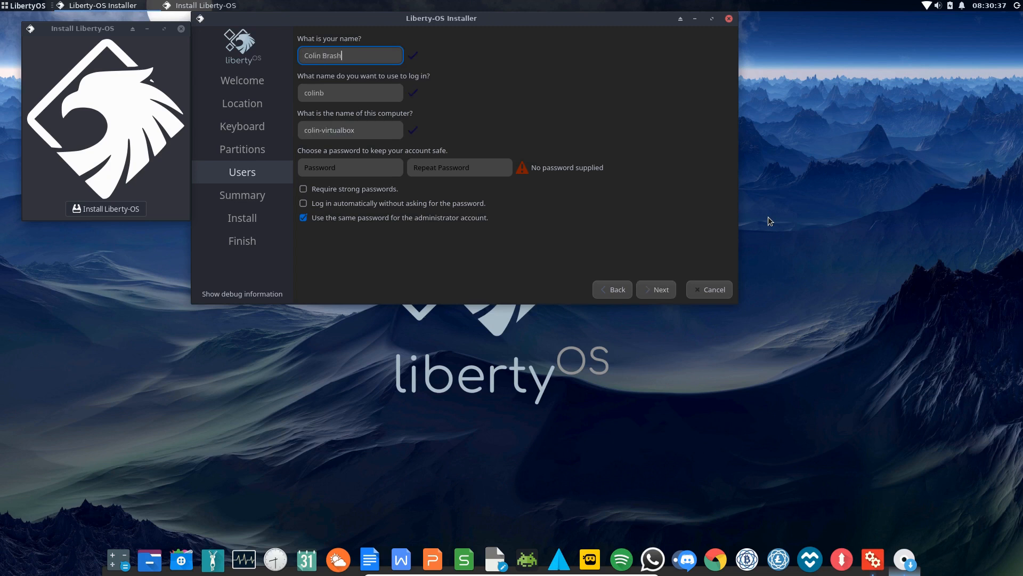
key(Tab)
text(colin)
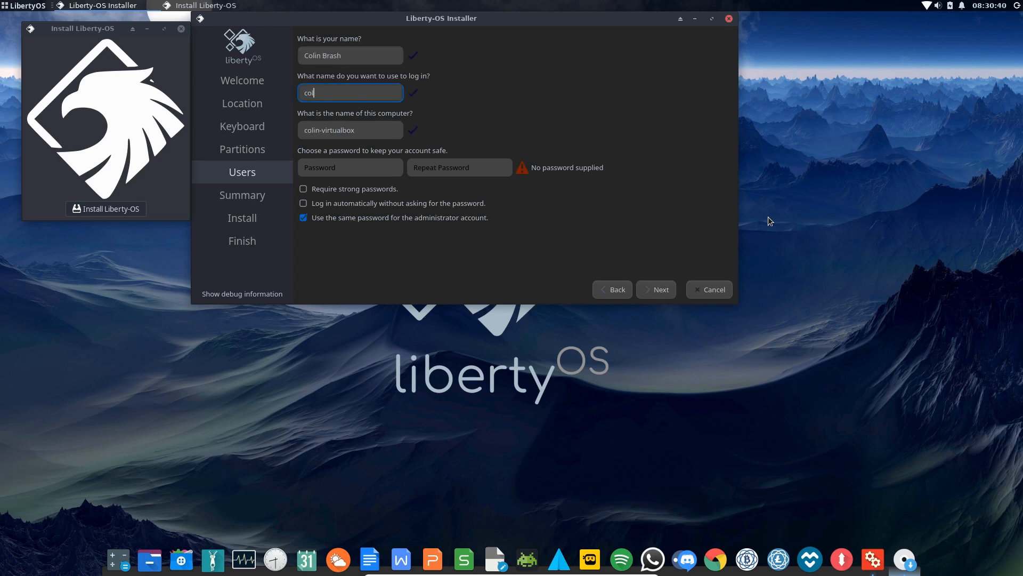
key(Tab)
text(l)
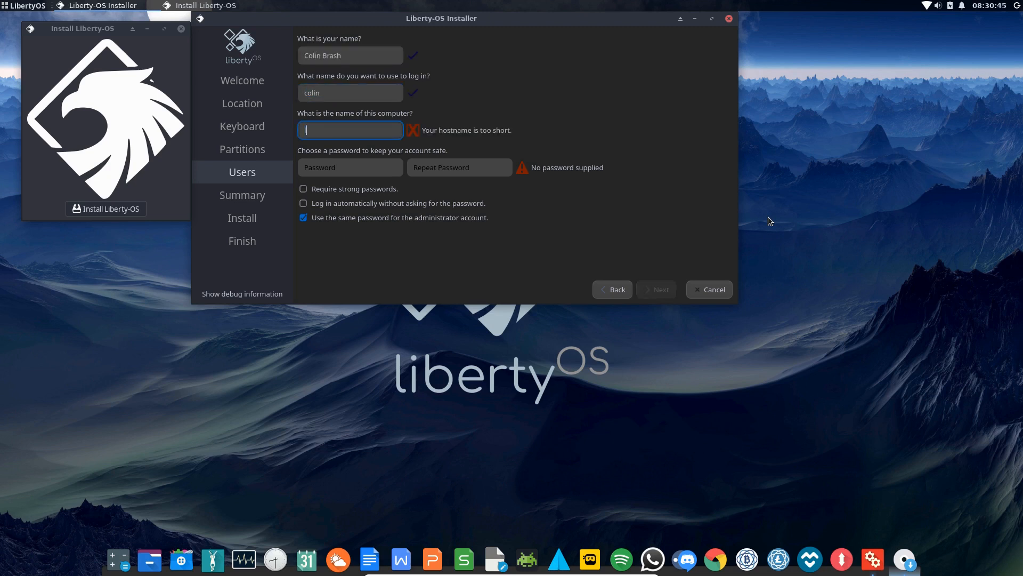
text(iberty-vbox)
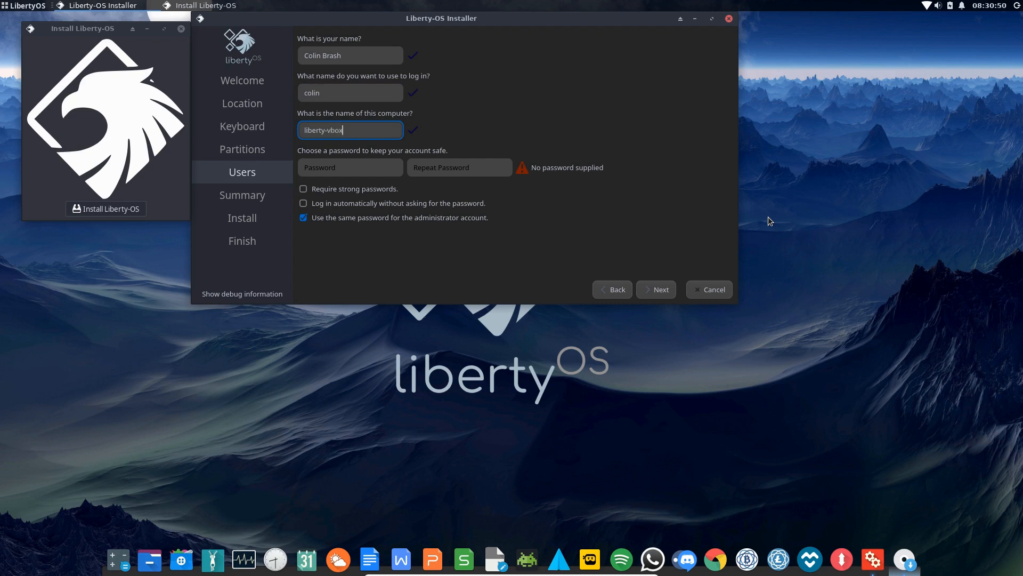
key(Tab)
text(l●●●●●)
key(Tab)
text(●●●●●●)
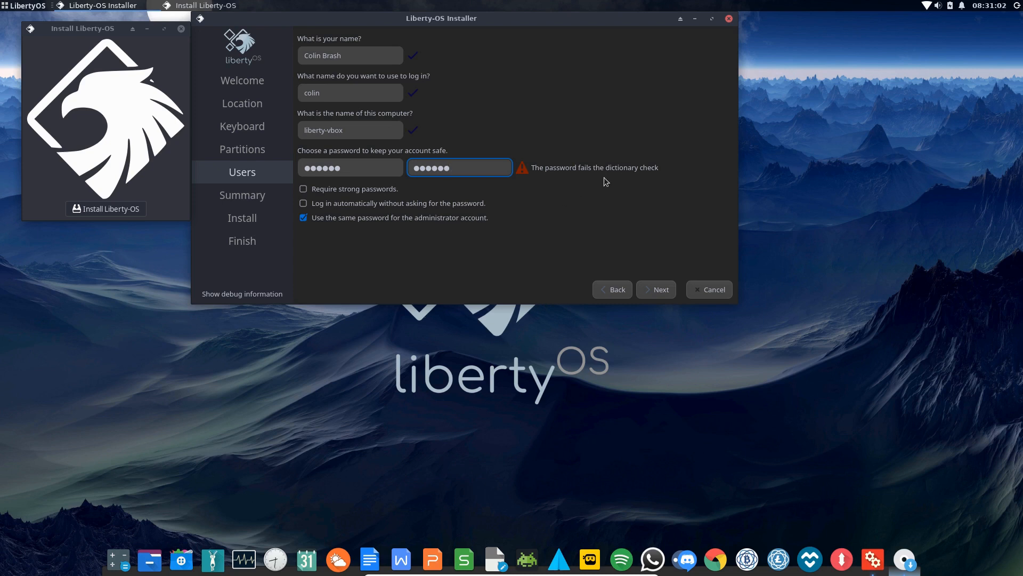
Overwrite the first password with a new entry and select the repeated password
drag(356, 167, 296, 165)
text(*******)
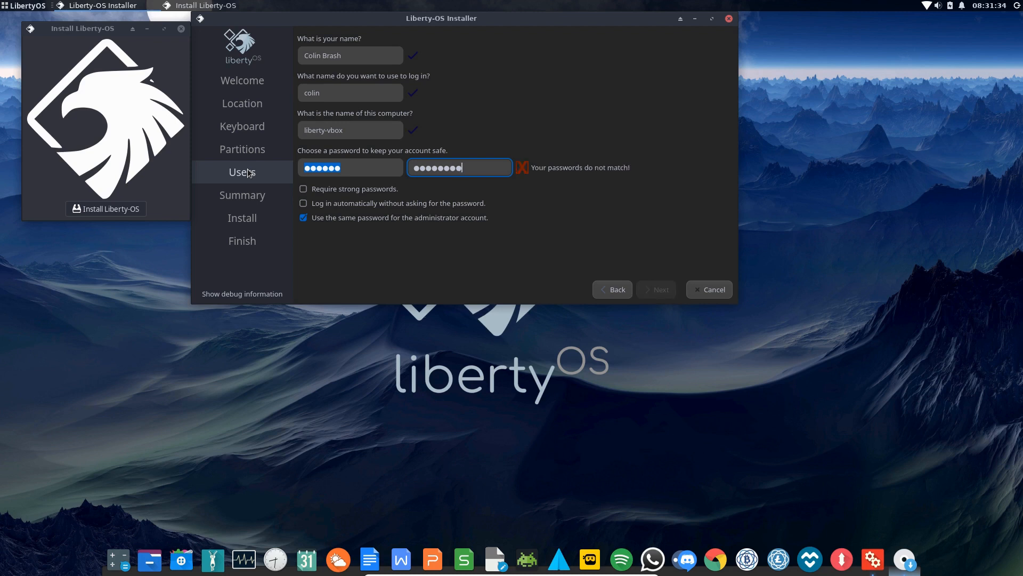
text(**)
key(Tab)
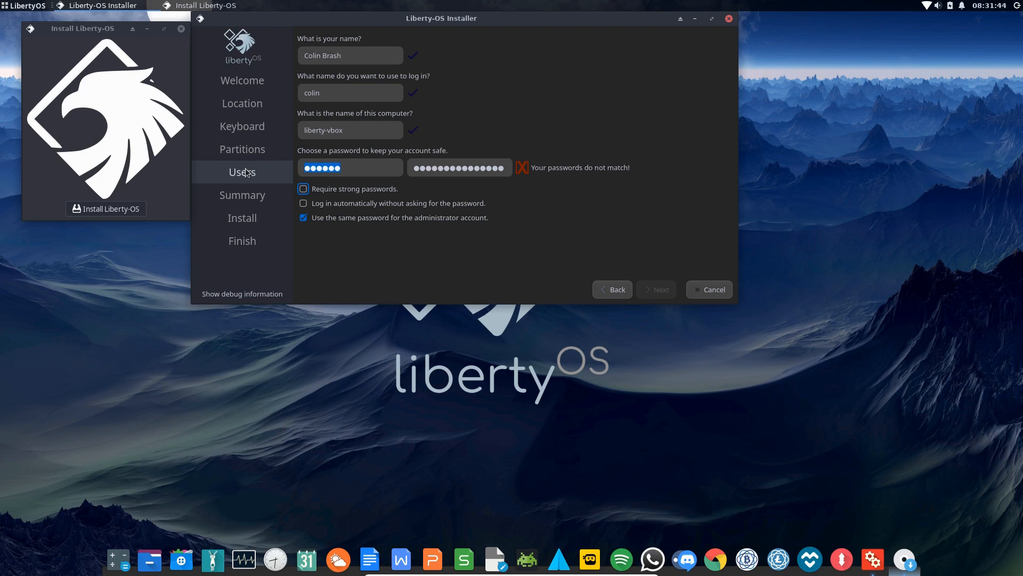
key(Tab)
drag(414, 169, 602, 165)
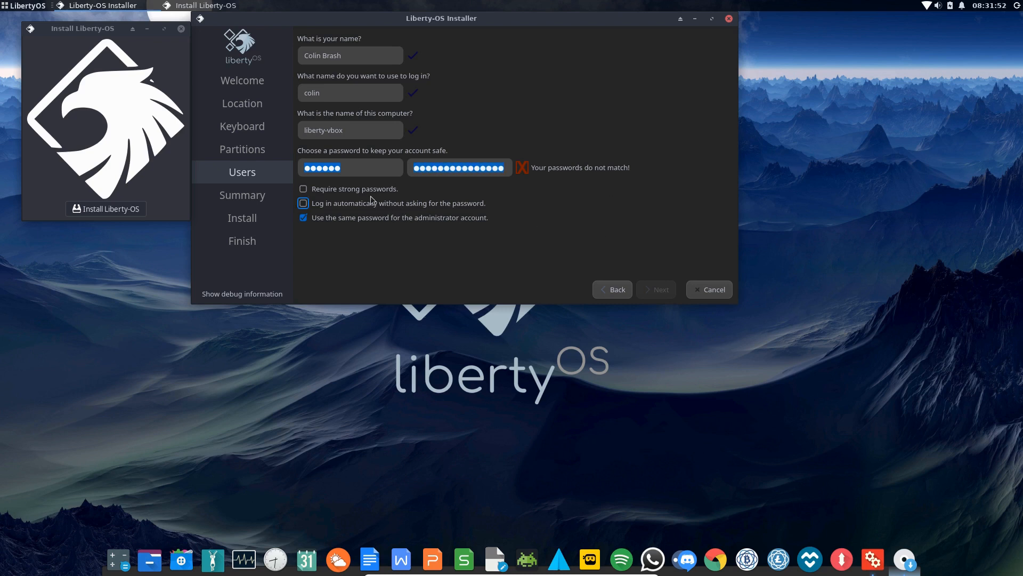
Erase and retype both the password and the repeated password
click(357, 165)
drag(360, 164, 274, 161)
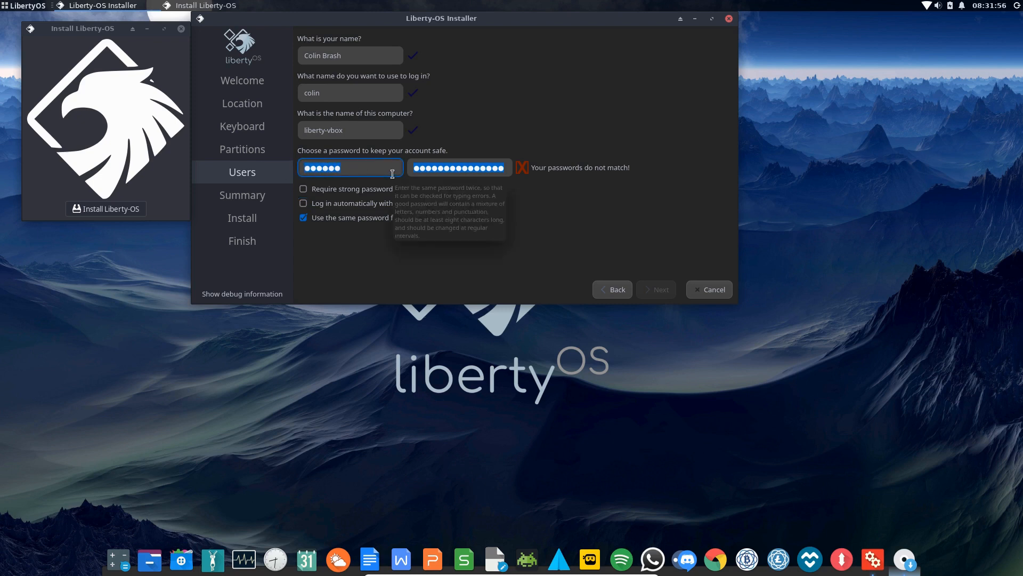
key(BackSpace)
text(*********)
click(471, 165)
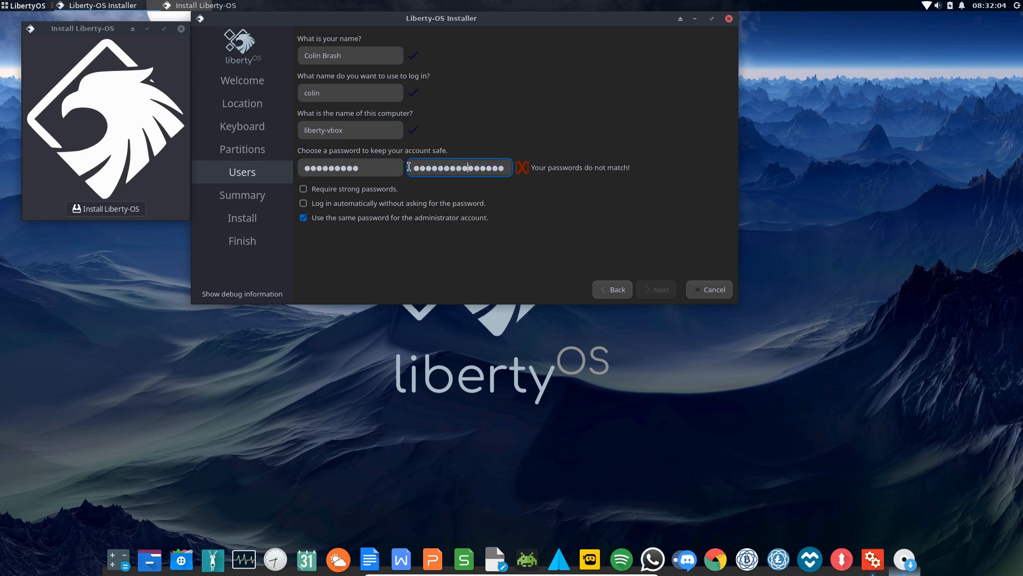
drag(413, 168, 605, 167)
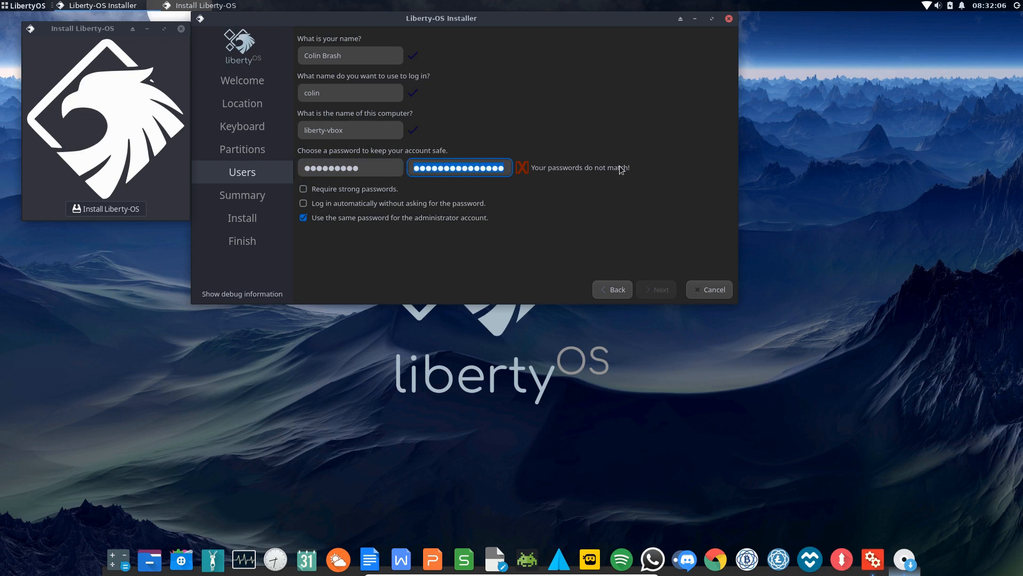
key(BackSpace)
text(*******)
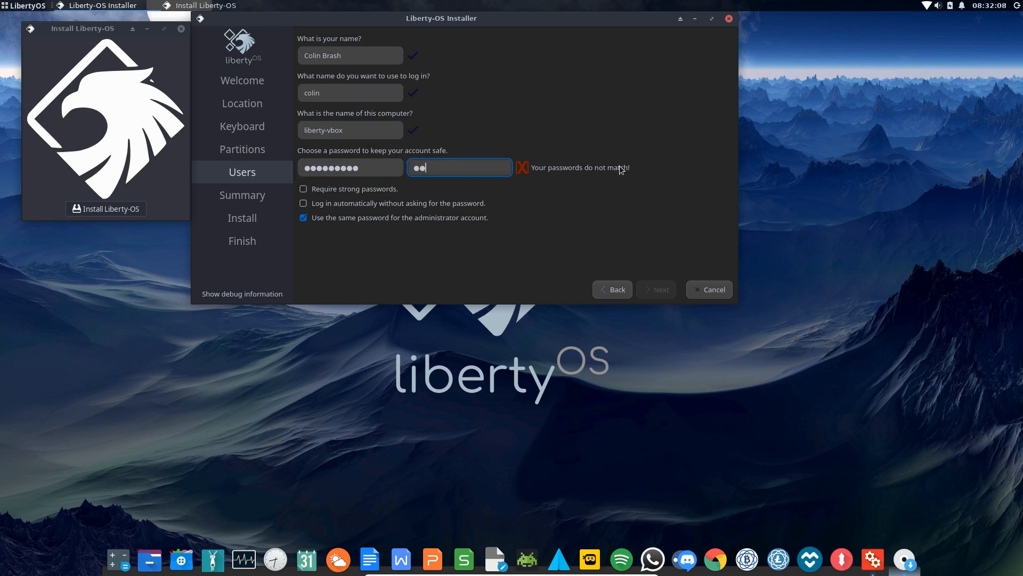
text(**)
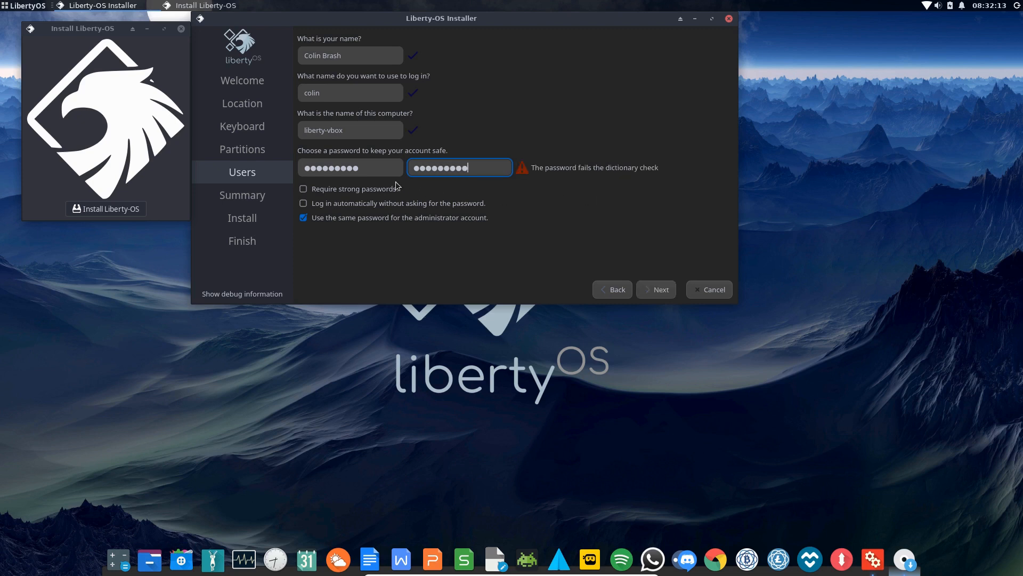
Delete the contents of both password fields so they are empty
drag(384, 169, 272, 165)
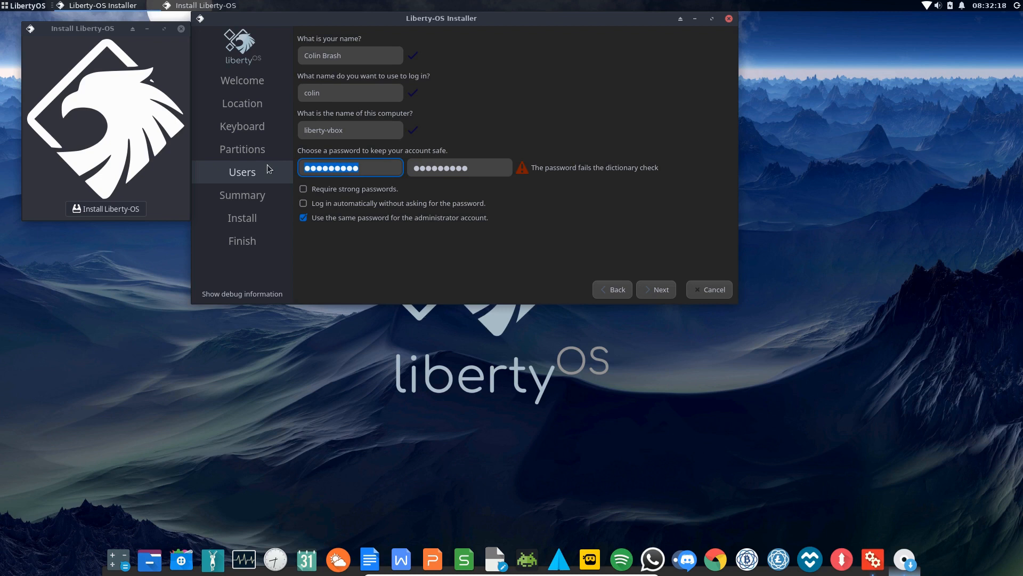
key(BackSpace)
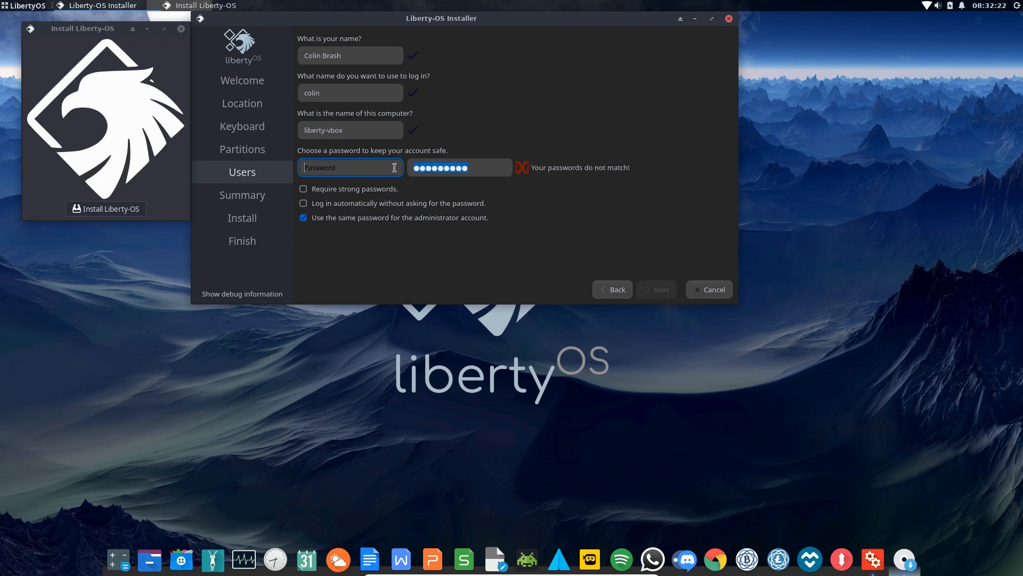
drag(493, 168, 368, 166)
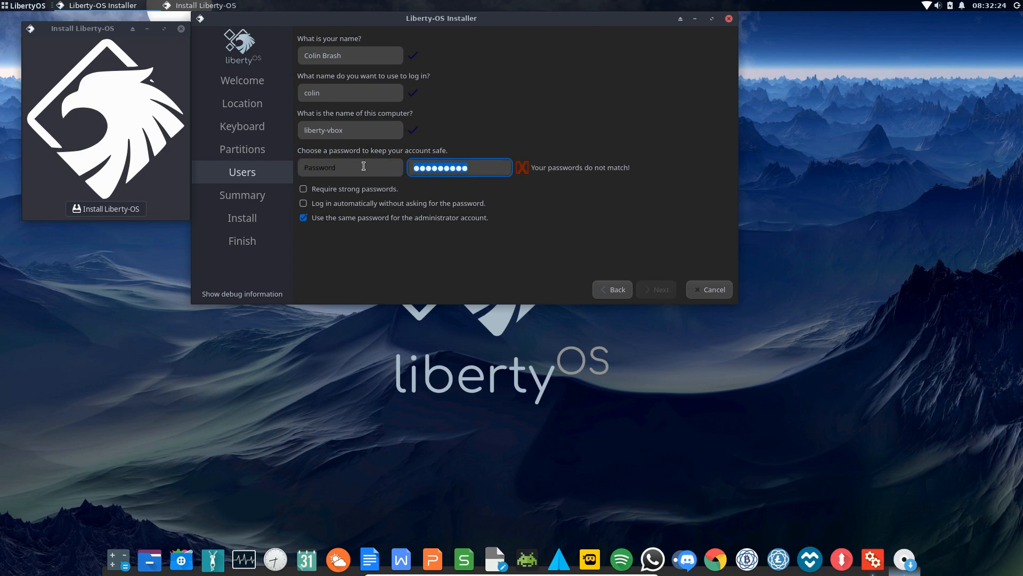
key(BackSpace)
Enter a new password in the installer's Password and Repeat Password fields
click(337, 169)
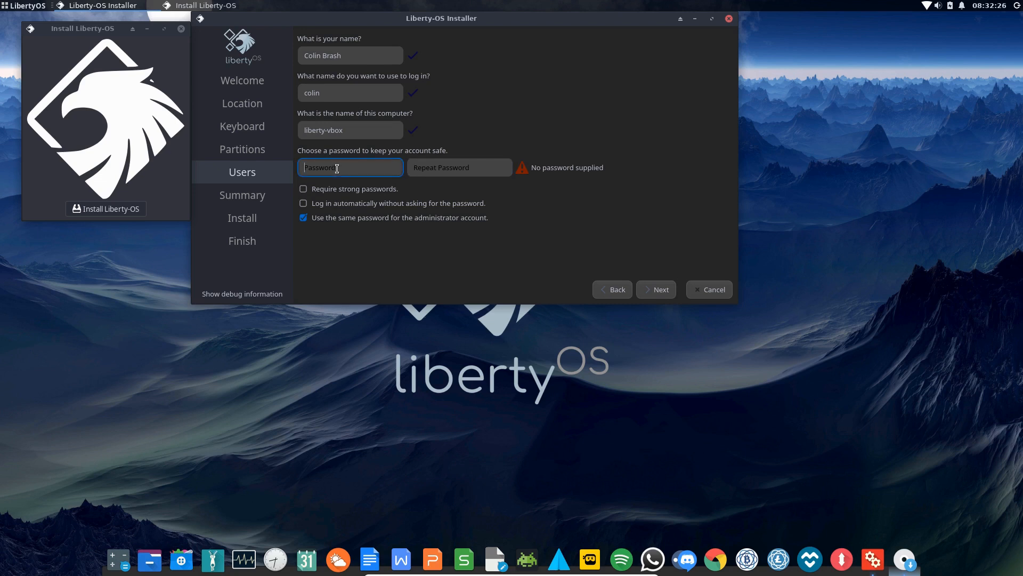
text(•)
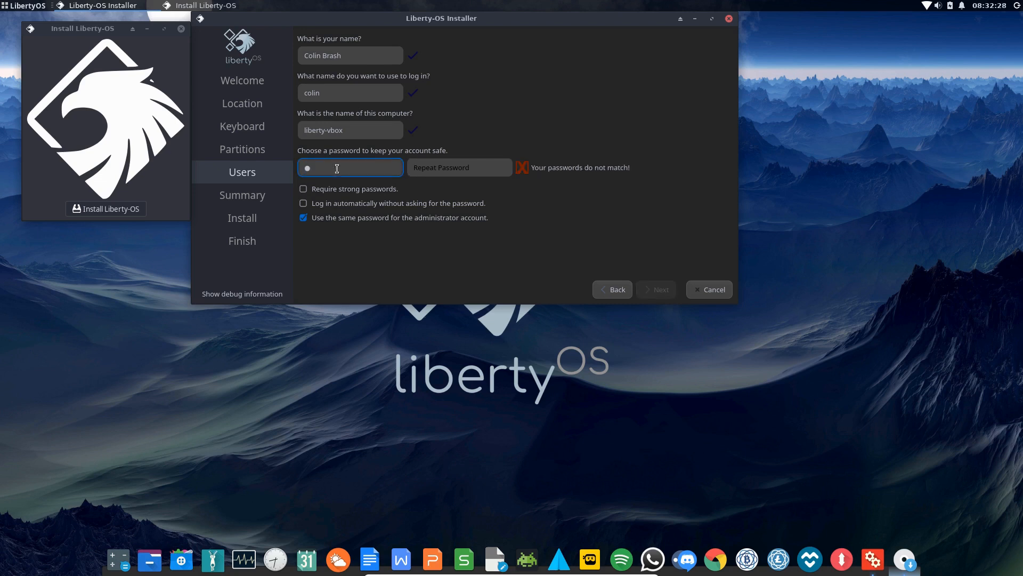
text(••••••••)
click(419, 168)
text(••••••)
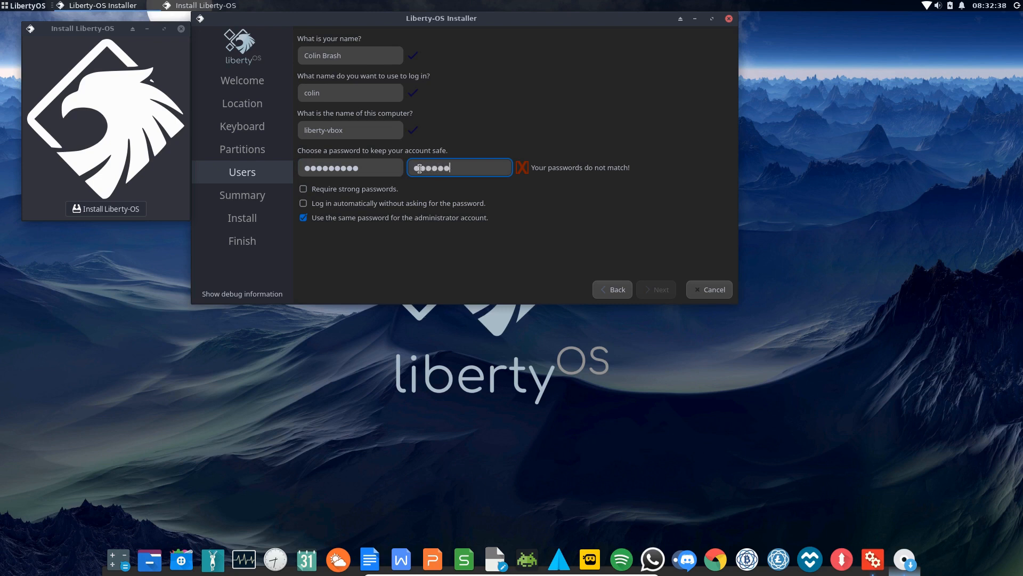
text(••)
Clear both password fields and retype the same nine-character password in each
key(shift+Tab)
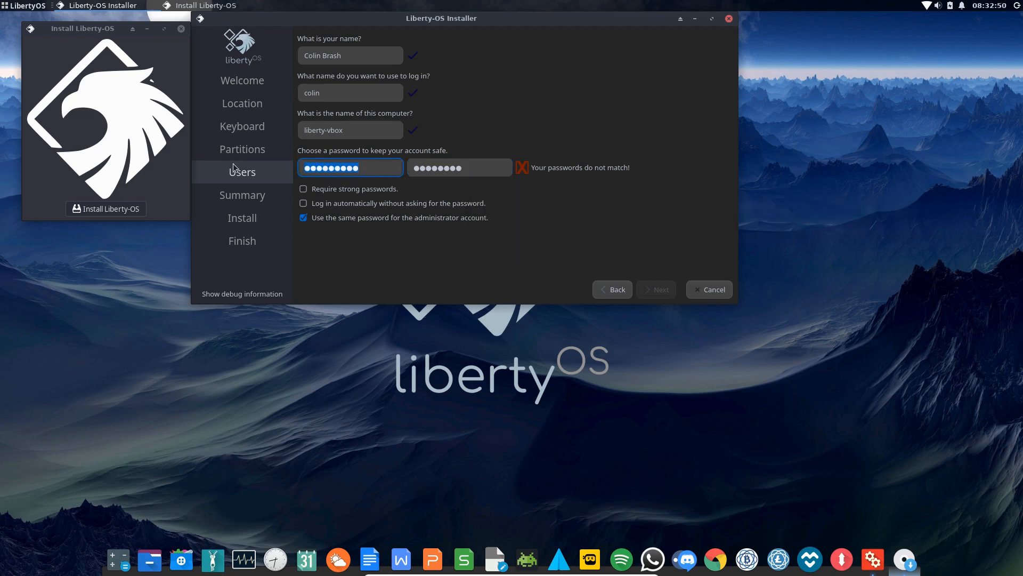
key(BackSpace)
text(●●●●●●●●●)
drag(482, 169, 381, 169)
key(BackSpace)
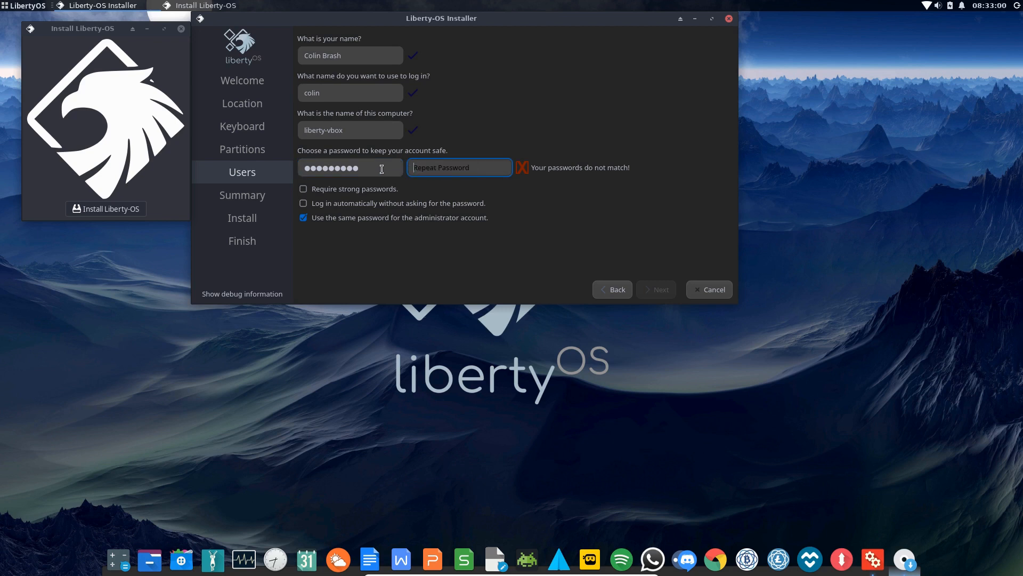
text(●●●●●●●●●)
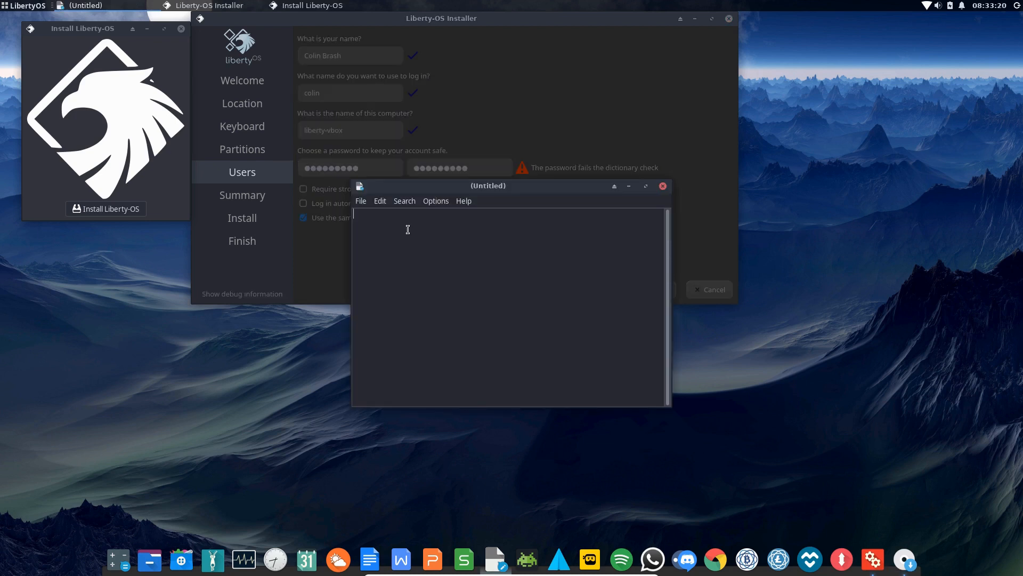
text(Liberty1!)
drag(508, 188, 556, 268)
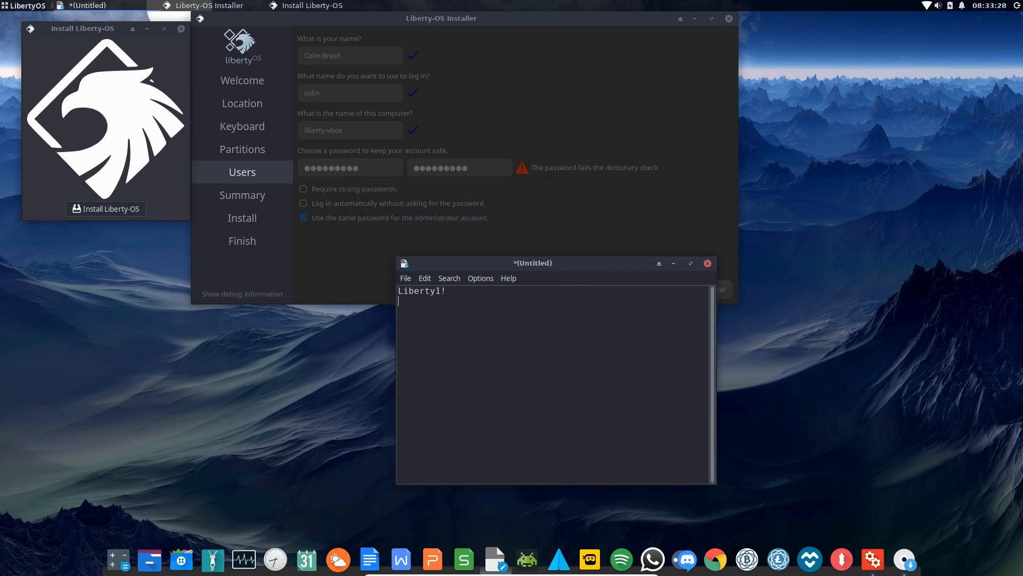
text(abc123)
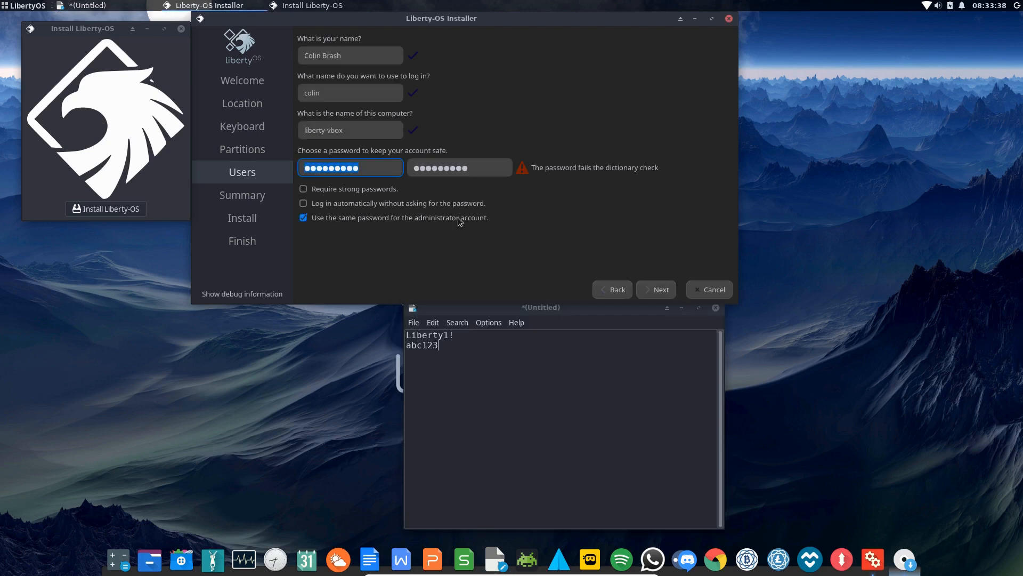
Clear the installer's password fields and re-enter a new password in Password and Repeat Password
key(BackSpace)
drag(478, 170, 364, 169)
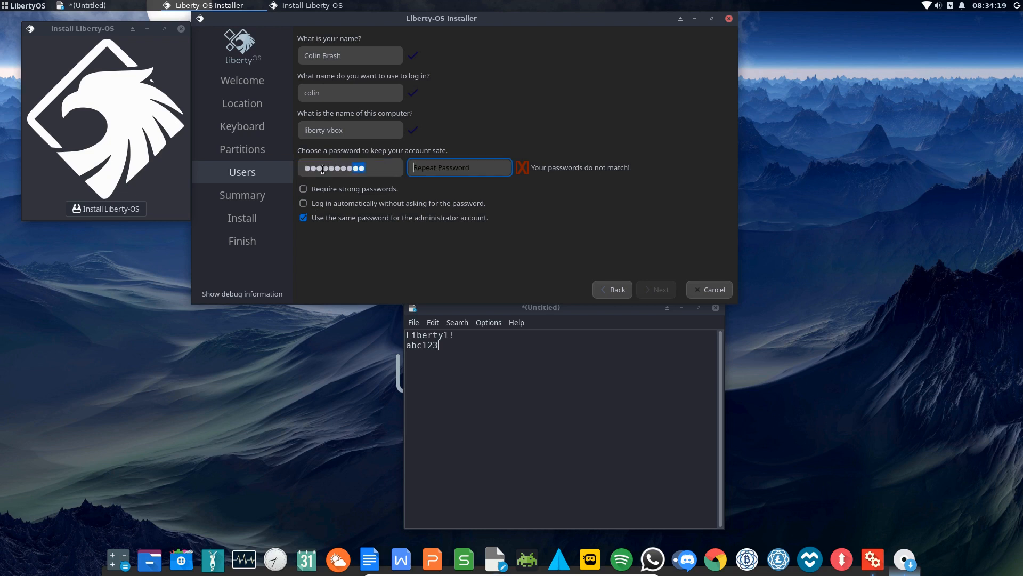
drag(379, 169, 244, 168)
drag(378, 167, 230, 166)
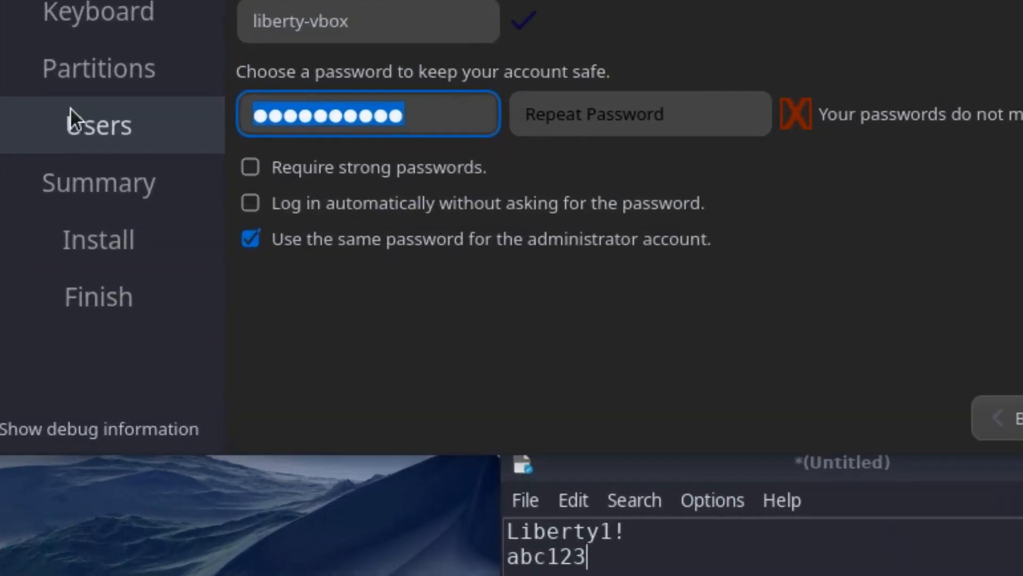
key(BackSpace)
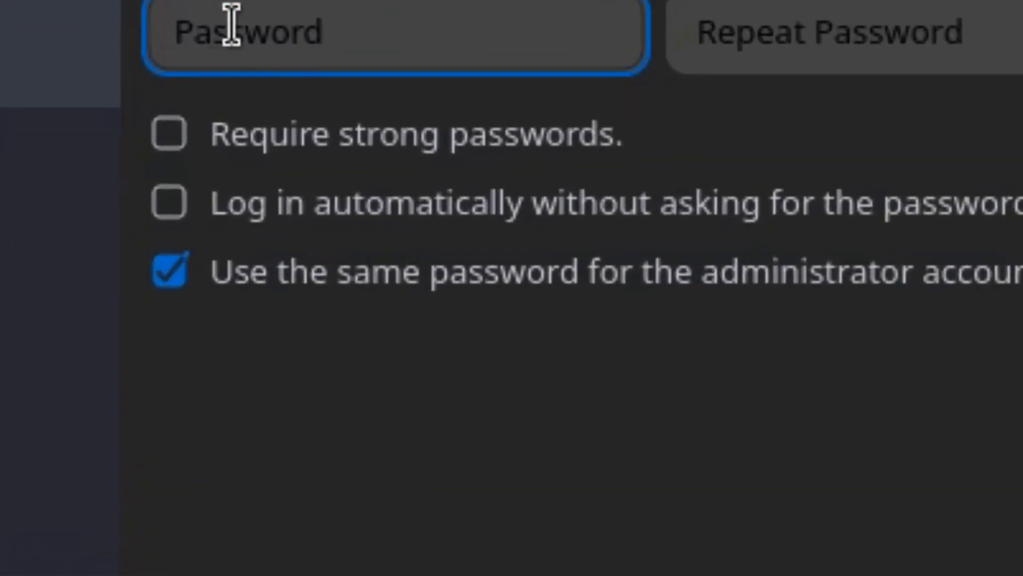
mouse_move(283, 119)
text(***)
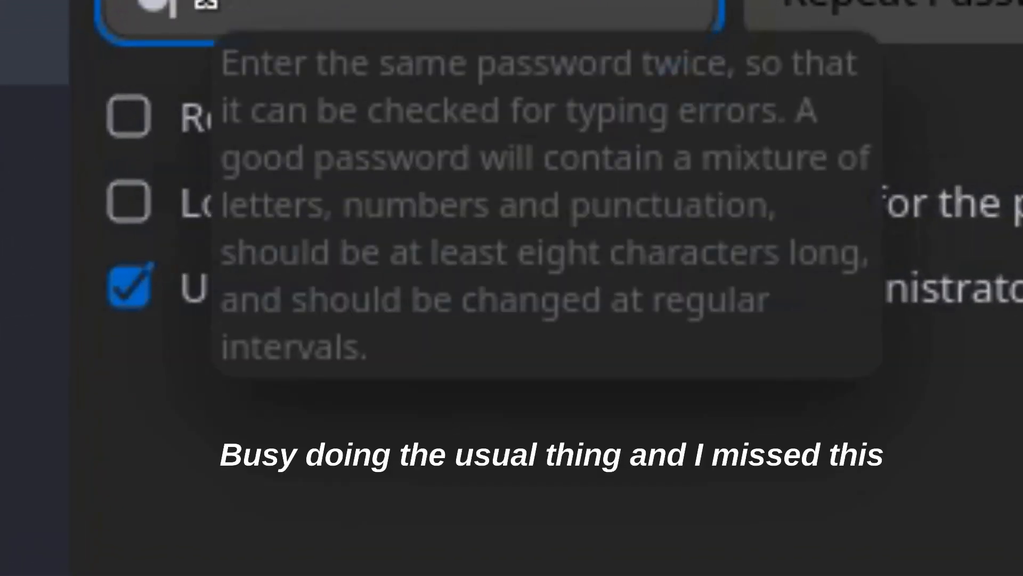
text(****)
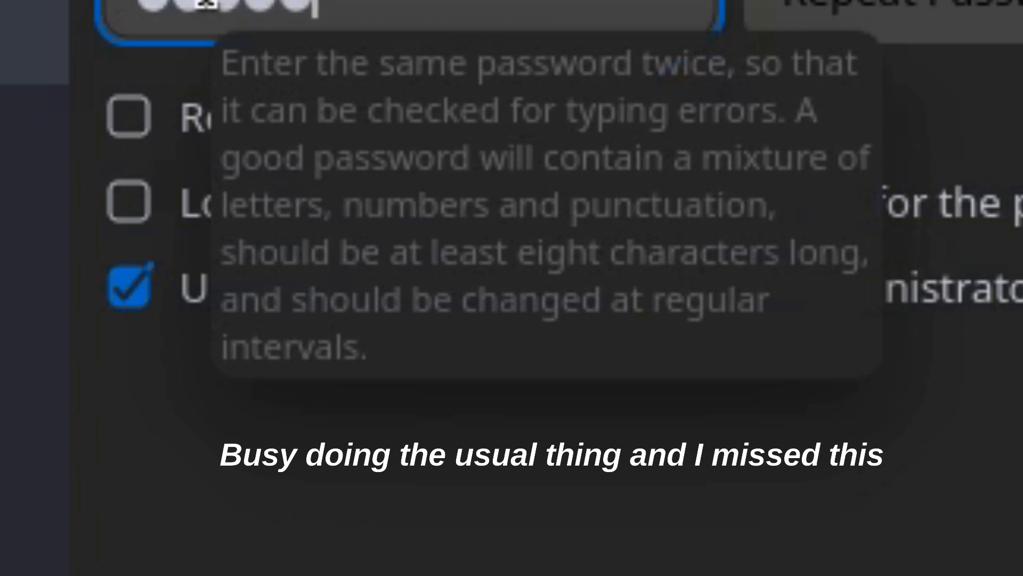
text(*)
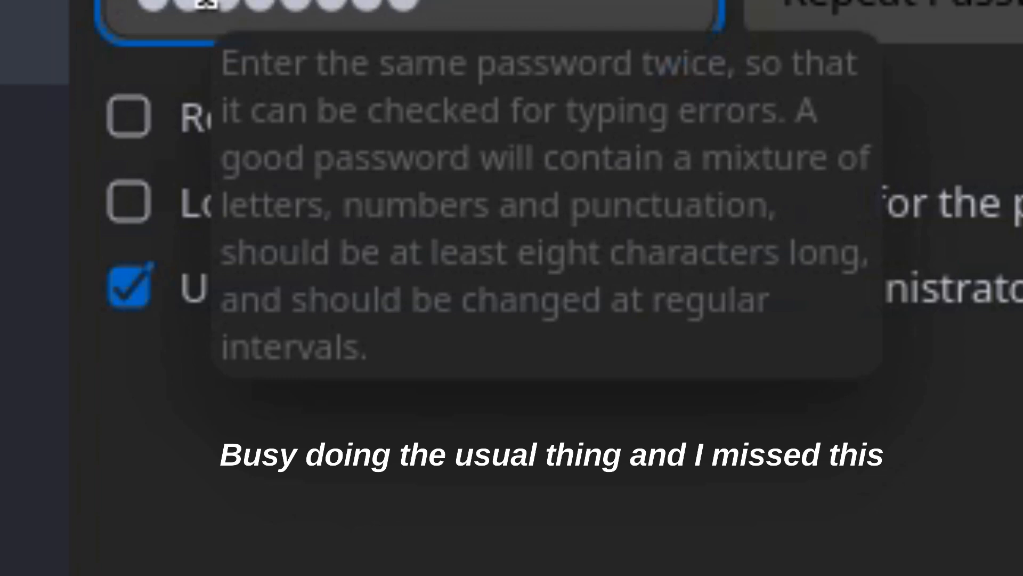
key(BackSpace)
text(***)
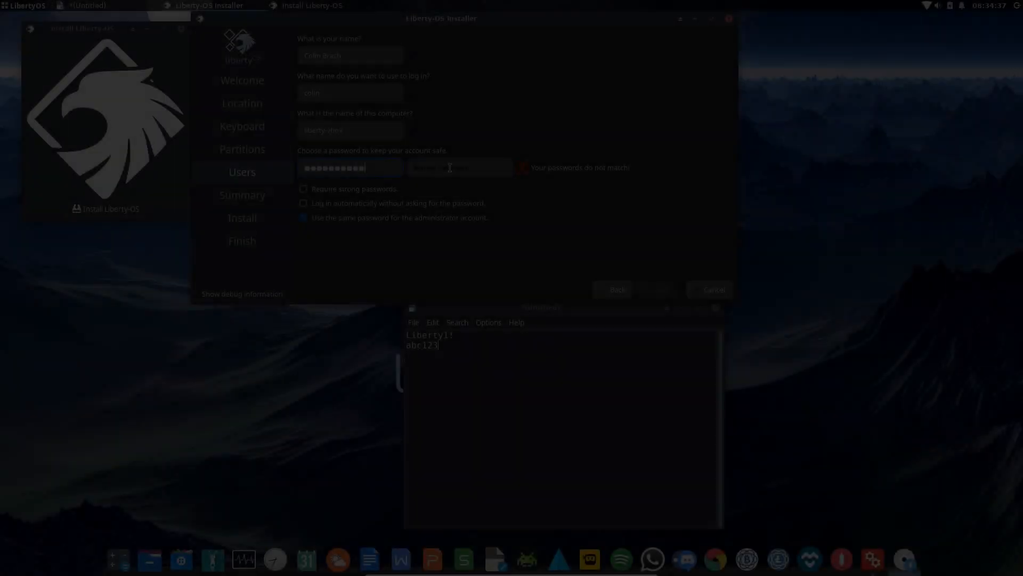
click(450, 168)
text(****)
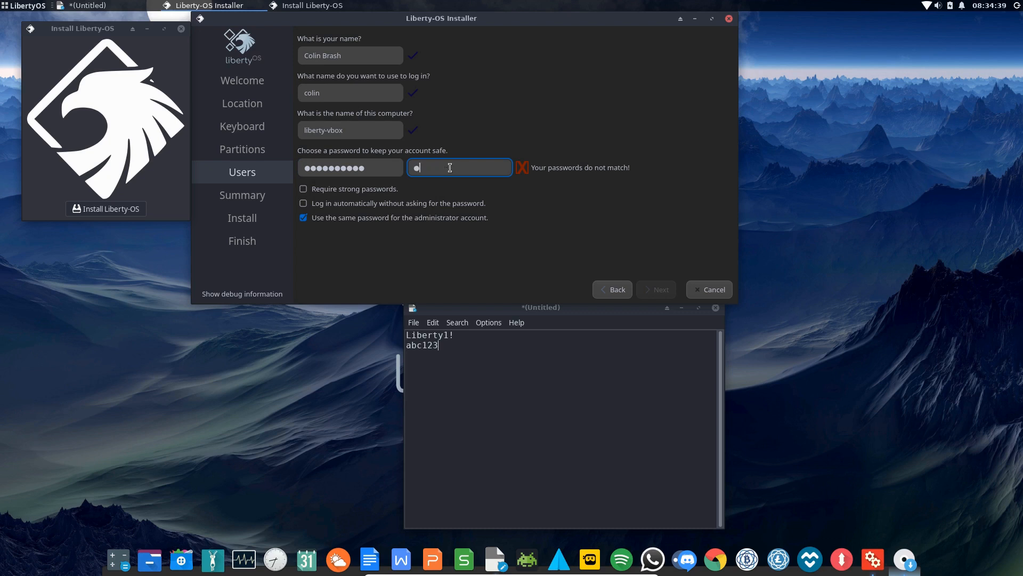
text(*******)
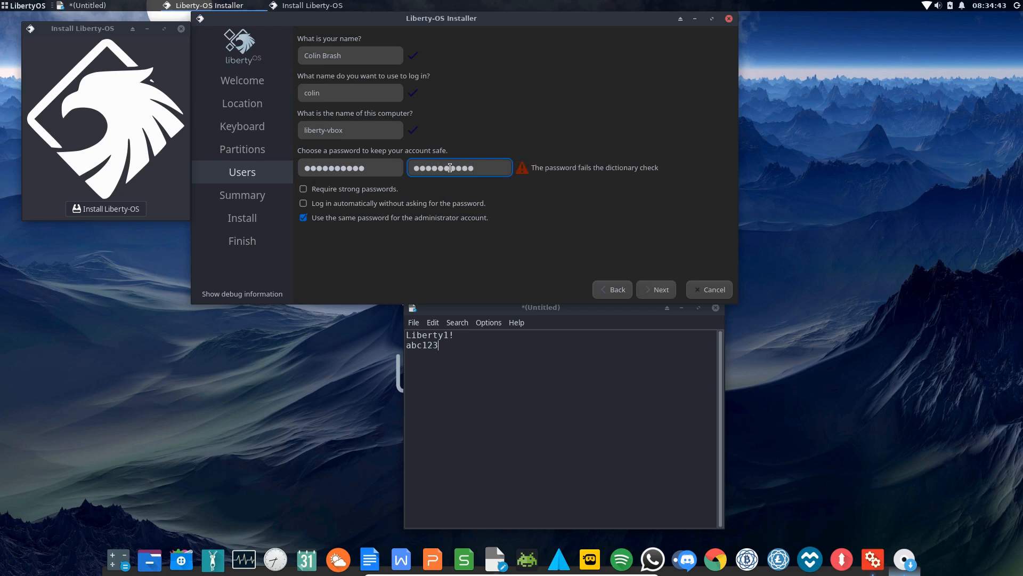
Add 'Libertyos1' as a new line in the Leafpad note
key(alt+Tab)
key(Return)
text(Libertyos1)
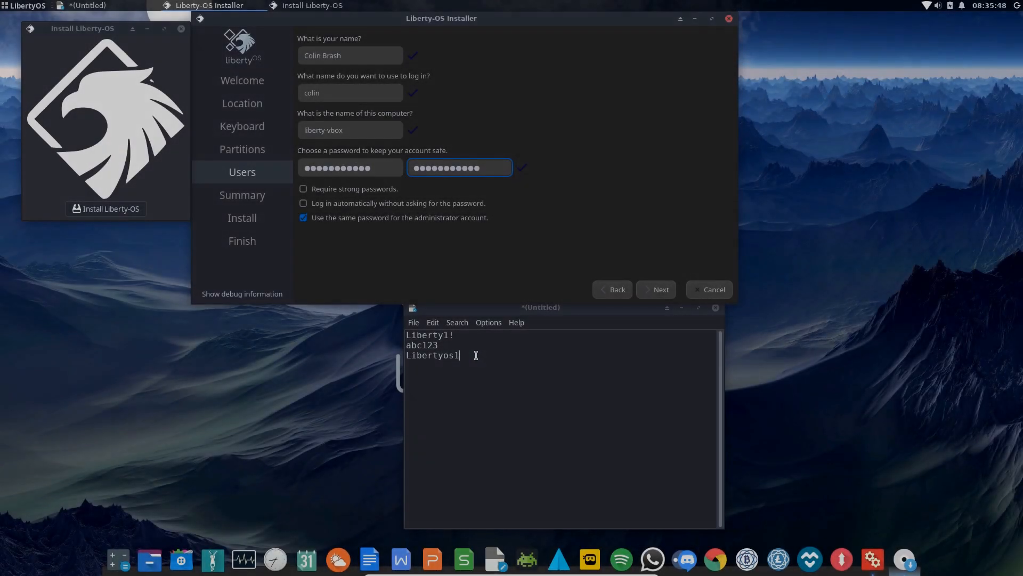
drag(469, 355, 381, 328)
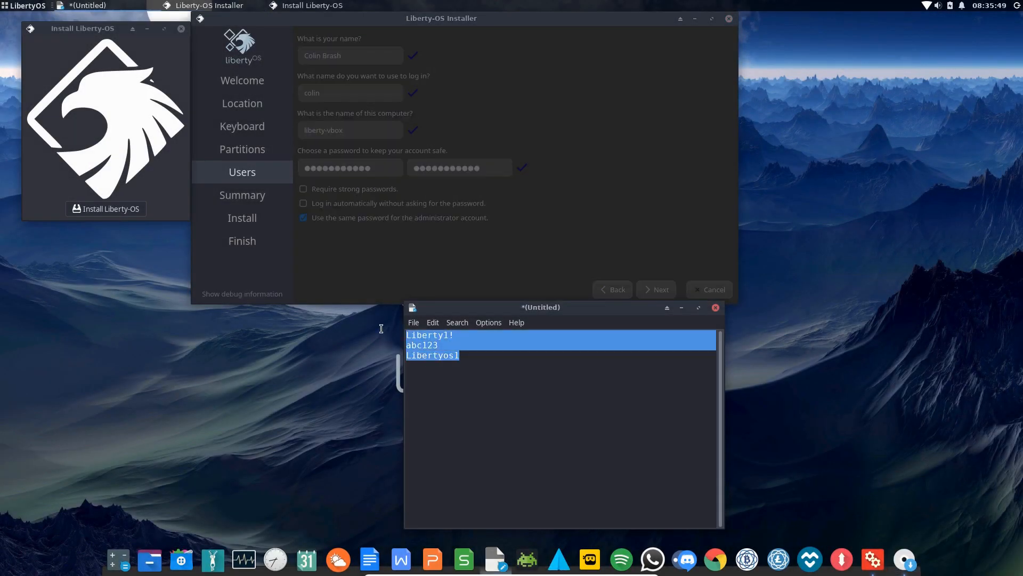
key(BackSpace)
text(M)
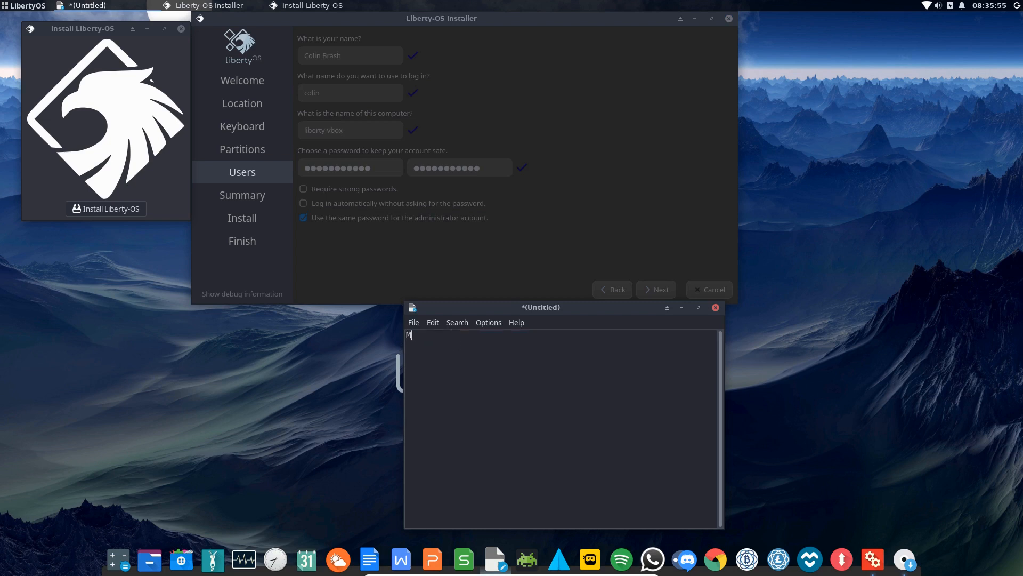
text(yPassword1)
key(ctrl+a)
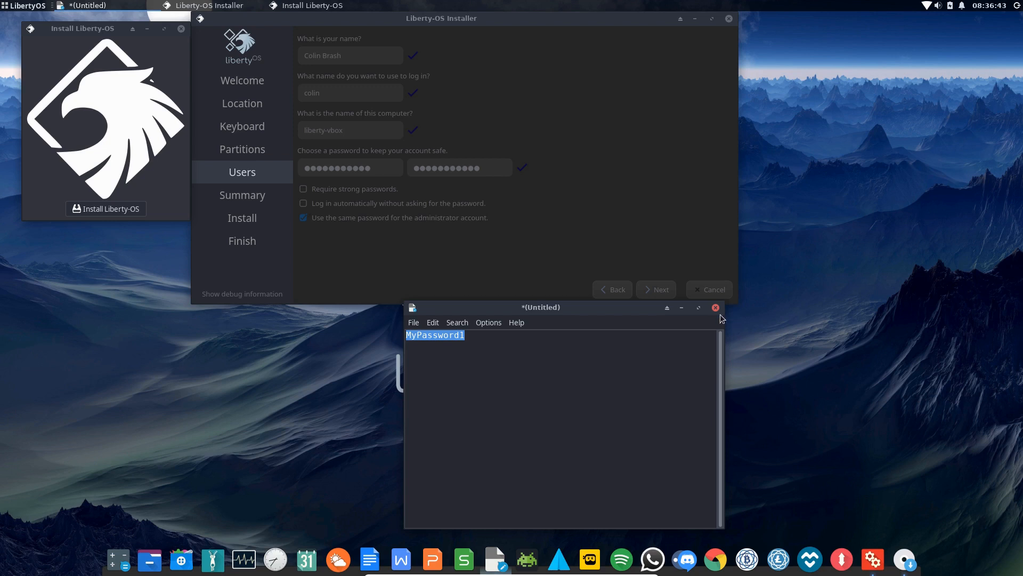
Close Leafpad, agree to save, then cancel the Save As dialog, leaving the note unsaved
click(715, 307)
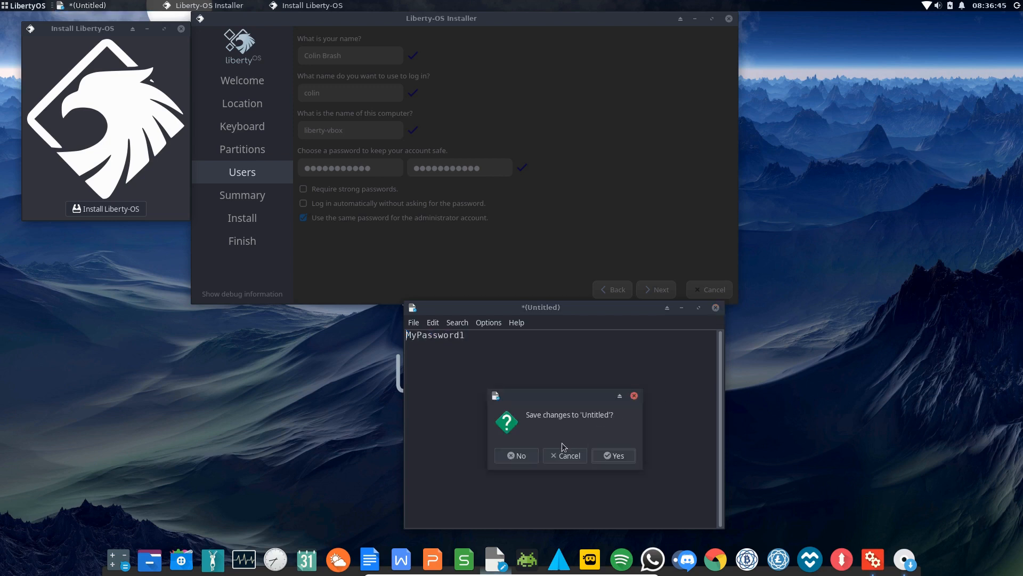
click(613, 455)
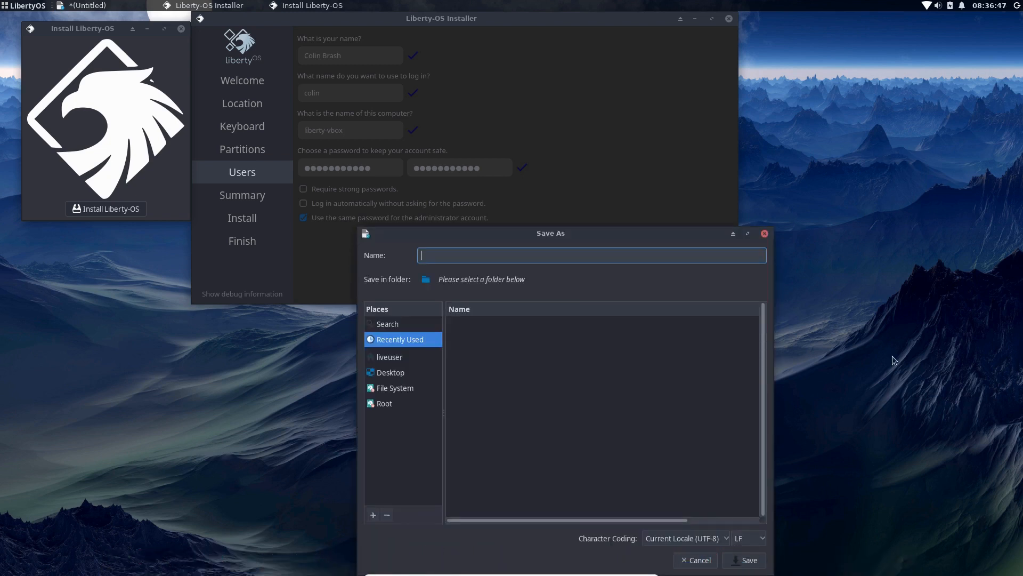
click(696, 560)
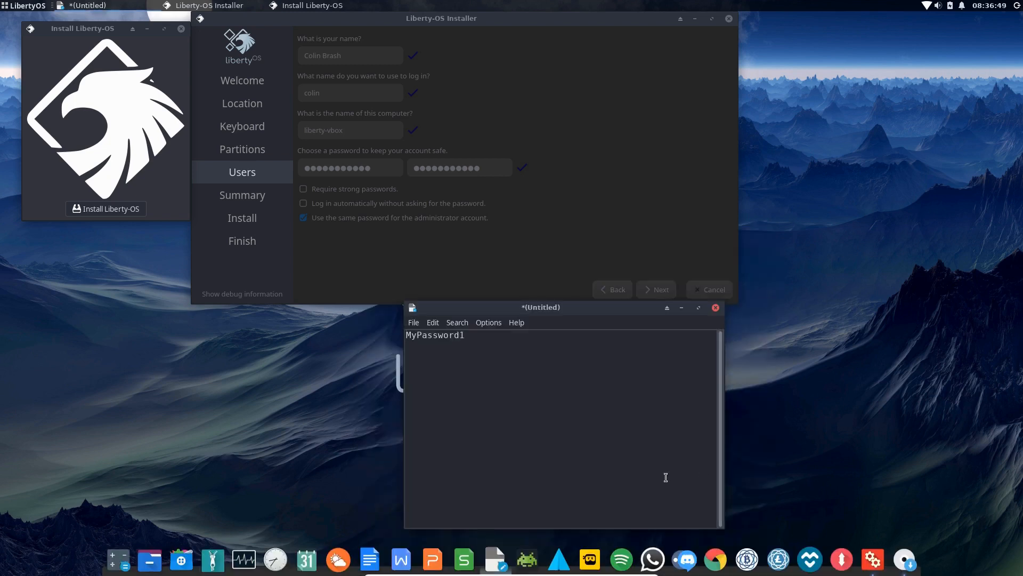
Close Leafpad and run the installation from Users through Summary with Install now
click(716, 308)
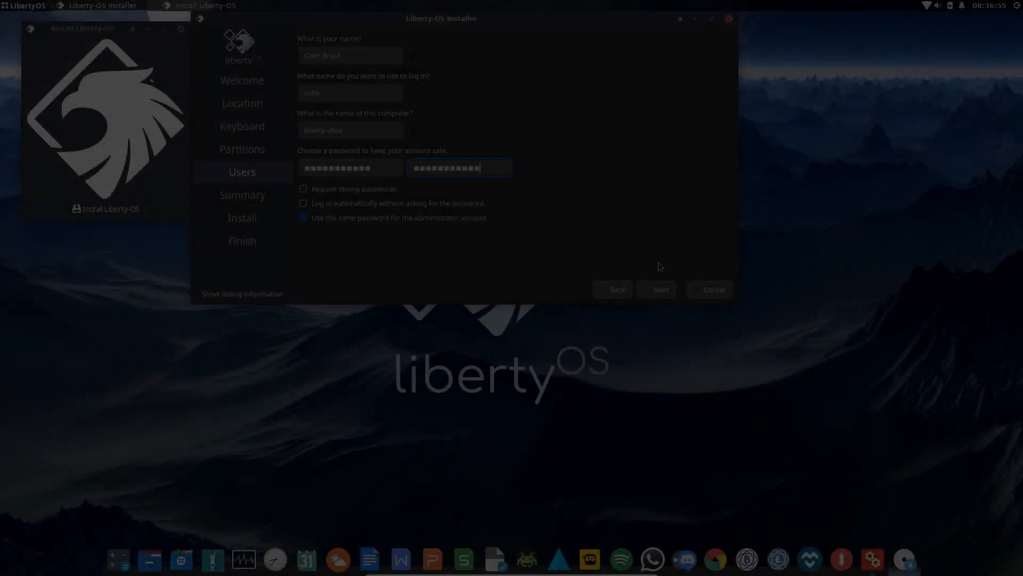
click(656, 289)
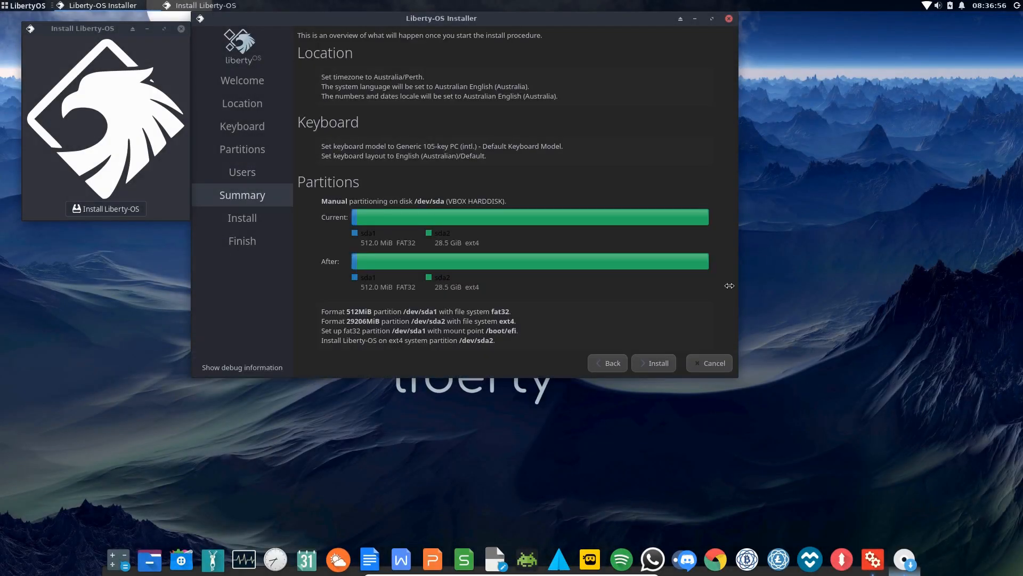
click(656, 364)
click(434, 201)
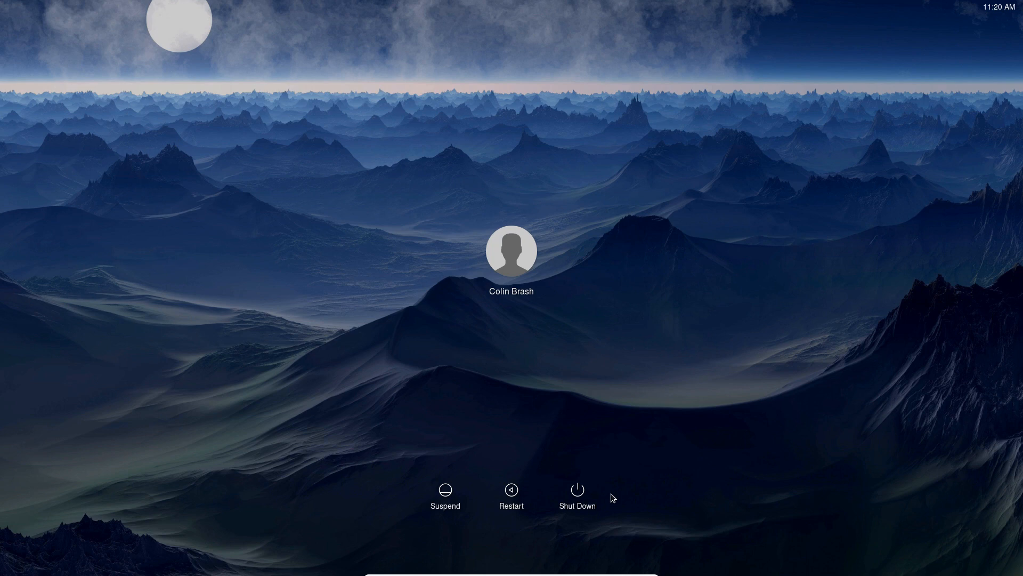
Select the new user account on the login screen and log in with its password
click(520, 262)
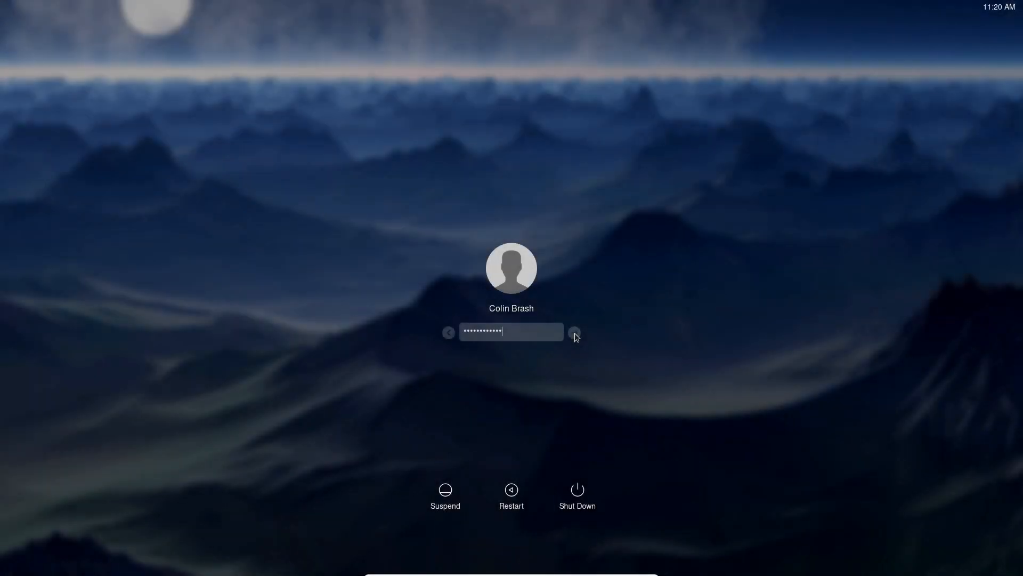
click(574, 333)
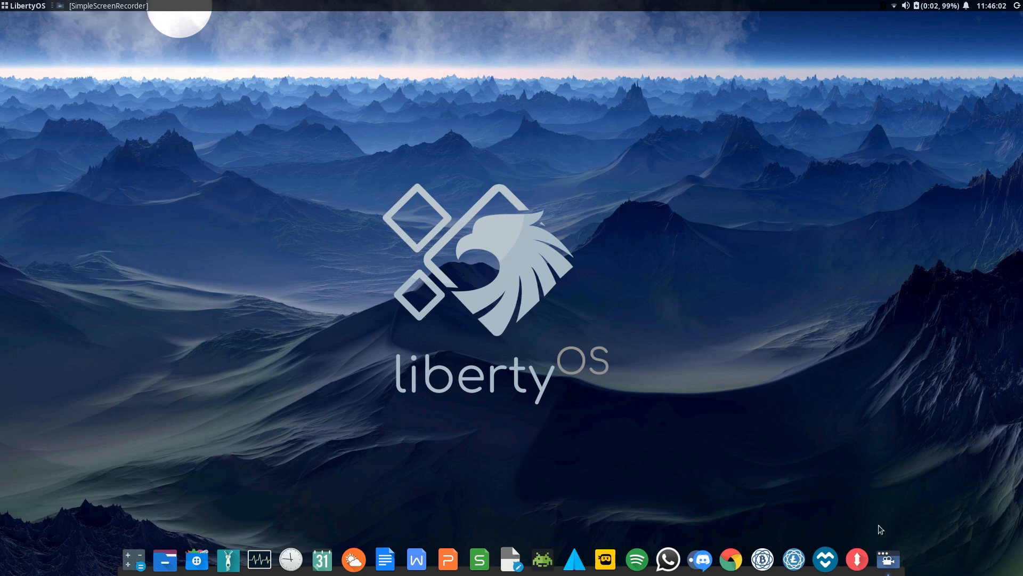
click(889, 568)
click(889, 568)
click(96, 7)
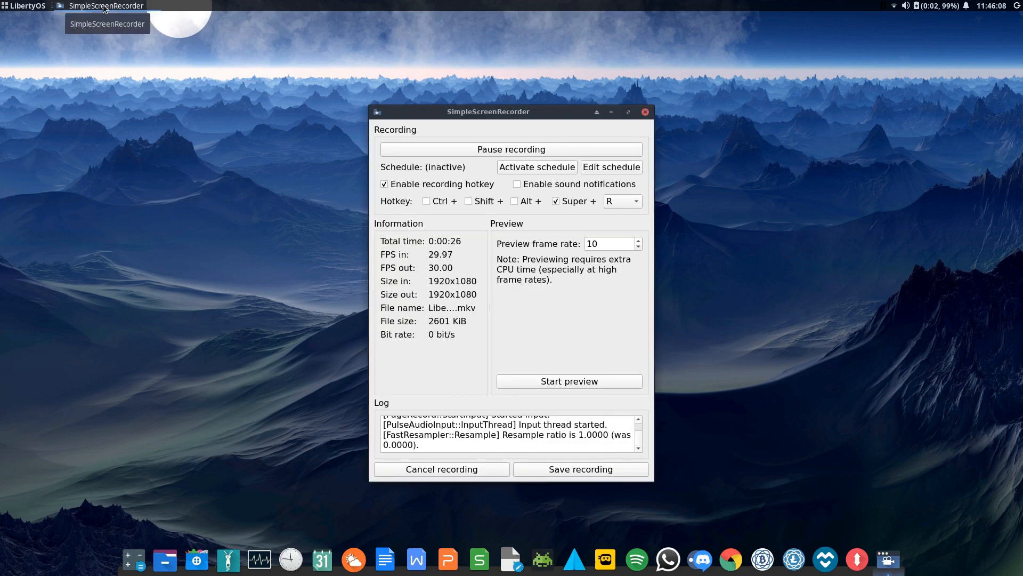
click(96, 6)
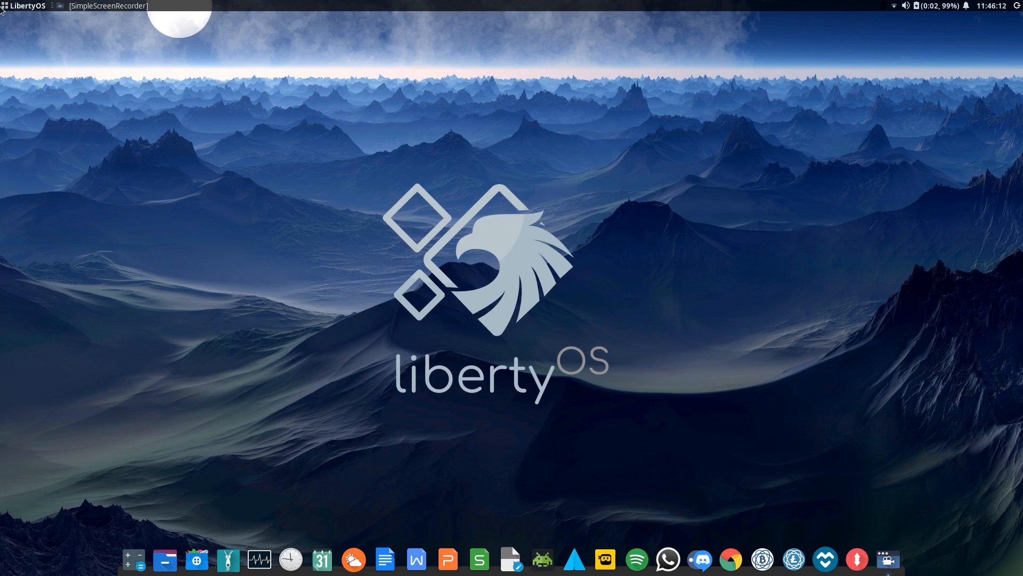
click(4, 6)
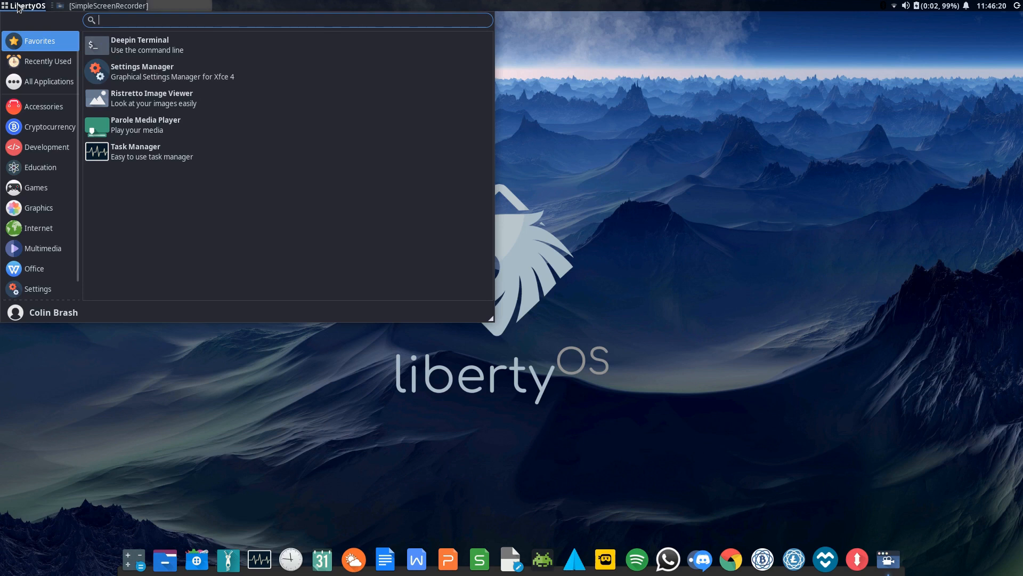
click(18, 7)
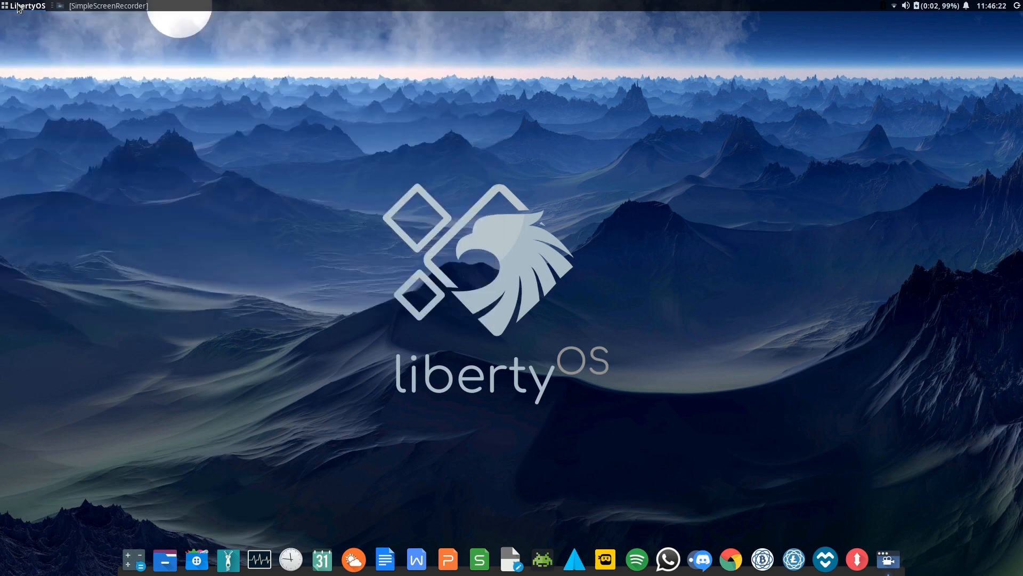
Open Whisker Menu Properties from the panel button, browsing Panel Button, Behavior and Commands settings
right_click(17, 7)
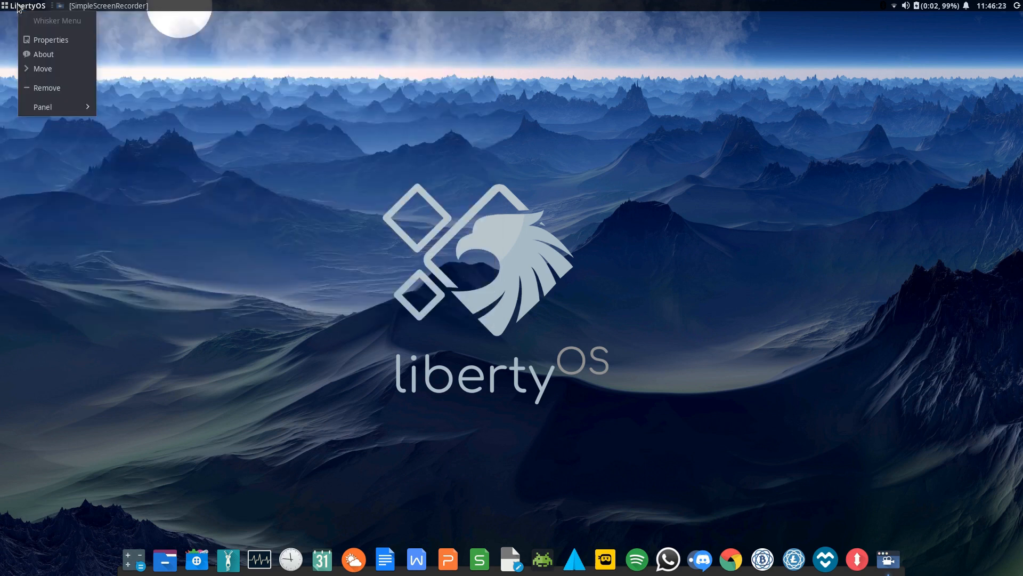
click(56, 45)
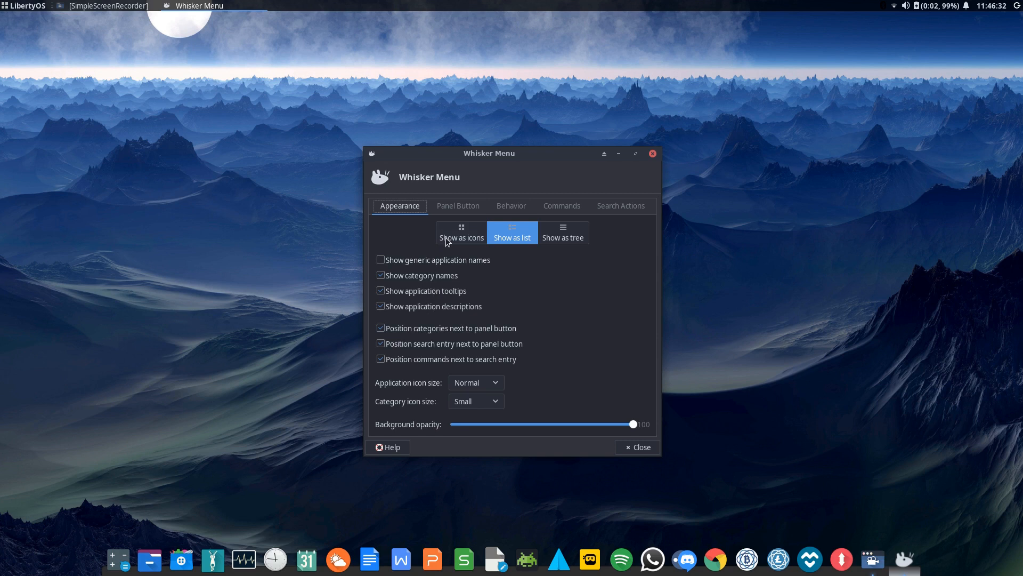
click(461, 207)
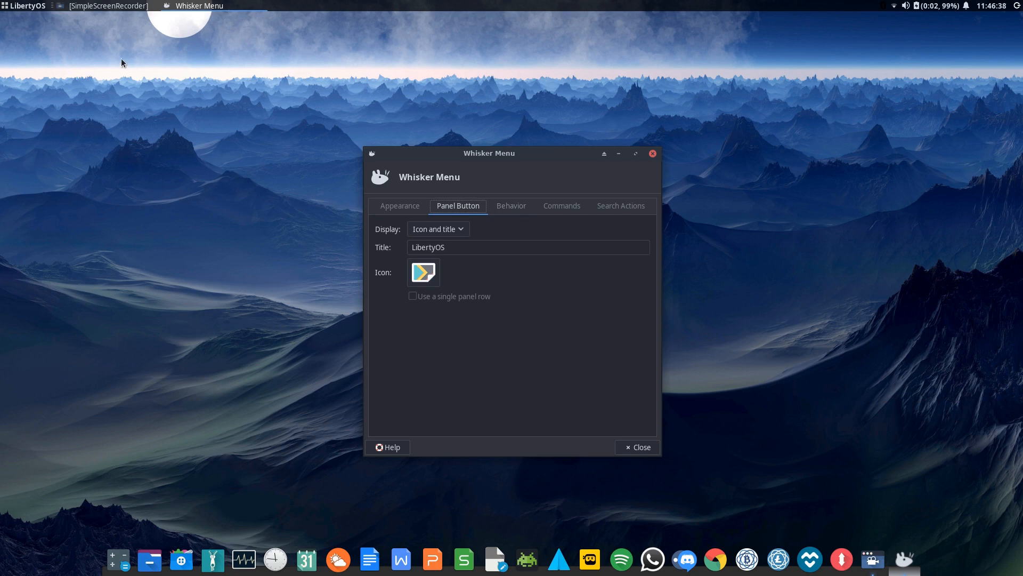
click(521, 207)
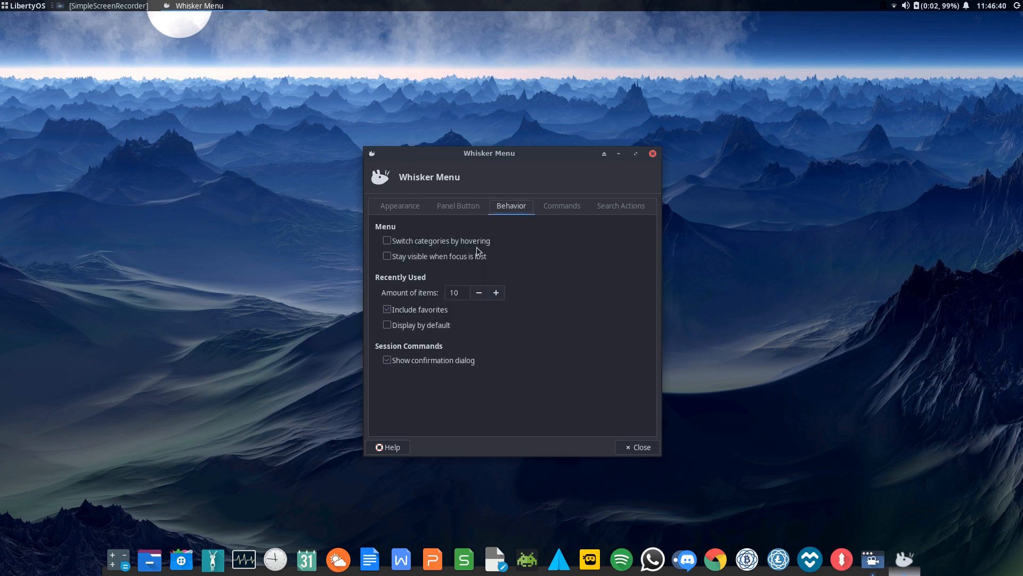
click(554, 212)
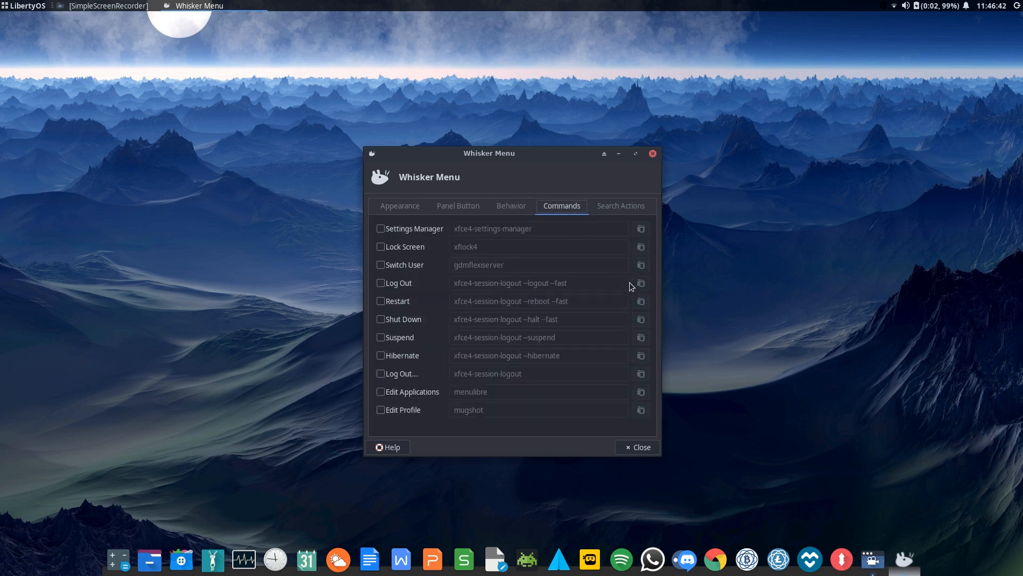
Enable every session command, from Settings Manager through Log Out..., checking the menu between
click(11, 11)
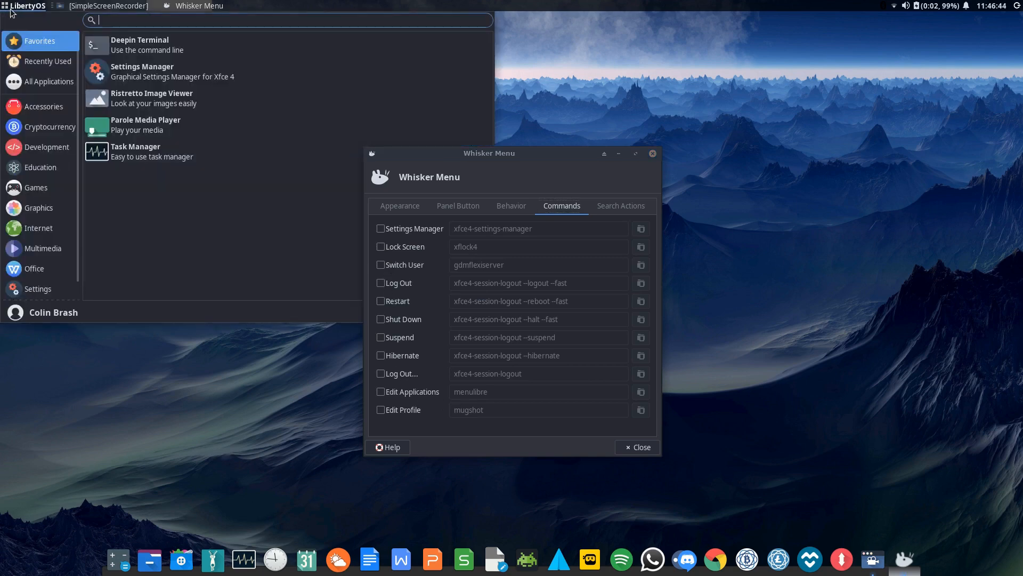
click(27, 8)
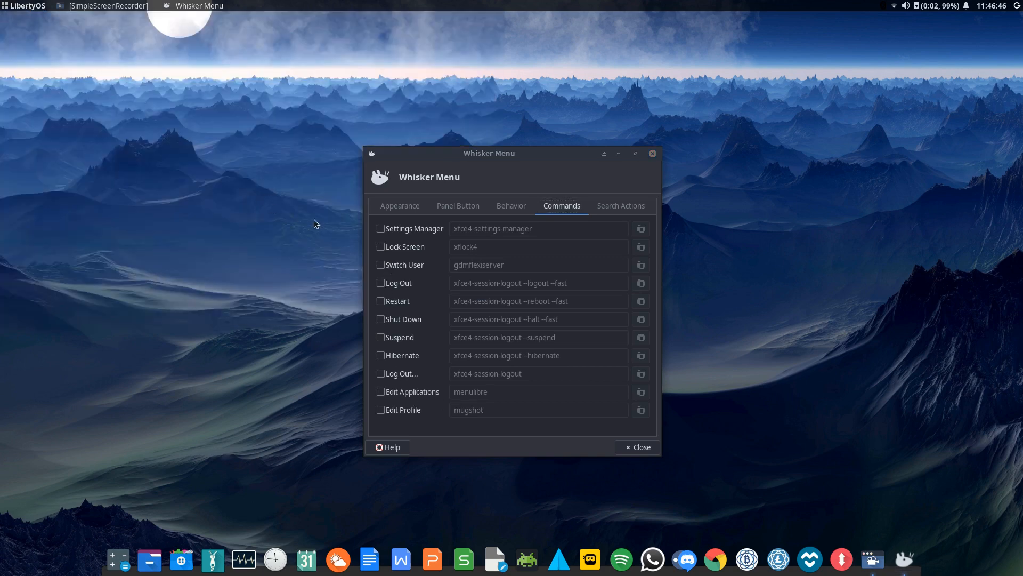
click(381, 228)
click(380, 246)
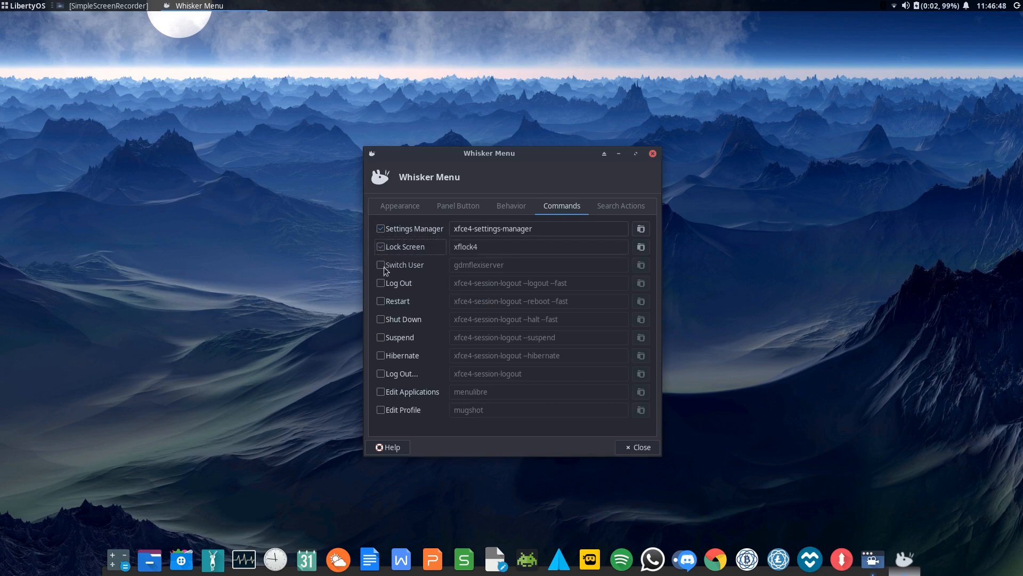
click(382, 265)
click(22, 7)
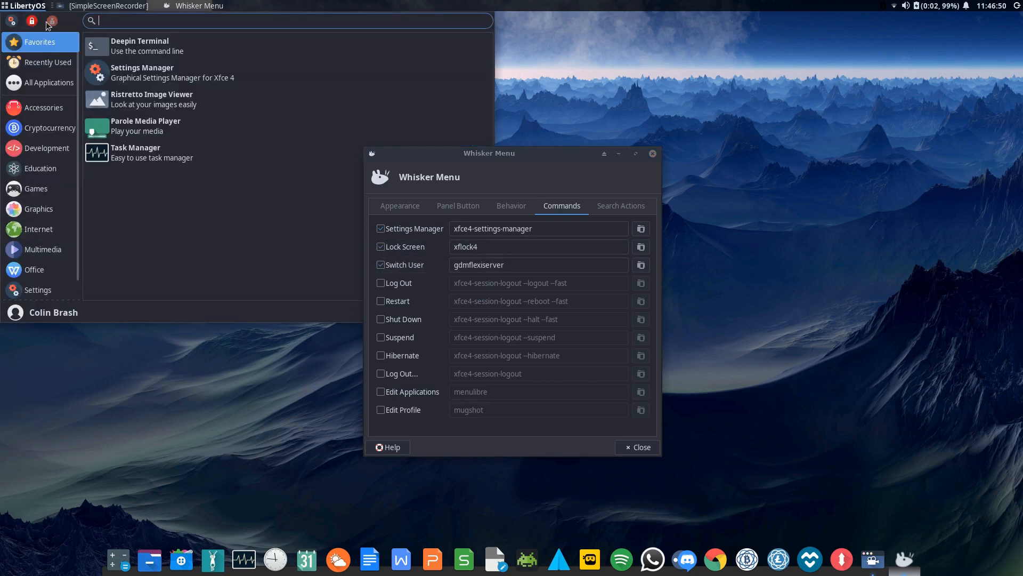
click(8, 5)
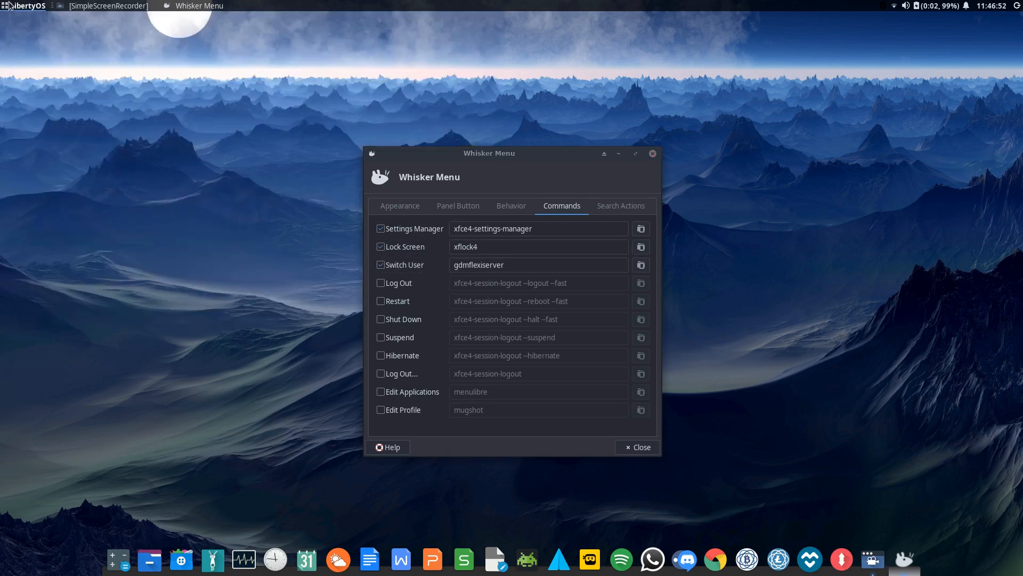
click(380, 283)
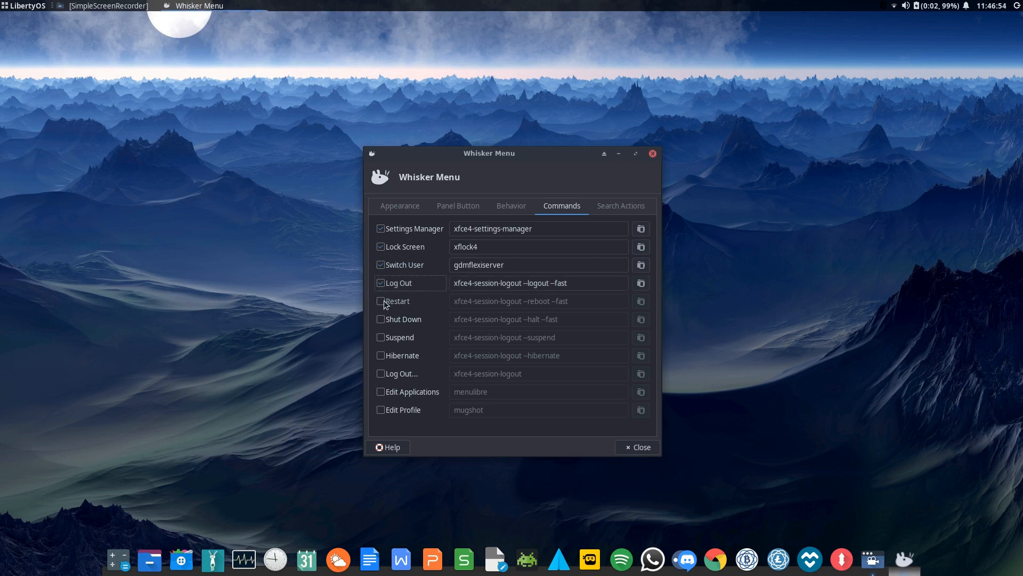
click(381, 301)
click(380, 319)
click(381, 338)
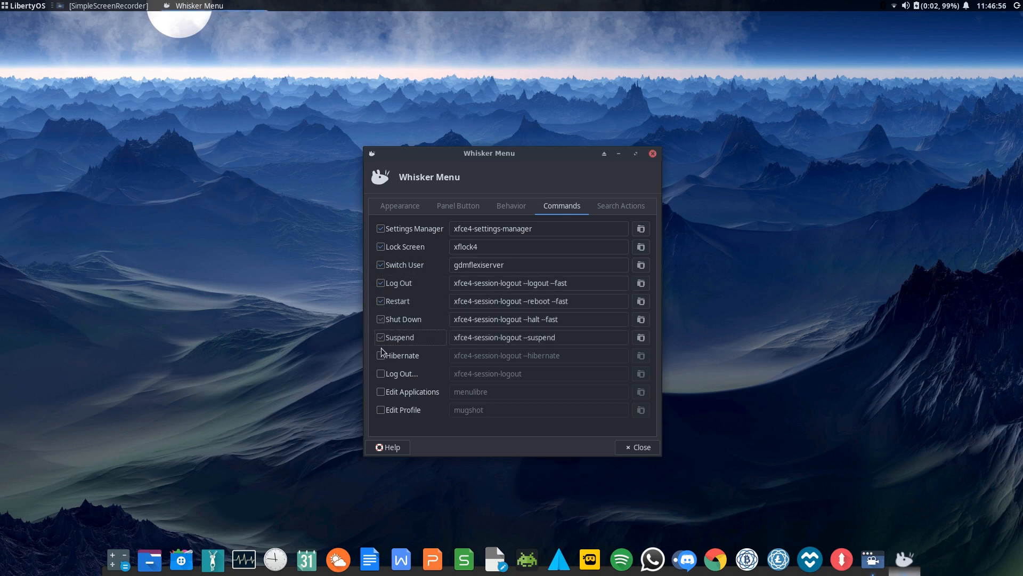
click(381, 357)
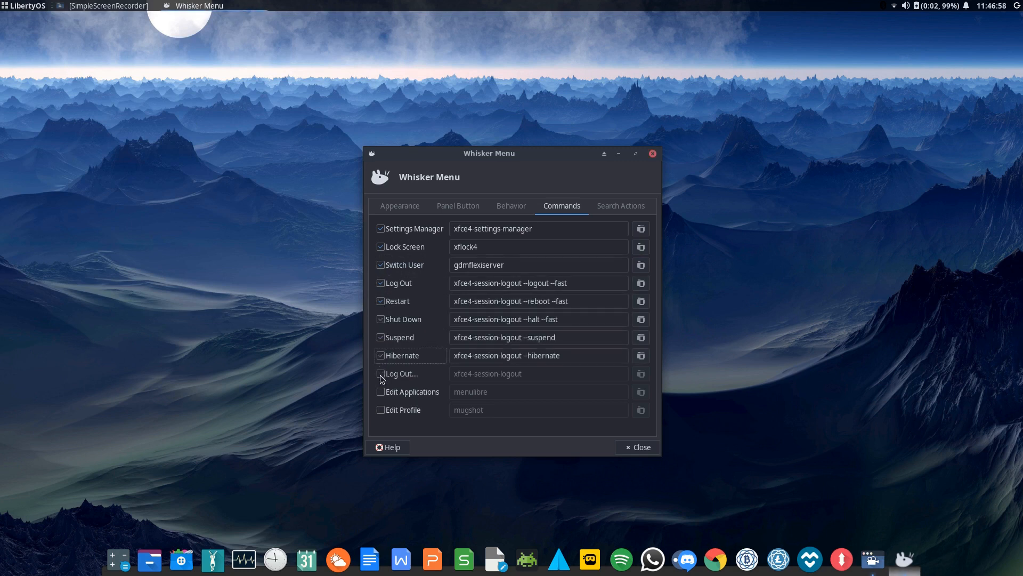
click(381, 374)
Disable all those commands again, then enable only Edit Applications and Edit Profile
click(22, 6)
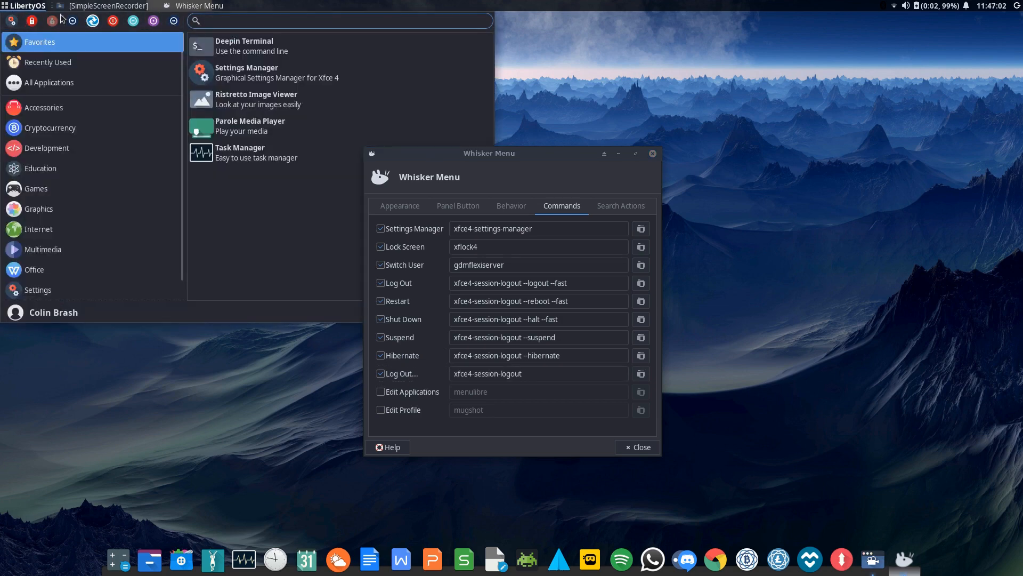
click(22, 6)
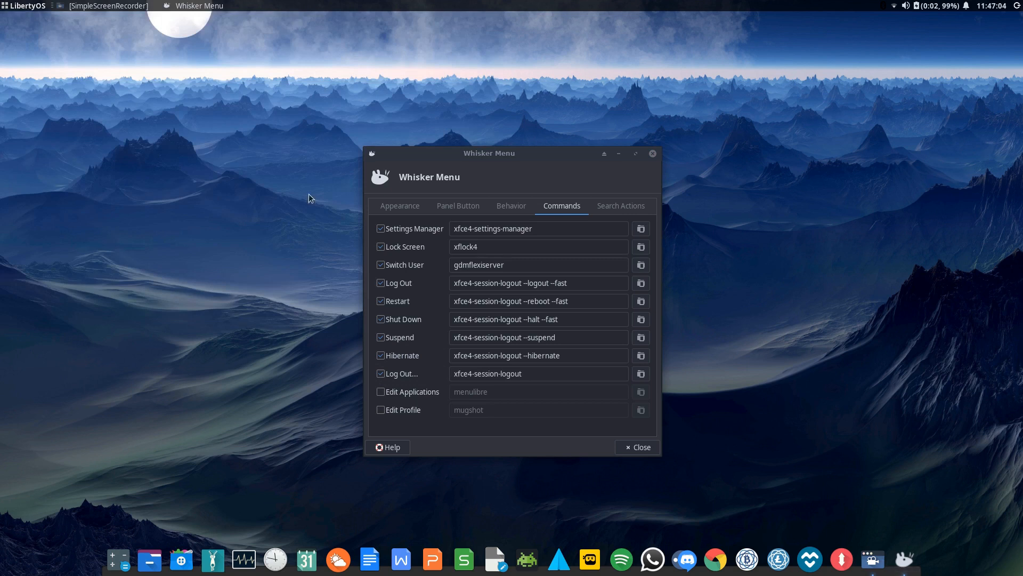
click(381, 229)
click(380, 247)
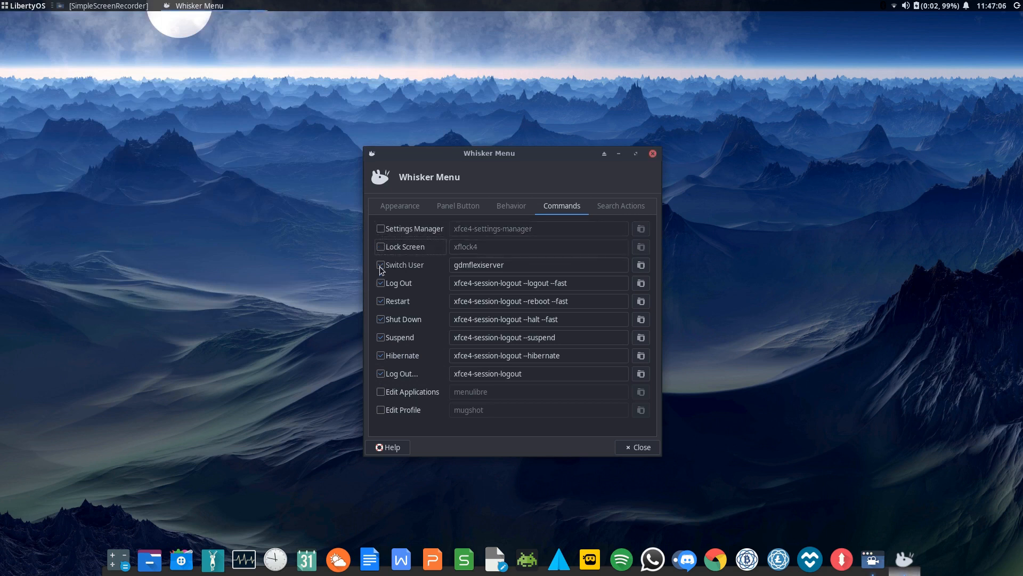
click(380, 264)
click(381, 283)
click(380, 301)
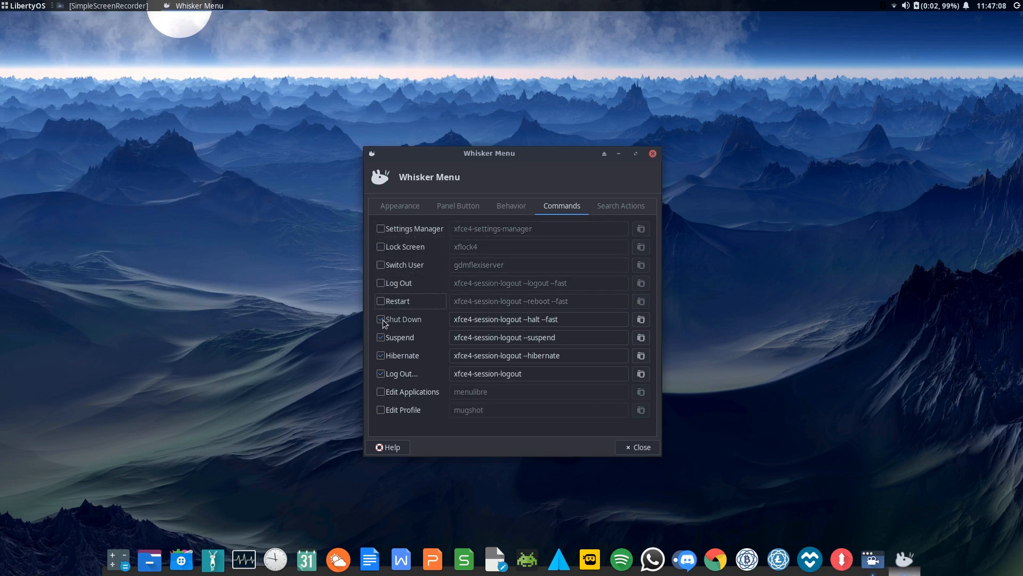
click(380, 319)
click(381, 338)
click(380, 356)
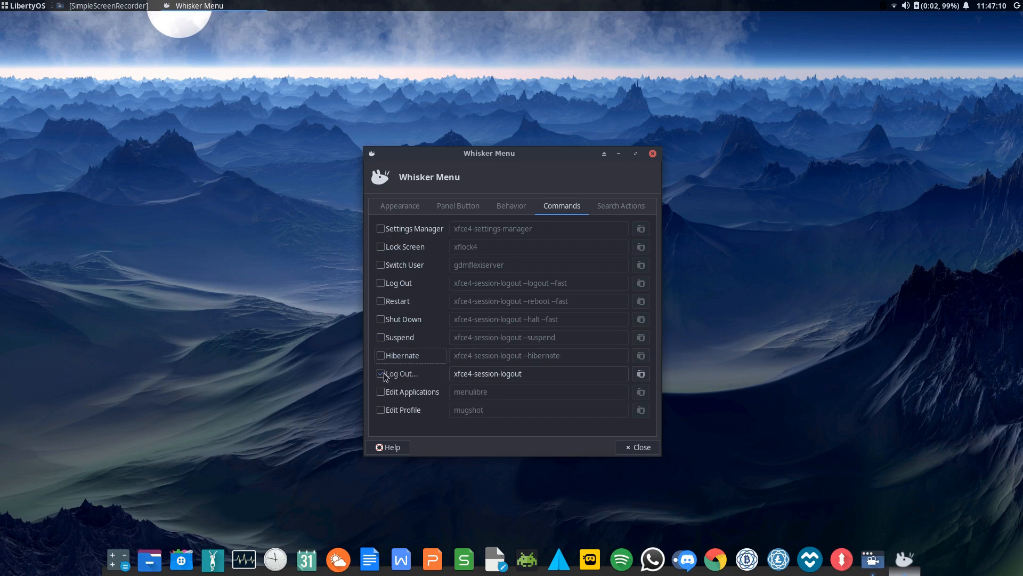
click(381, 373)
click(31, 6)
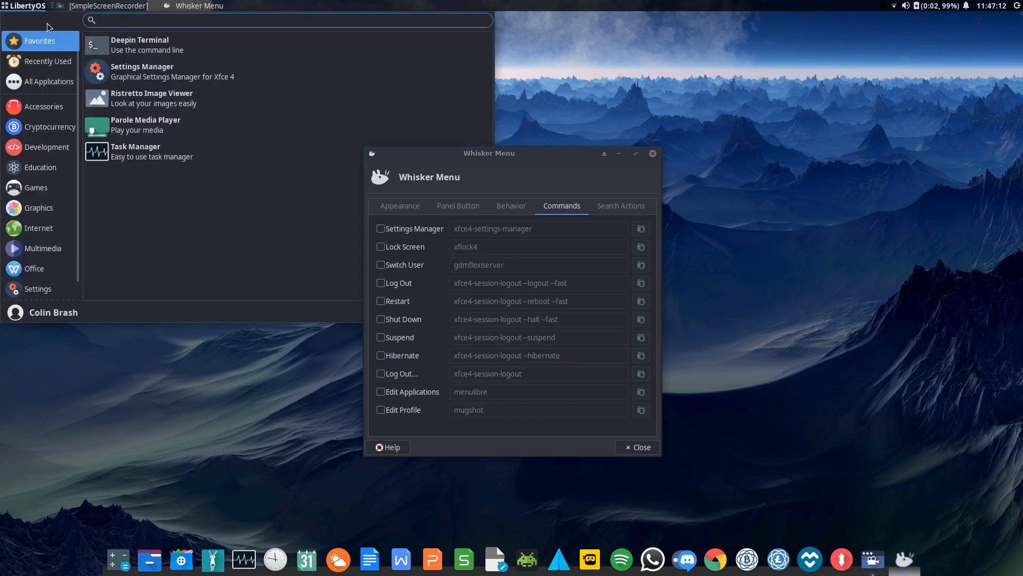
click(26, 7)
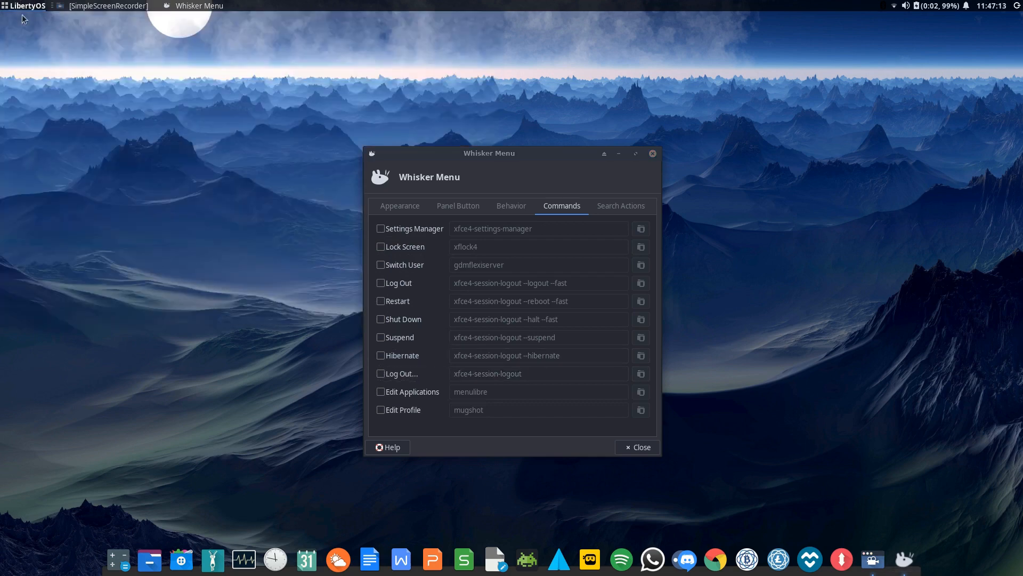
click(382, 393)
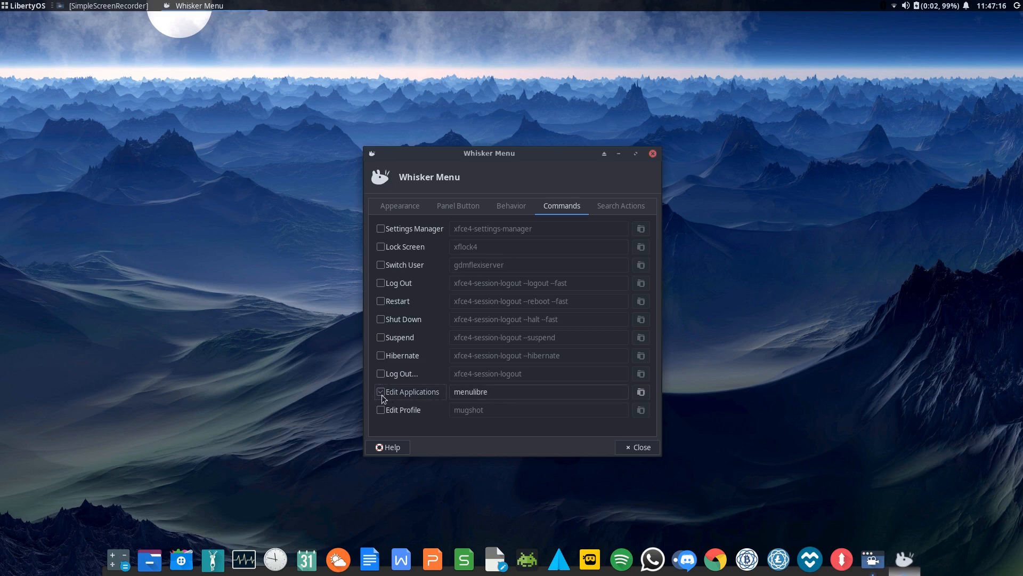
click(381, 409)
Move the Whisker Menu properties window to the right side of the desktop
click(24, 6)
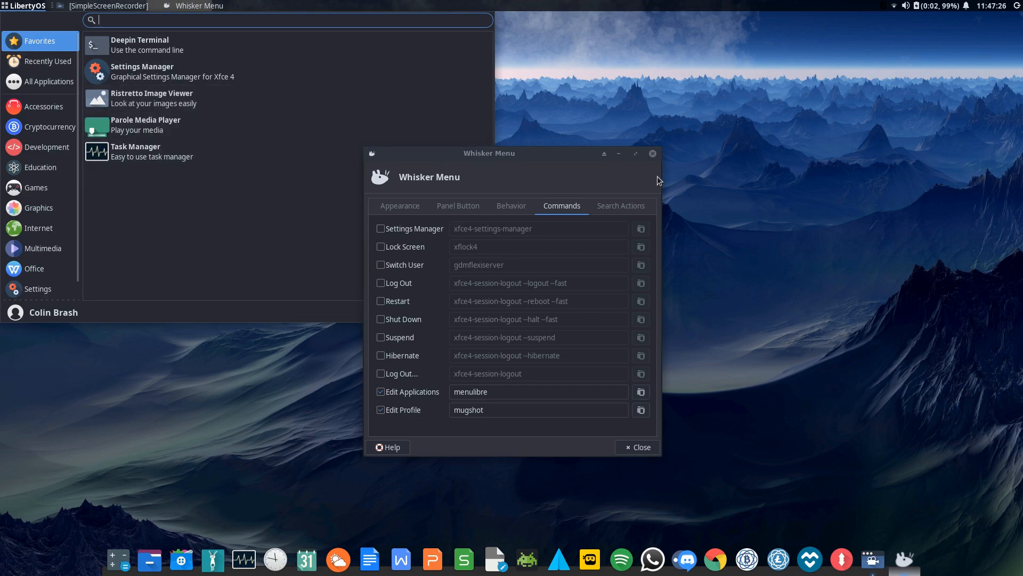
click(542, 150)
drag(511, 155, 802, 151)
Try Edit Profile from the user avatar in the Whisker Menu and dismiss the resulting error
click(22, 5)
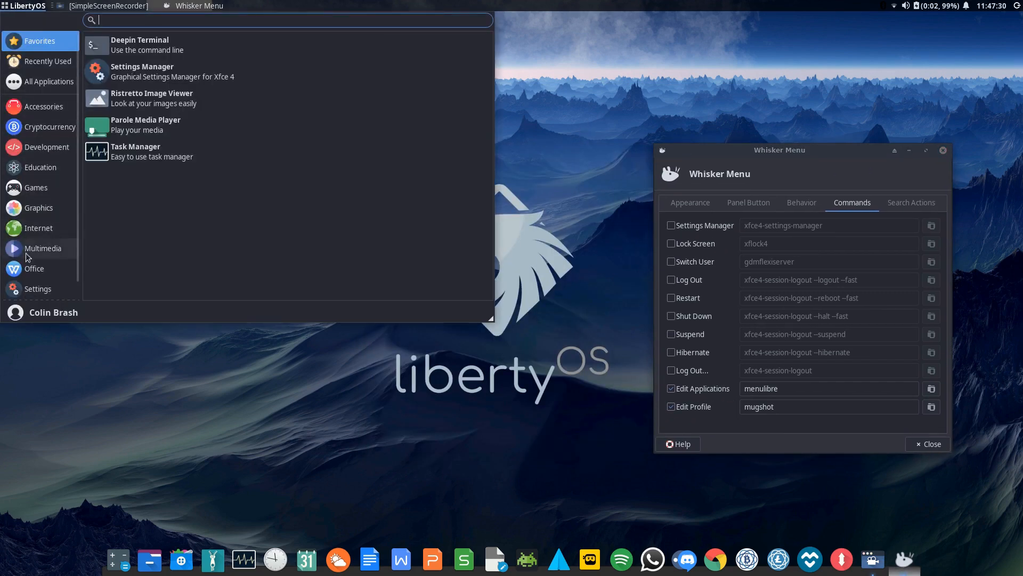
click(15, 313)
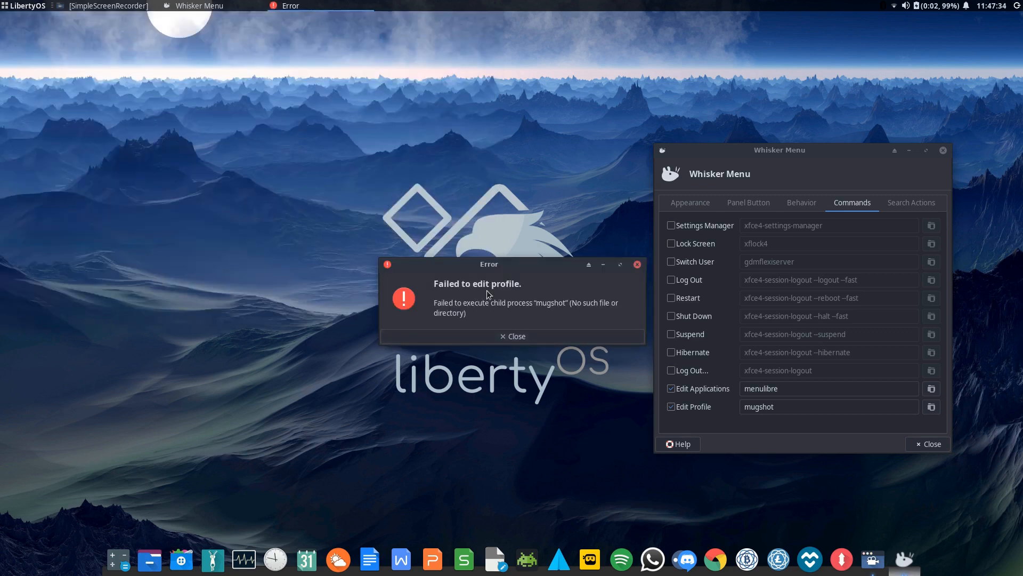
click(519, 336)
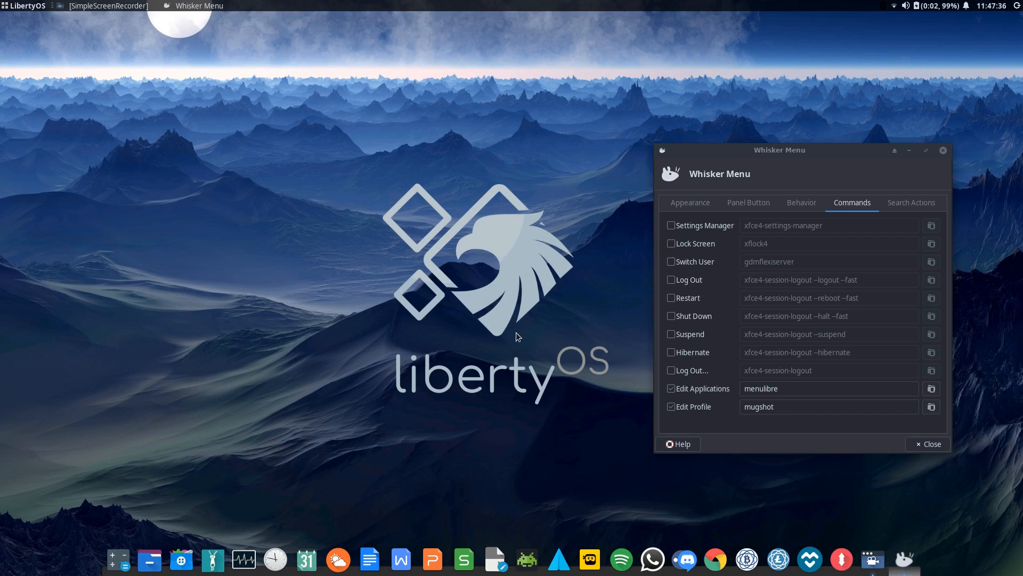
click(4, 6)
Show the Search Actions list (Man Pages, Wikipedia, Open In Terminal, etc.) and reopen the Whisker Menu
click(837, 162)
click(912, 202)
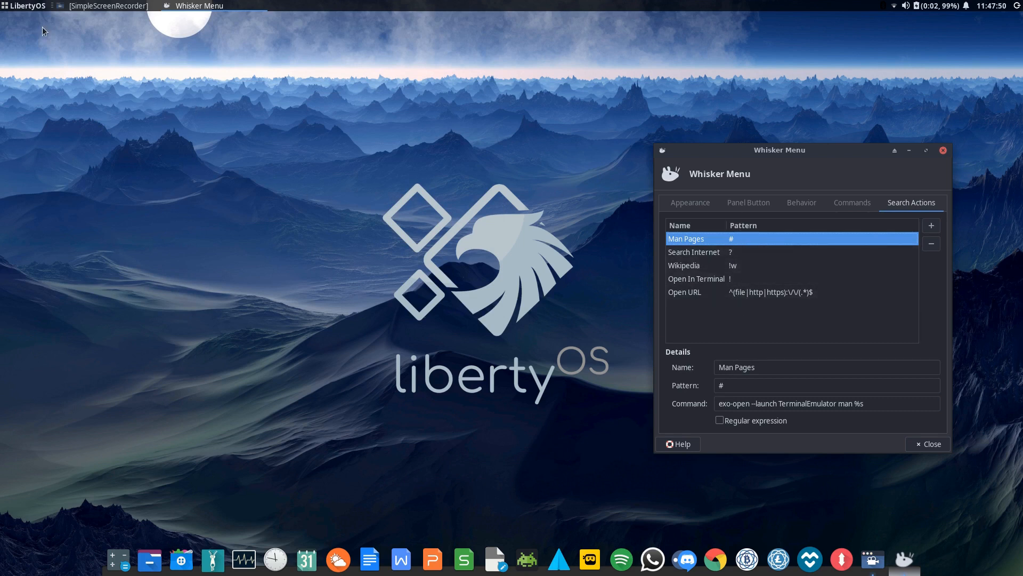
click(26, 6)
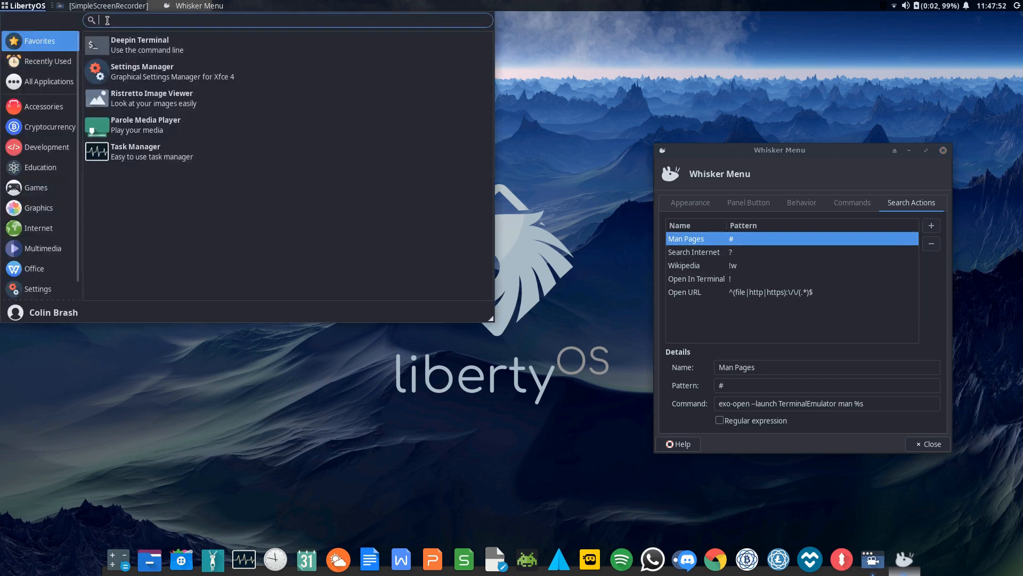